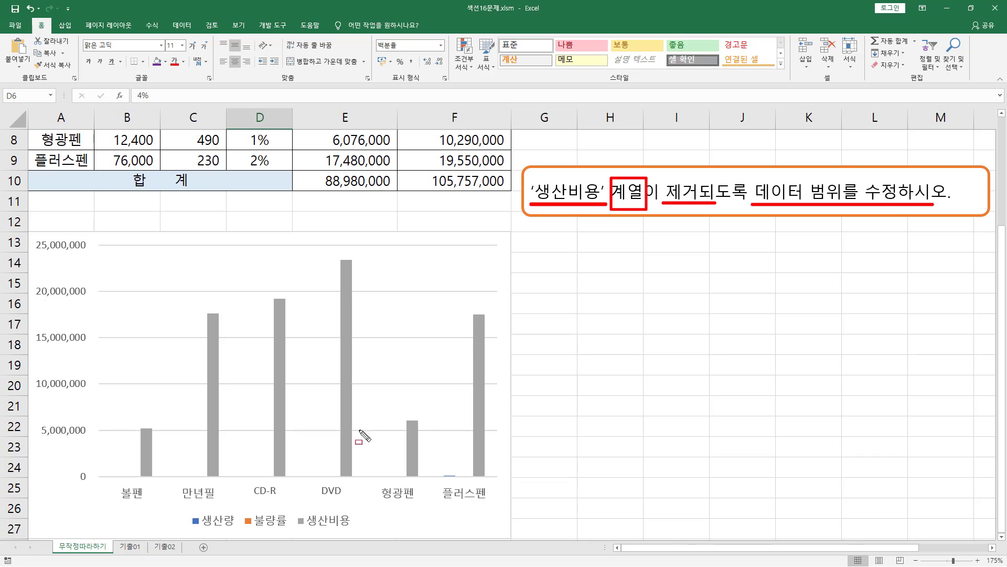
# Remove the 생산비용 series from the column chart
pyautogui.moveTo(189, 527); pyautogui.dragTo(350, 530)
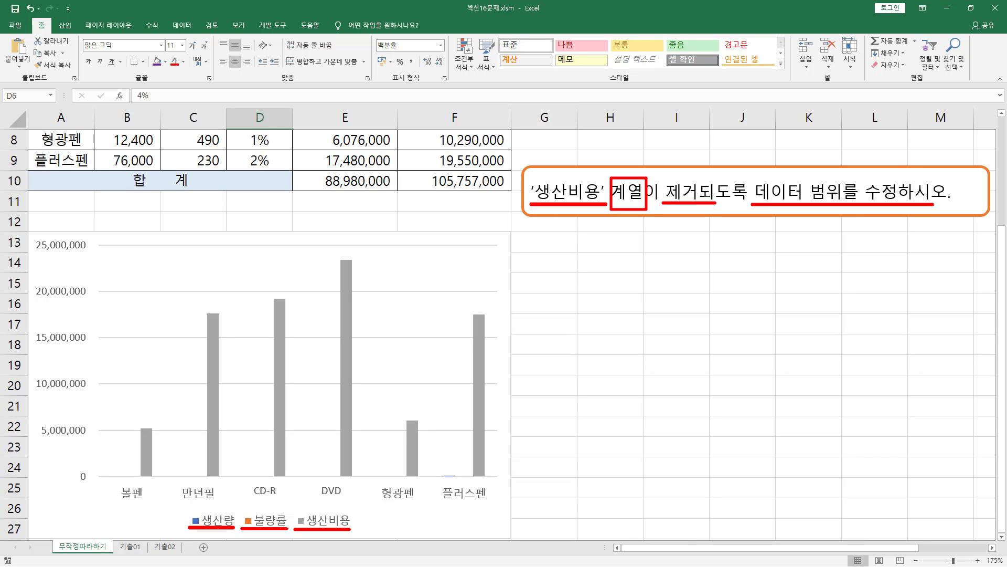
pyautogui.press('Escape')
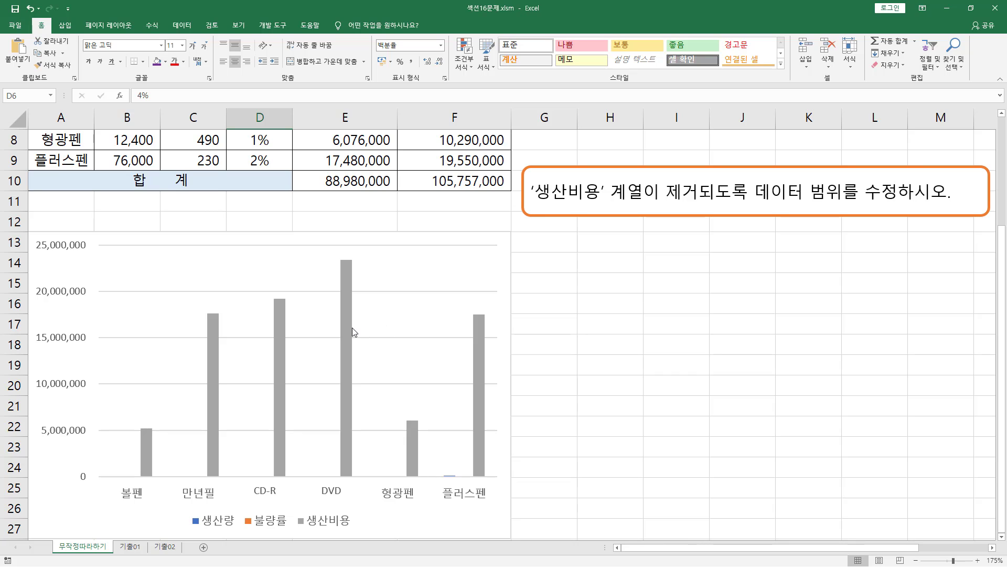
pyautogui.click(345, 294)
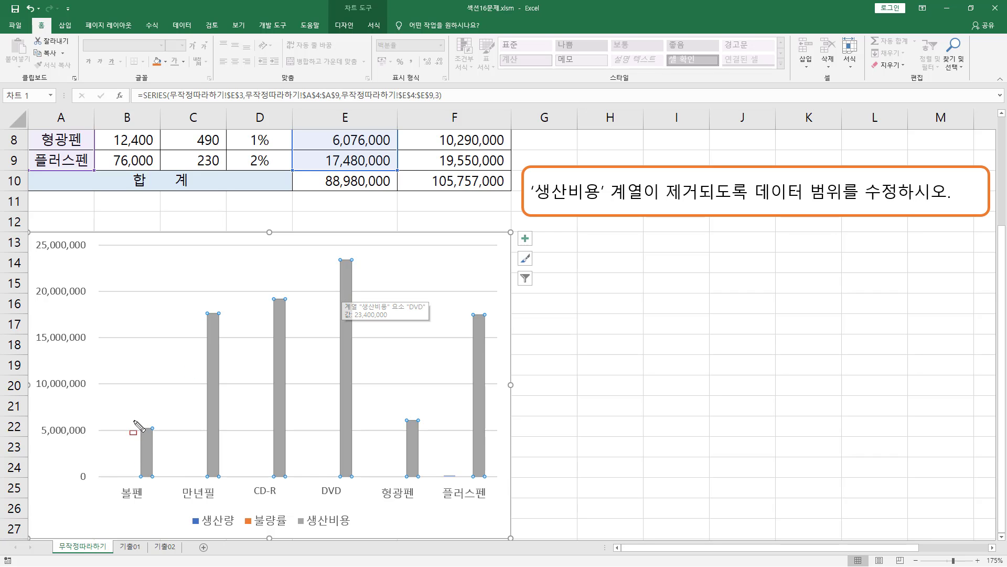
pyautogui.moveTo(133, 419); pyautogui.dragTo(151, 474)
pyautogui.moveTo(201, 303); pyautogui.dragTo(241, 457)
pyautogui.moveTo(265, 287); pyautogui.dragTo(310, 427)
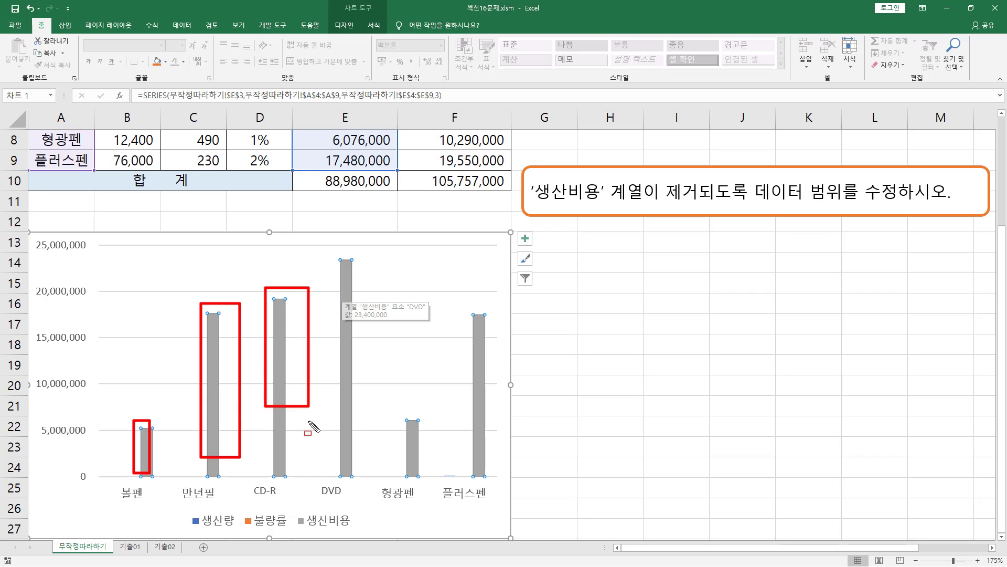
pyautogui.moveTo(335, 245); pyautogui.dragTo(362, 309)
pyautogui.moveTo(402, 409); pyautogui.dragTo(445, 453)
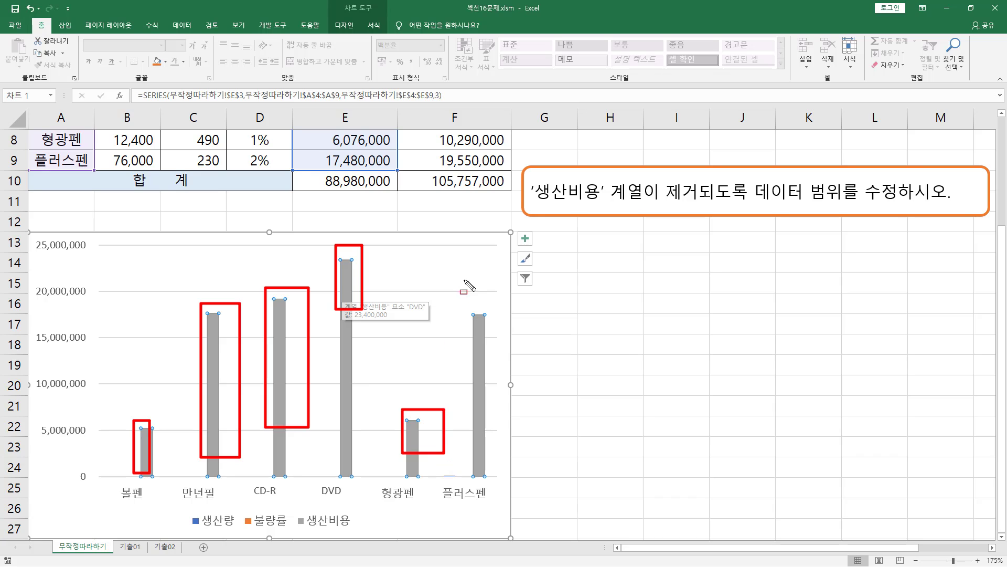
pyautogui.moveTo(467, 295); pyautogui.dragTo(498, 357)
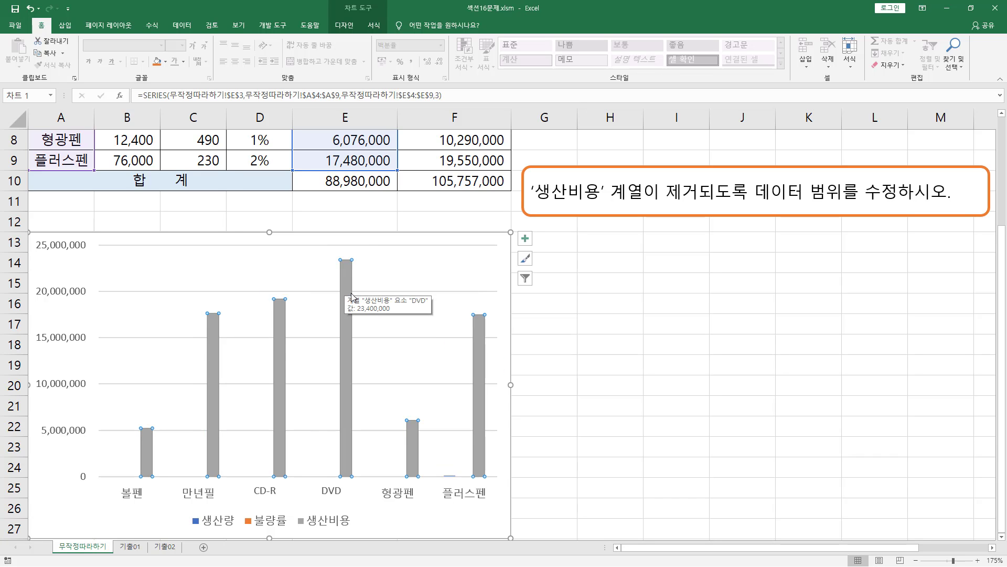
pyautogui.press('Delete')
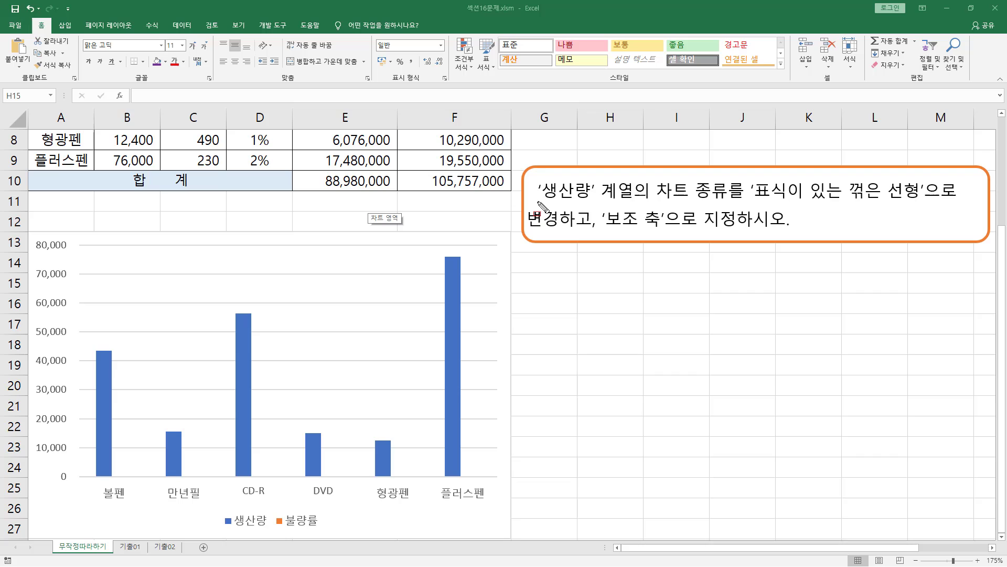
pyautogui.moveTo(536, 200); pyautogui.dragTo(637, 180)
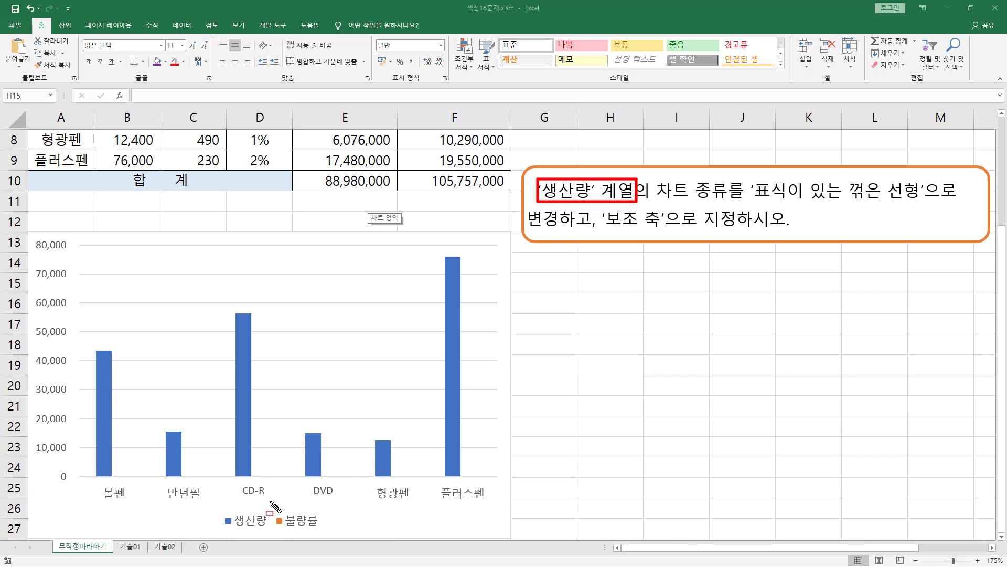
pyautogui.moveTo(215, 507); pyautogui.dragTo(269, 528)
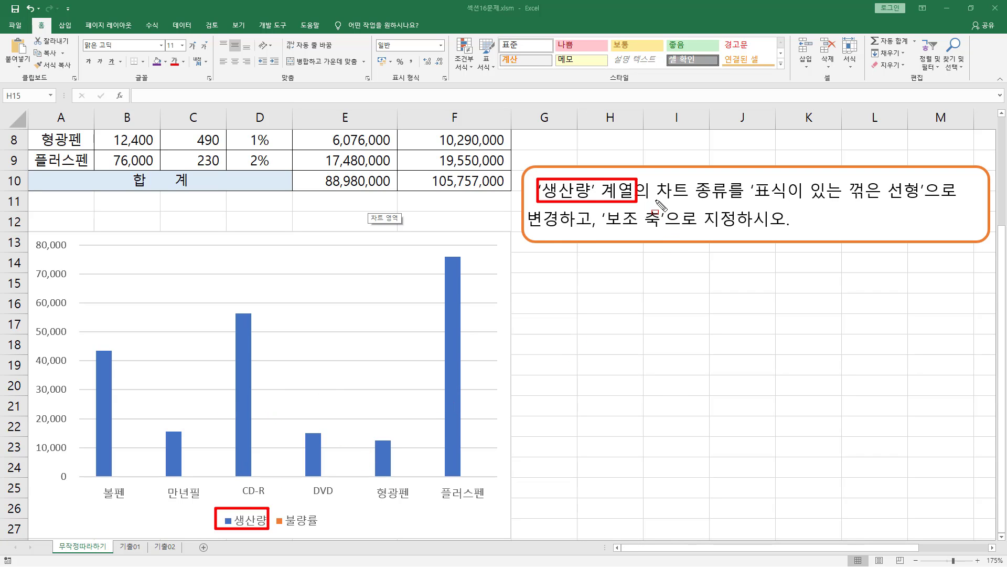
pyautogui.moveTo(656, 201); pyautogui.dragTo(922, 202)
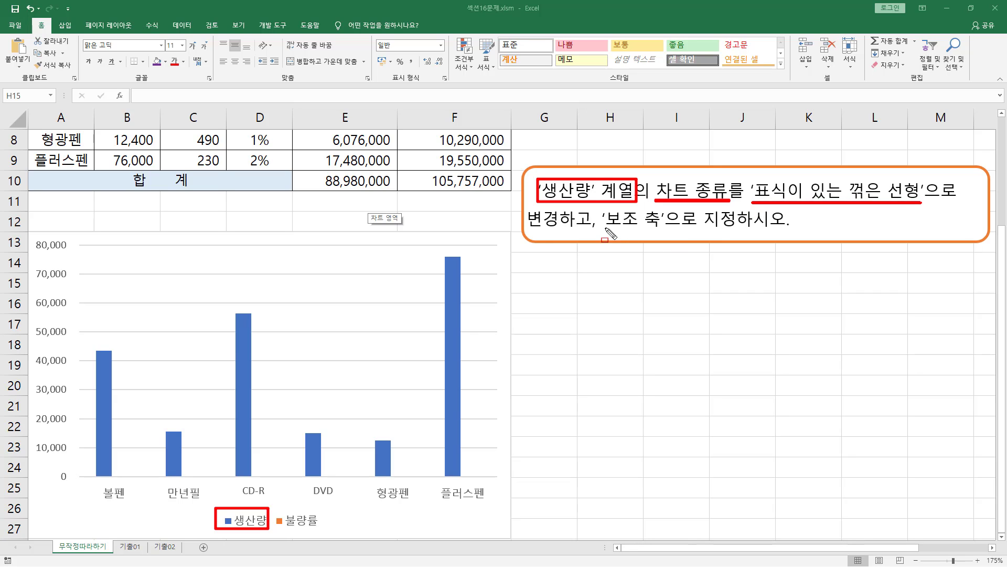
pyautogui.moveTo(605, 228); pyautogui.dragTo(662, 229)
pyautogui.press('Escape')
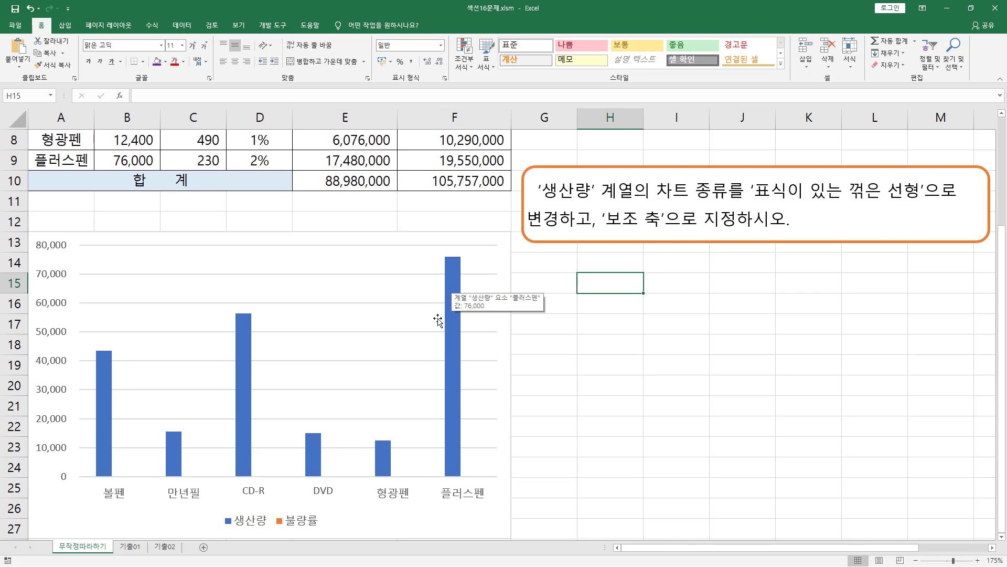
# Change the chart type of the 생산량 series to 표식이 있는 꺾은선형 (line with markers)
pyautogui.click(244, 342)
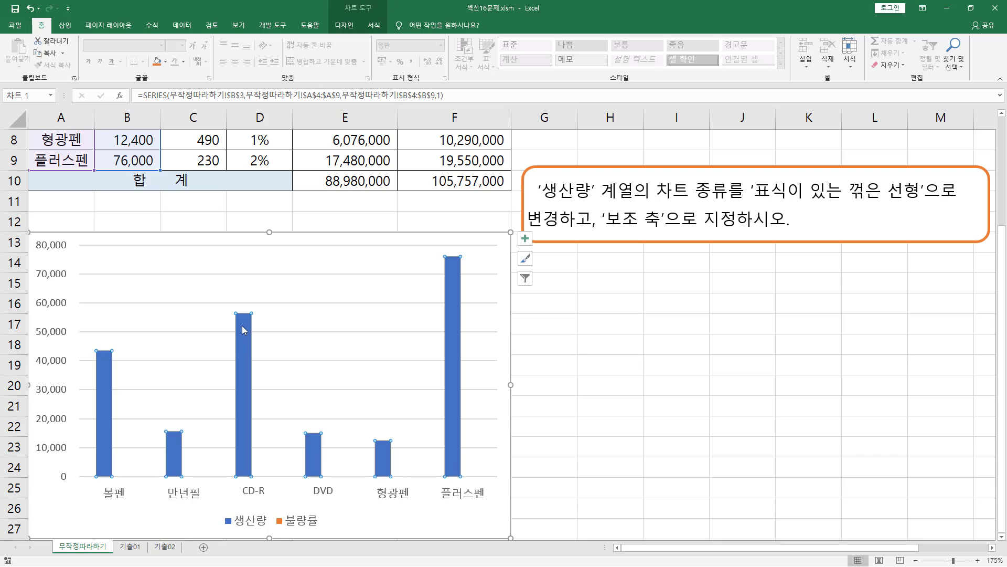
pyautogui.rightClick(242, 326)
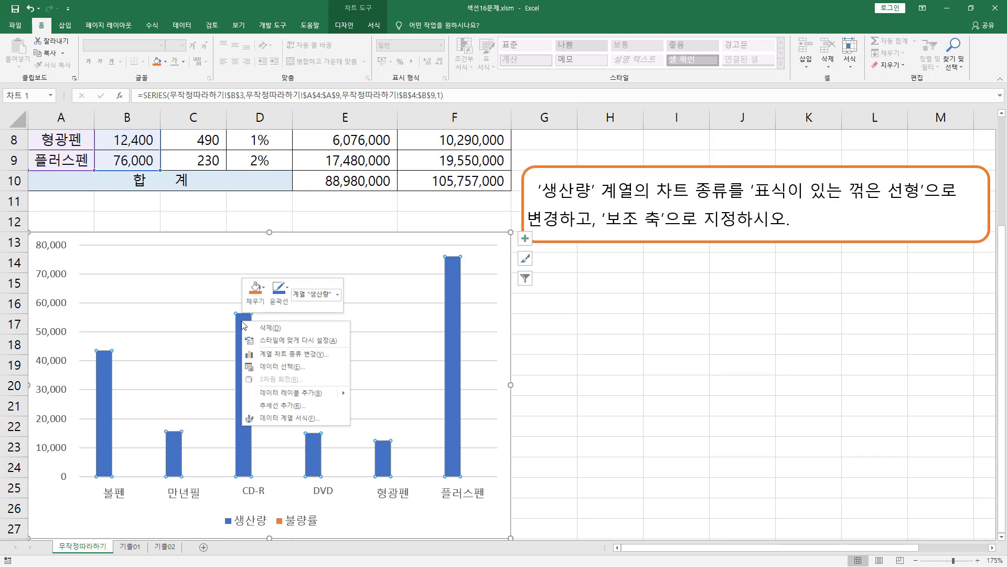
pyautogui.click(302, 354)
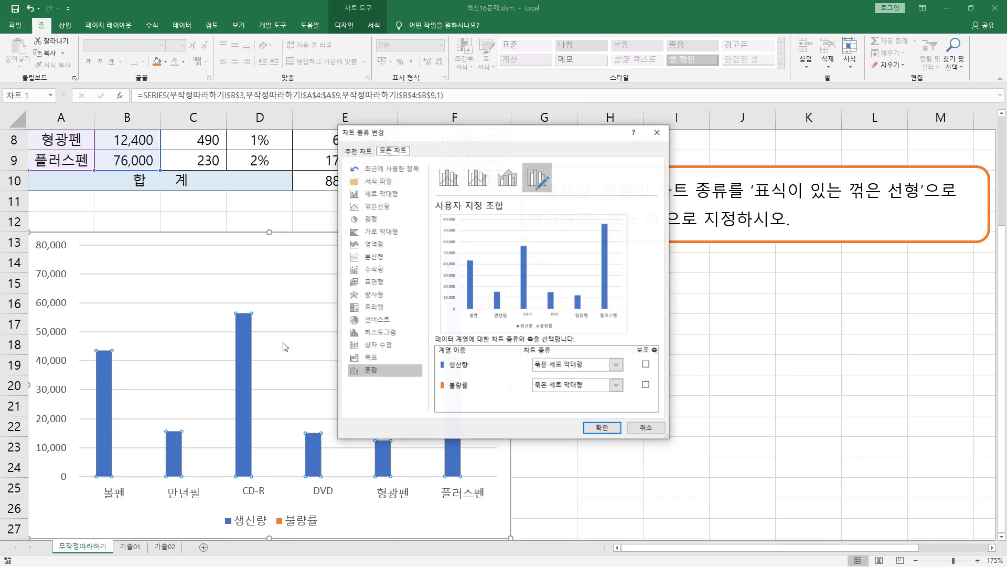
pyautogui.moveTo(438, 139); pyautogui.dragTo(220, 125)
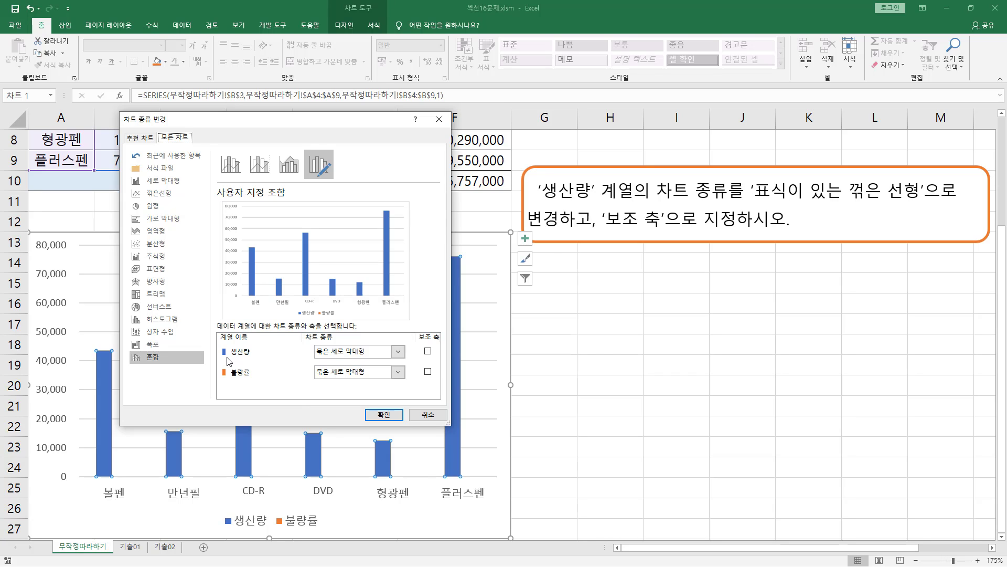
pyautogui.moveTo(214, 361)
pyautogui.mouseDown()
pyautogui.moveTo(256, 360)
pyautogui.moveTo(260, 350)
pyautogui.moveTo(369, 359)
pyautogui.mouseUp()
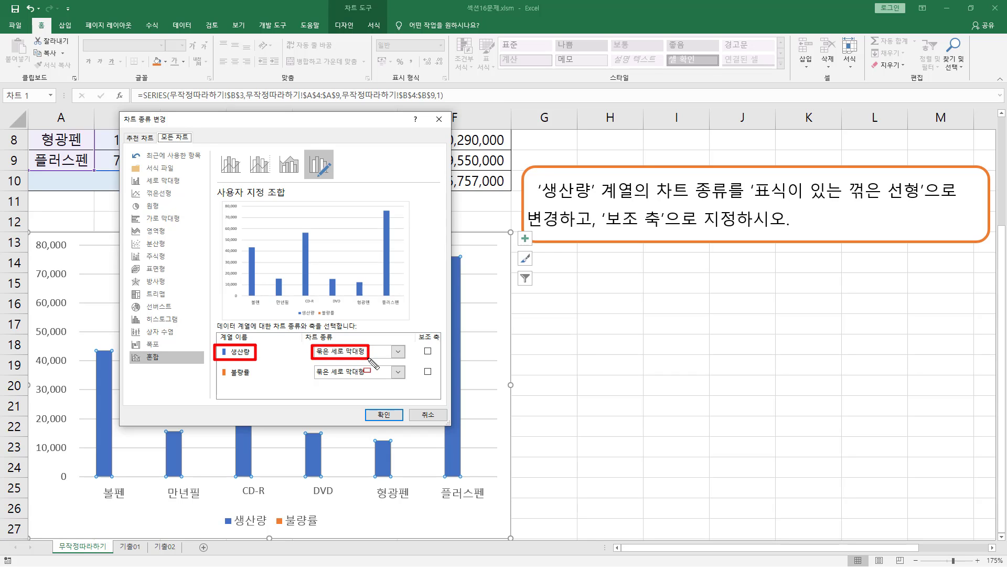
pyautogui.press('Escape')
pyautogui.click(376, 355)
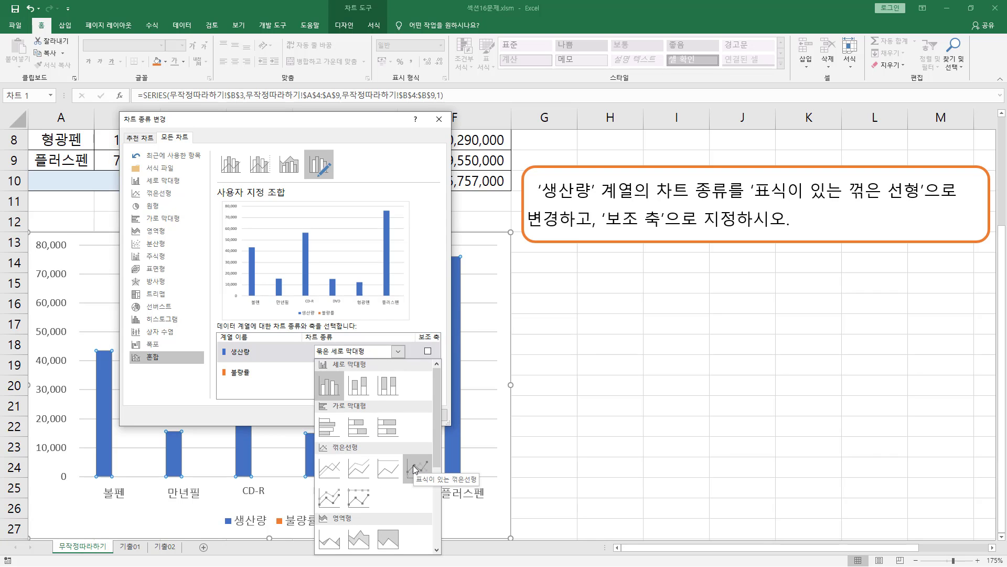
pyautogui.click(413, 465)
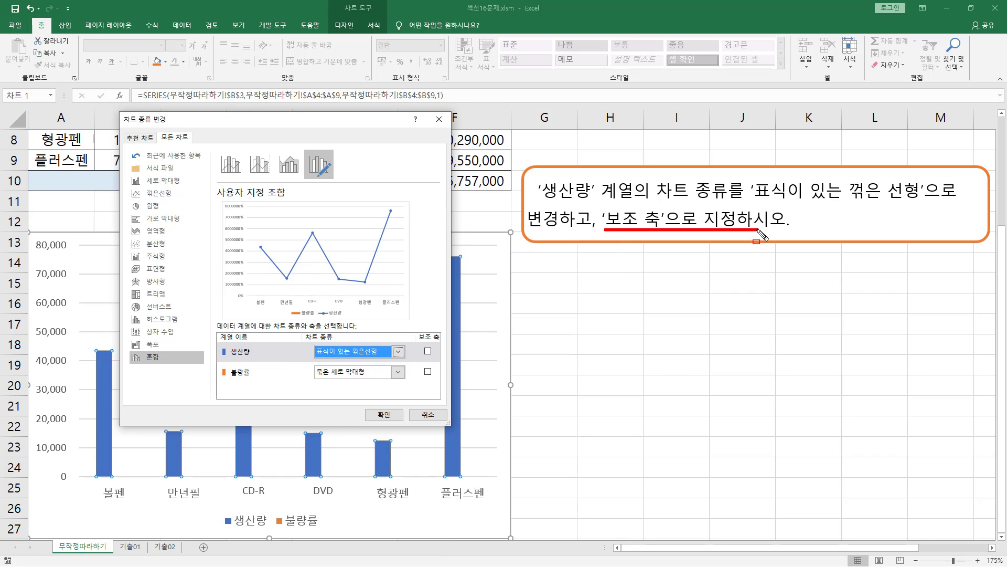
# Assign the 생산량 series to the secondary axis (보조 축) and apply the combo chart settings
pyautogui.moveTo(420, 345); pyautogui.dragTo(436, 359)
pyautogui.press('Escape')
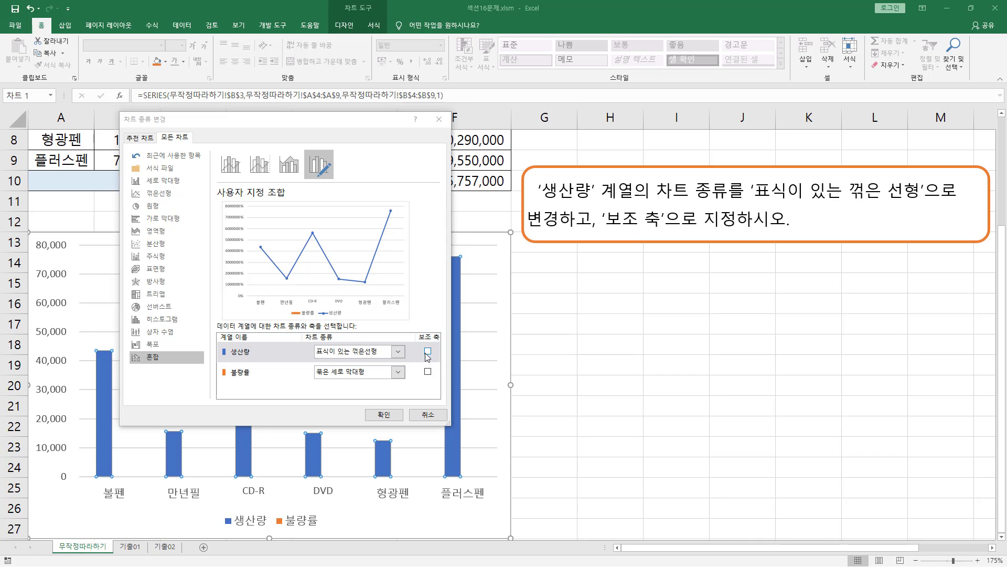
pyautogui.click(428, 351)
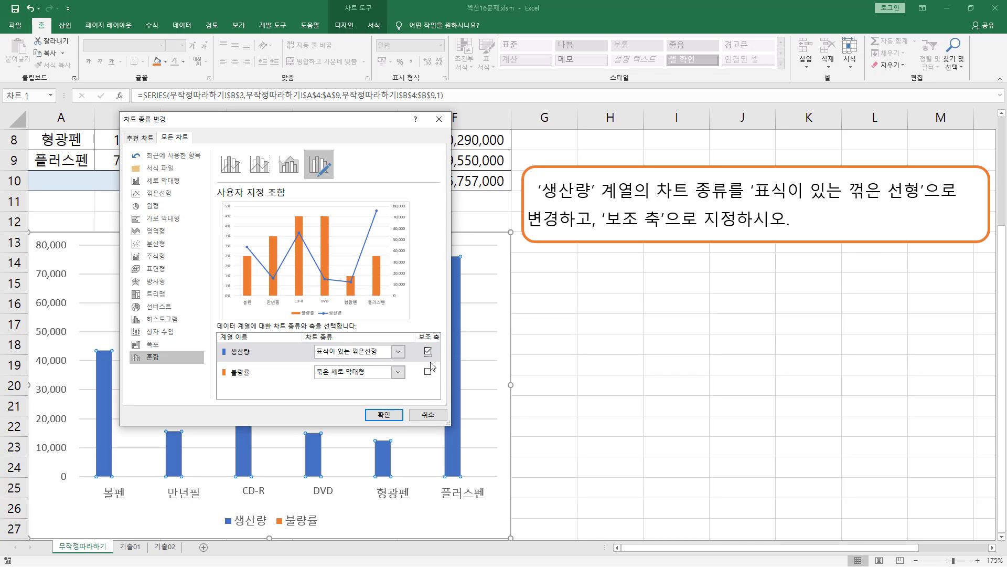
pyautogui.click(384, 414)
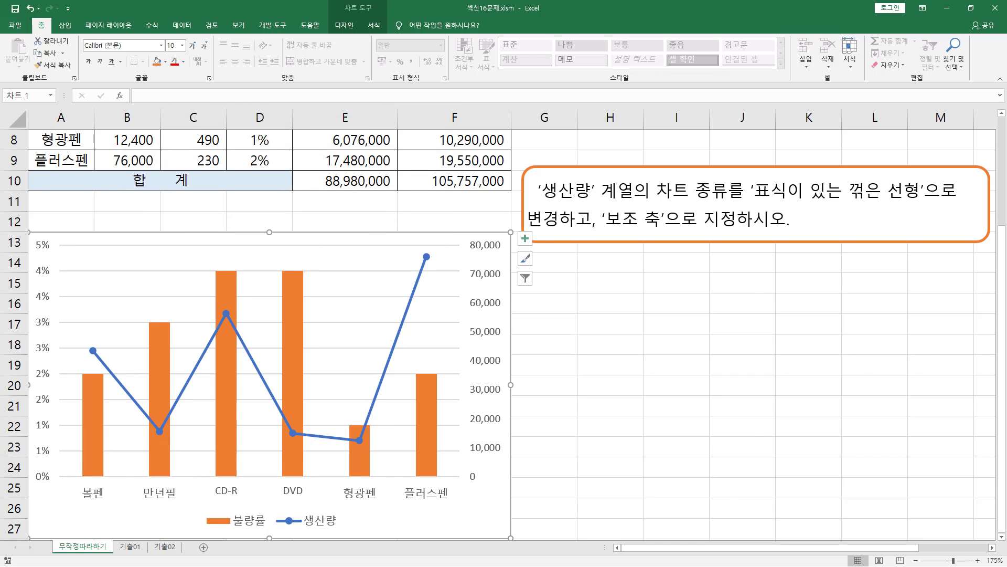
pyautogui.click(538, 208)
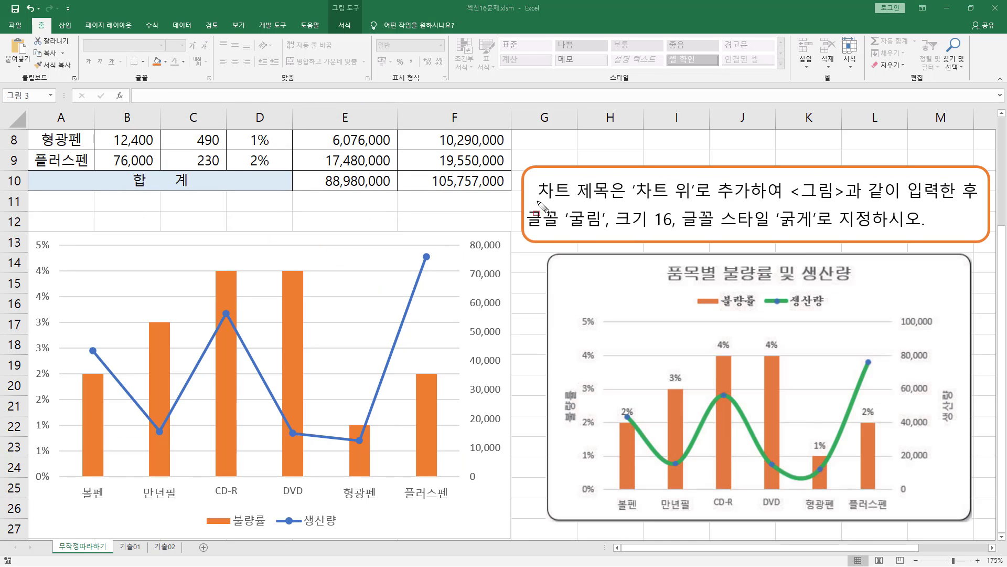
pyautogui.moveTo(533, 201)
pyautogui.mouseDown()
pyautogui.moveTo(627, 201)
pyautogui.moveTo(647, 190)
pyautogui.moveTo(696, 200)
pyautogui.moveTo(977, 200)
pyautogui.mouseUp()
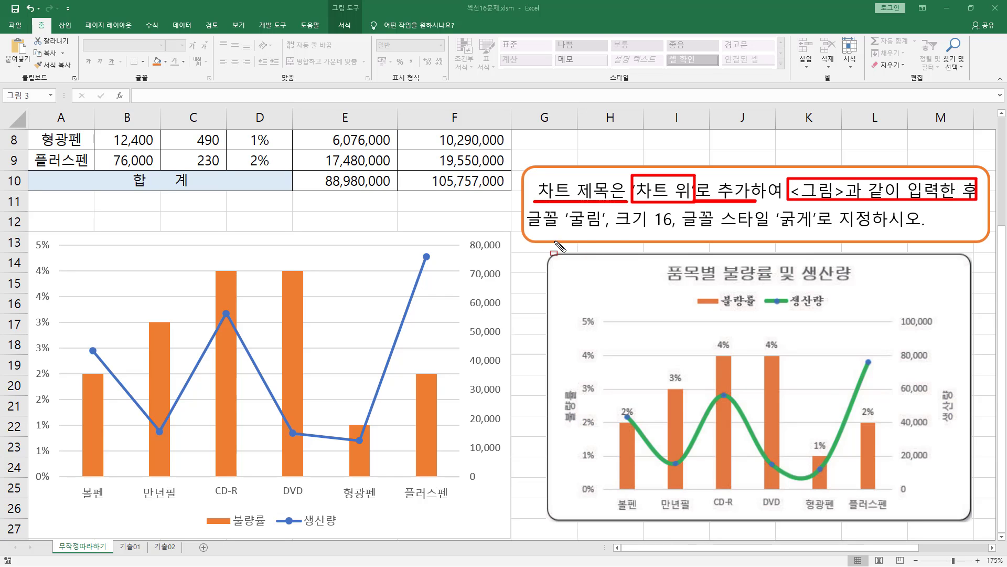
pyautogui.moveTo(528, 231); pyautogui.dragTo(814, 232)
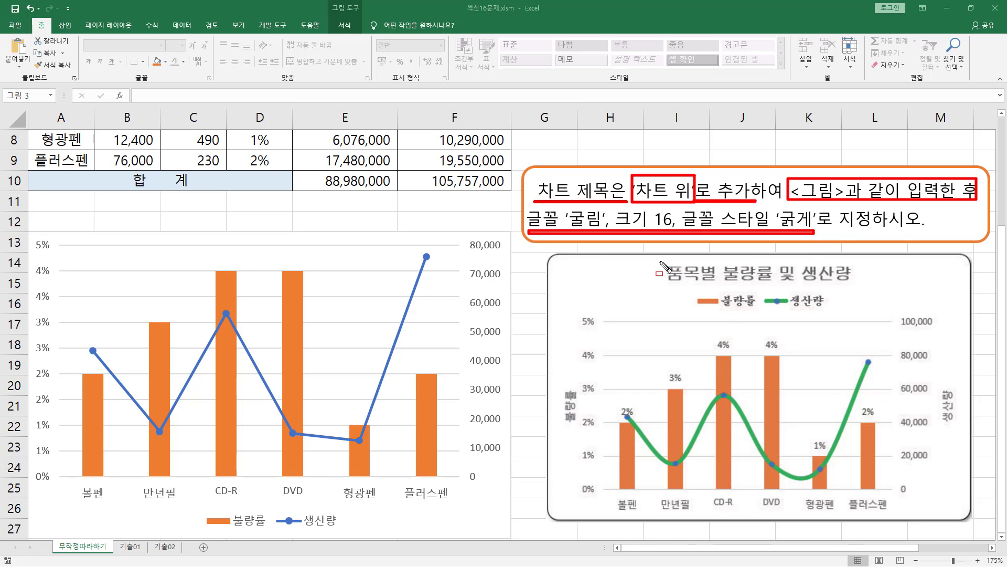
pyautogui.moveTo(660, 261)
pyautogui.mouseDown()
pyautogui.moveTo(777, 286)
pyautogui.moveTo(862, 286)
pyautogui.mouseUp()
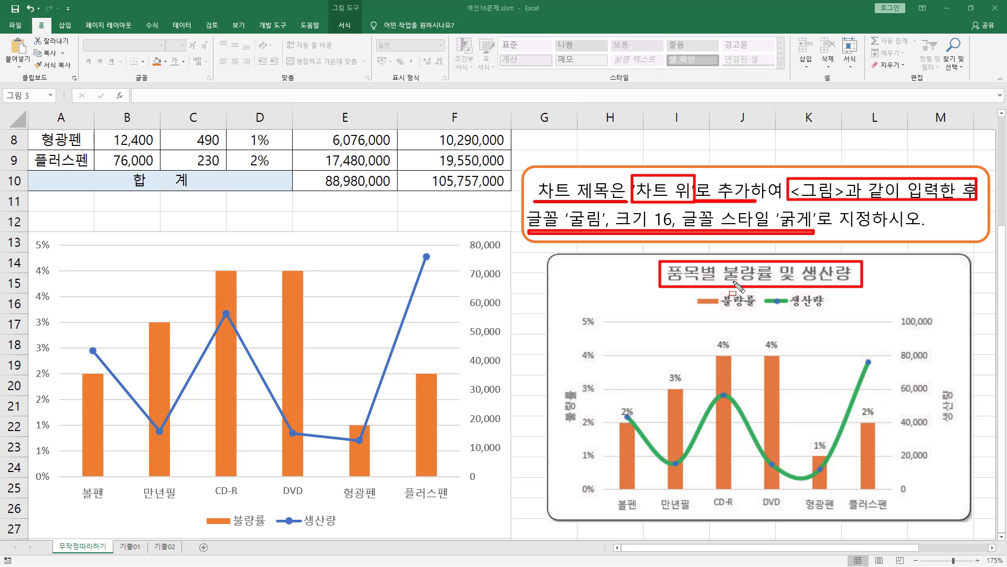
pyautogui.press('Escape')
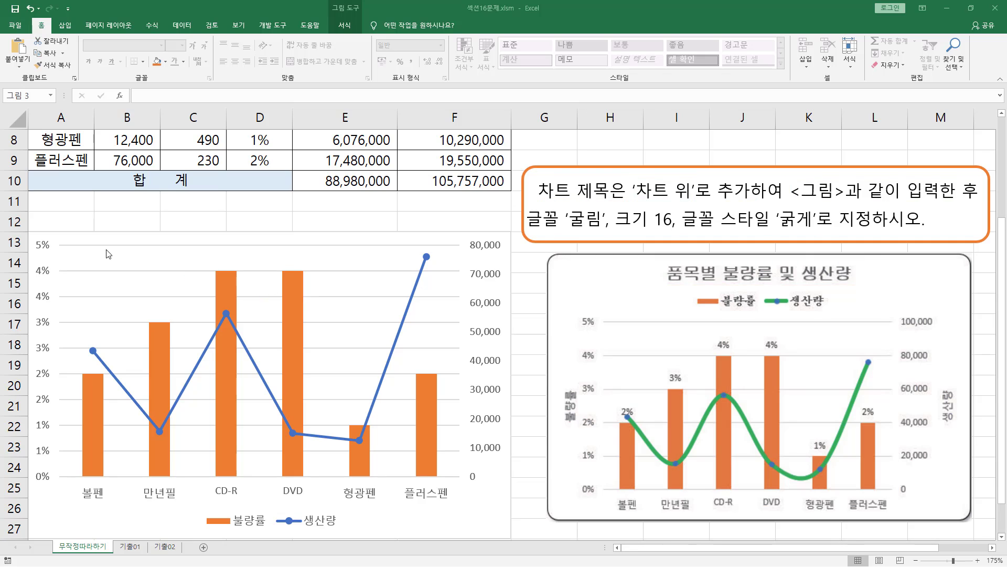
# Add a chart title to the combo chart using the 차트 위 (above chart) placement
pyautogui.click(145, 239)
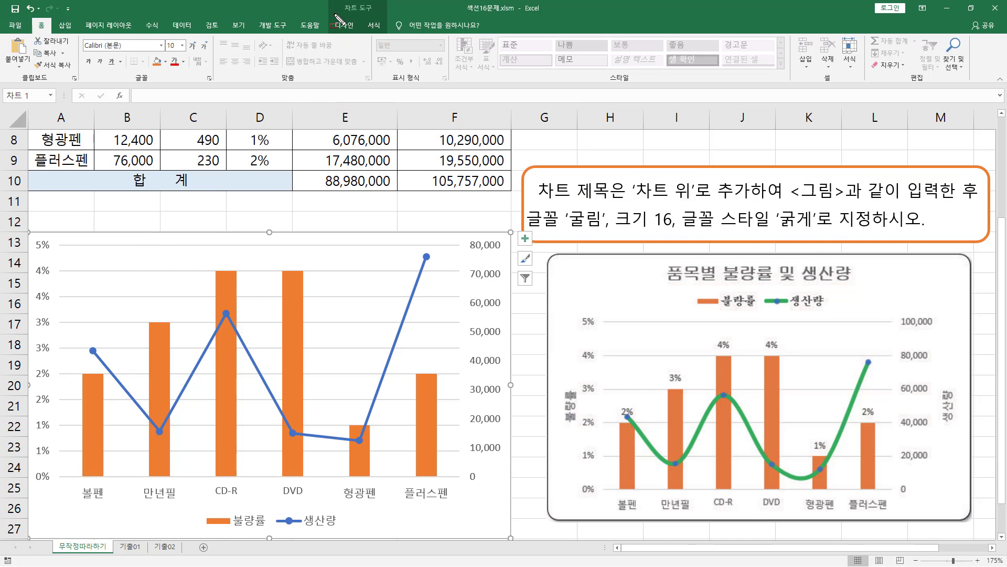
pyautogui.moveTo(336, 16); pyautogui.dragTo(383, 2)
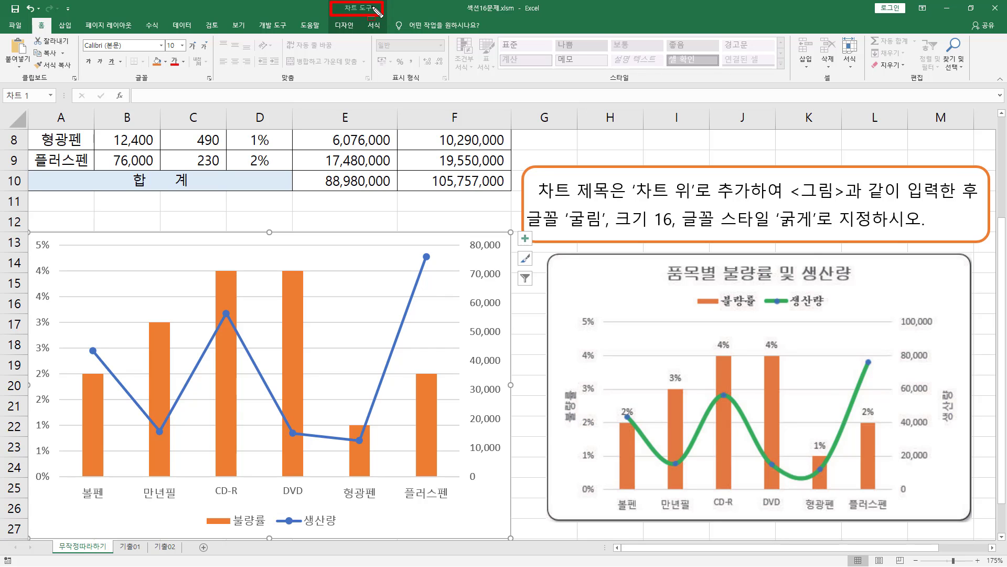
pyautogui.click(344, 26)
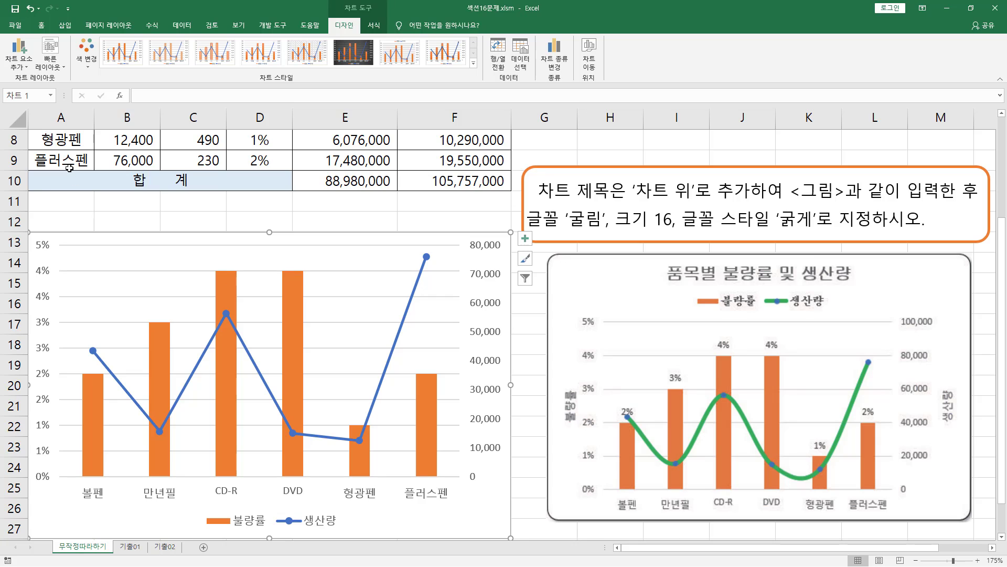
pyautogui.click(24, 67)
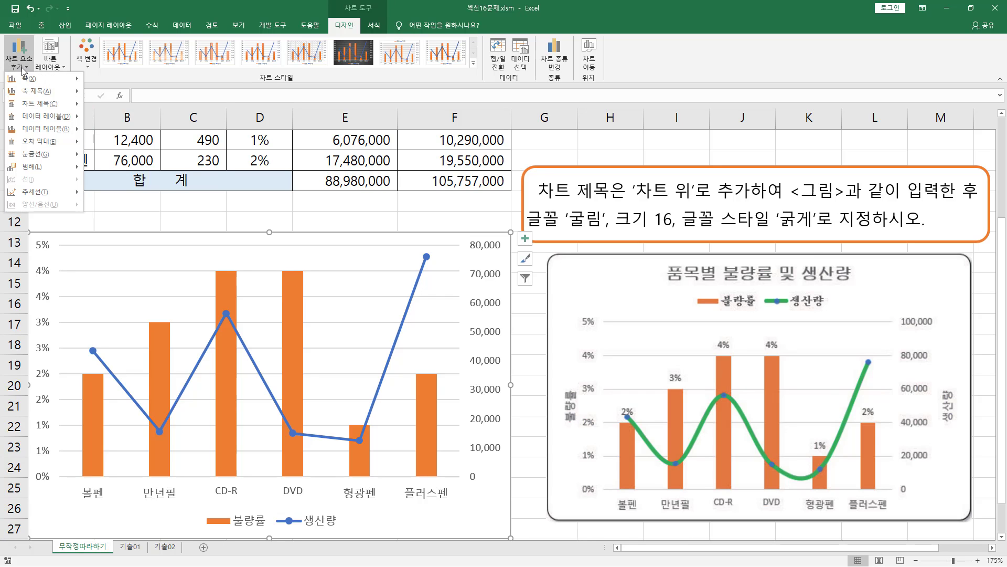
pyautogui.moveTo(33, 105)
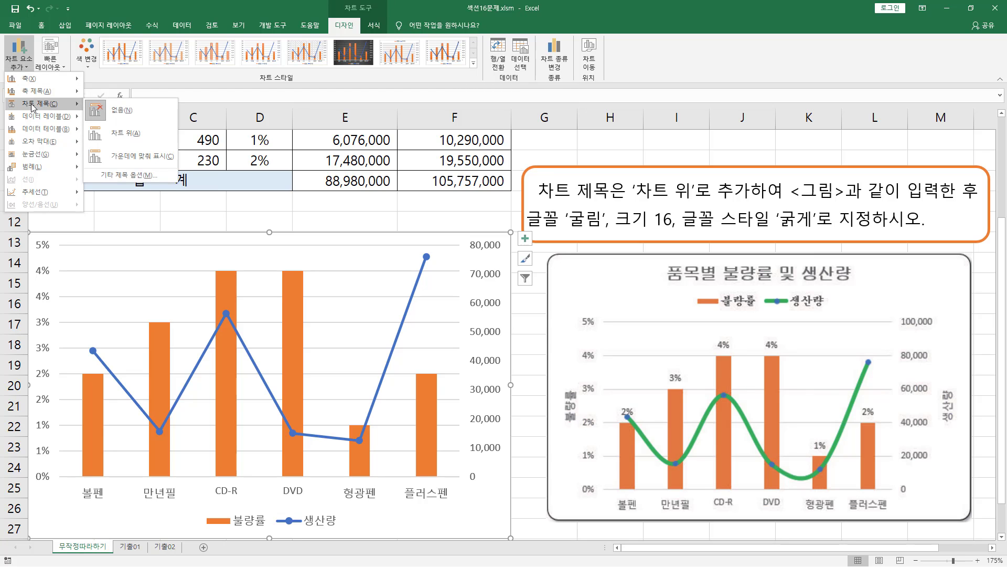
pyautogui.click(122, 139)
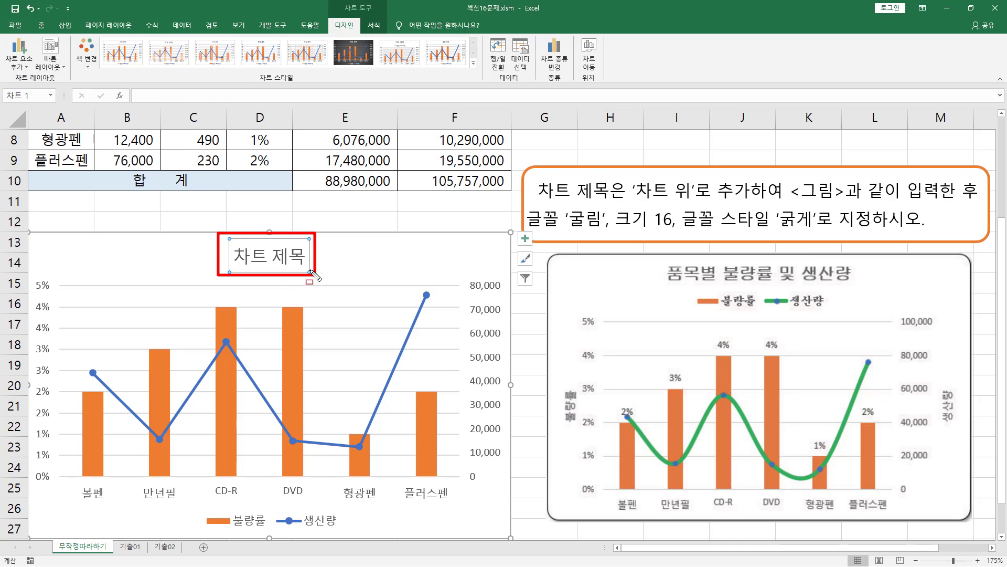
pyautogui.click(270, 257)
pyautogui.click(270, 257)
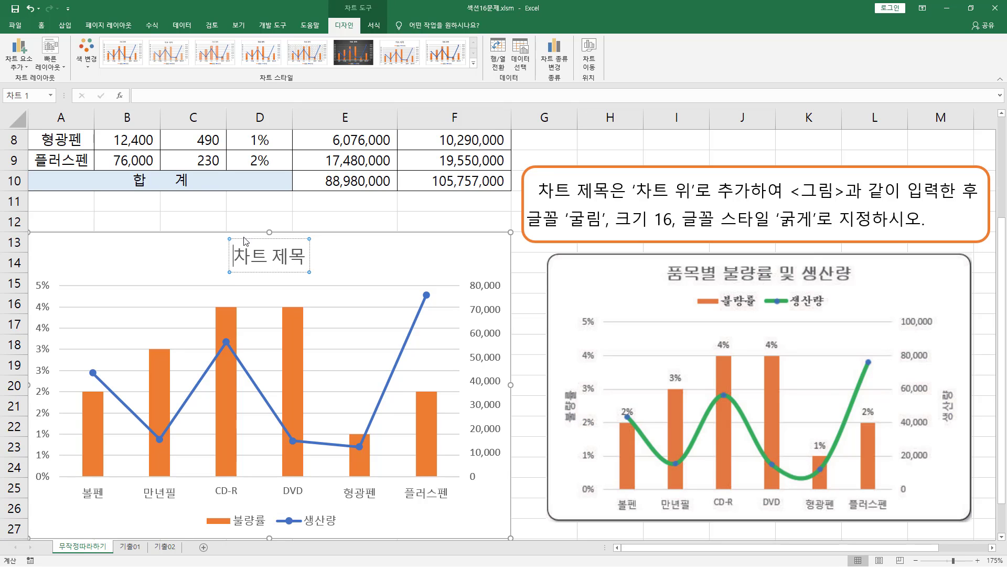
pyautogui.moveTo(131, 87)
pyautogui.mouseDown()
pyautogui.moveTo(190, 99)
pyautogui.moveTo(450, 100)
pyautogui.mouseUp()
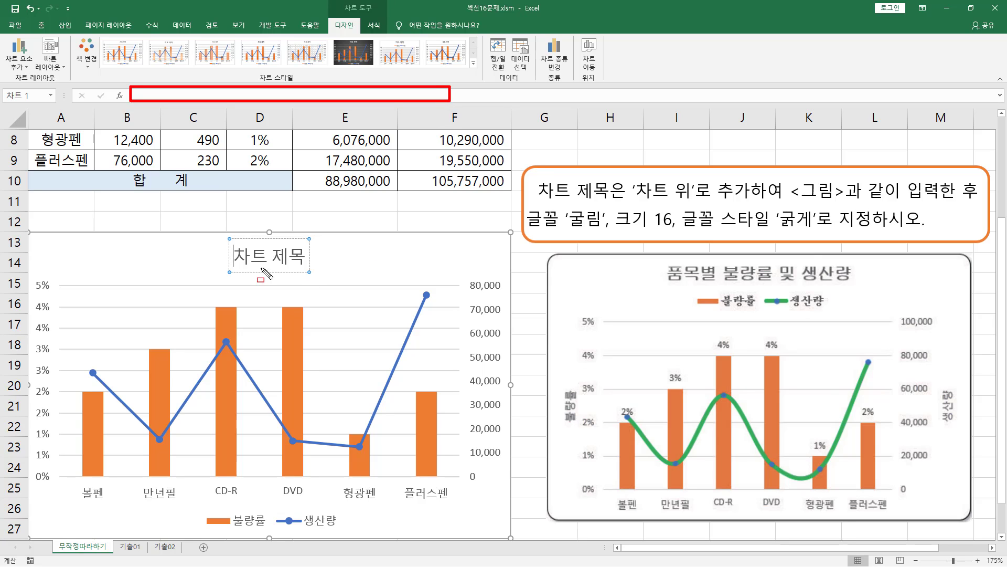
pyautogui.press('Escape')
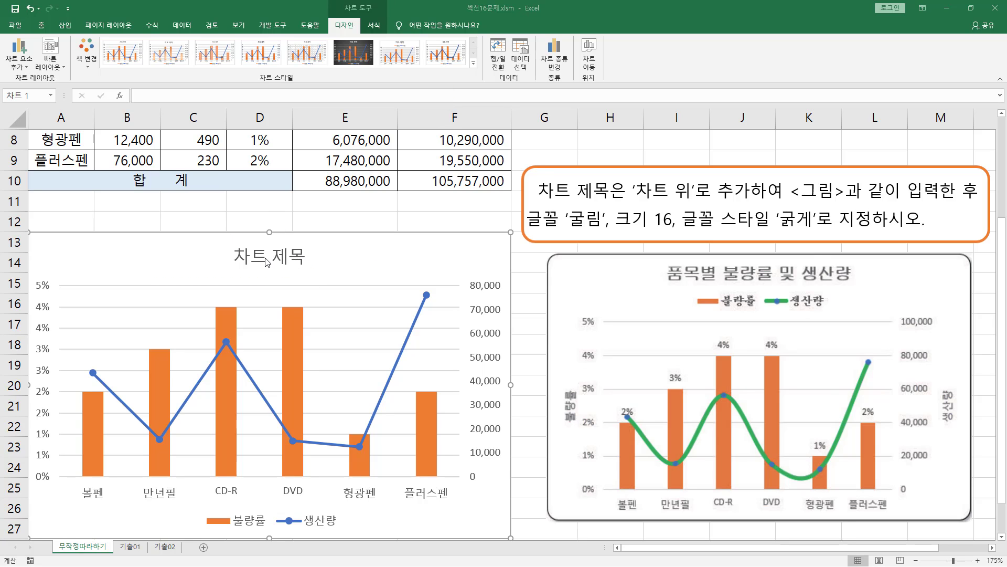
# Replace the chart title's placeholder text with 품목별 불량률 및 생산량
pyautogui.click(257, 256)
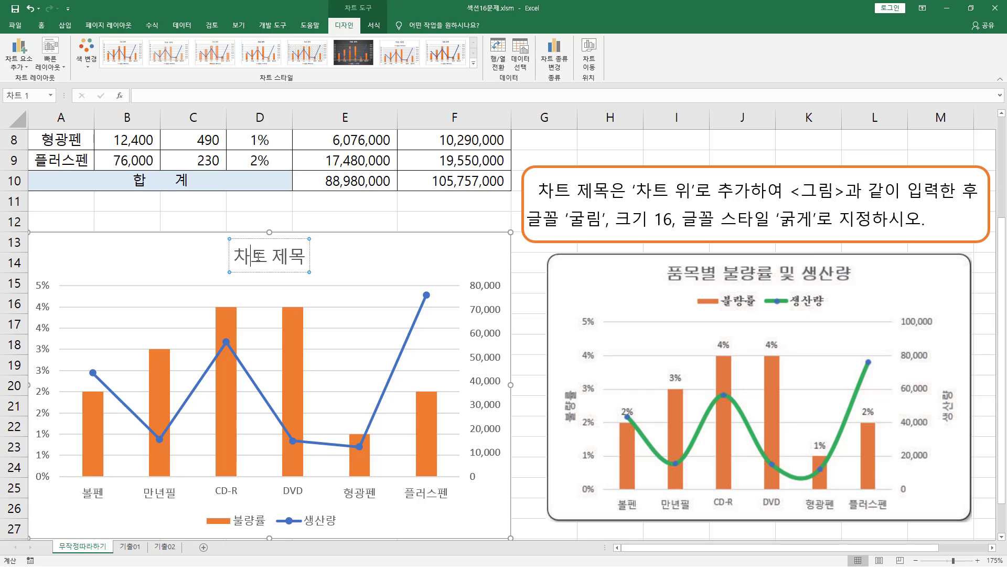
pyautogui.press('BackSpace')
pyautogui.press('Delete')
pyautogui.press('Delete')
pyautogui.press('Delete')
pyautogui.press('Delete')
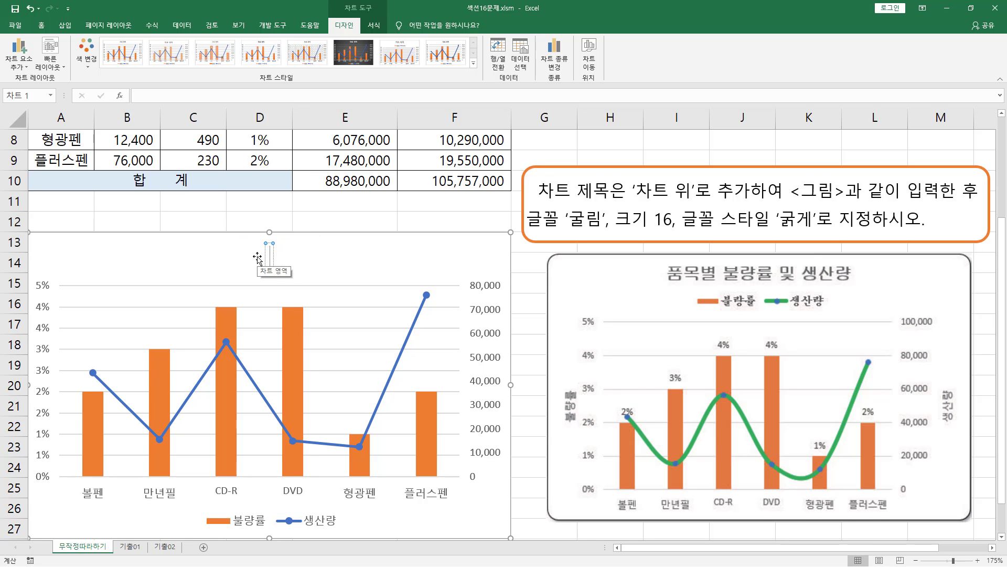
pyautogui.write('ㅍ')
pyautogui.write('목별')
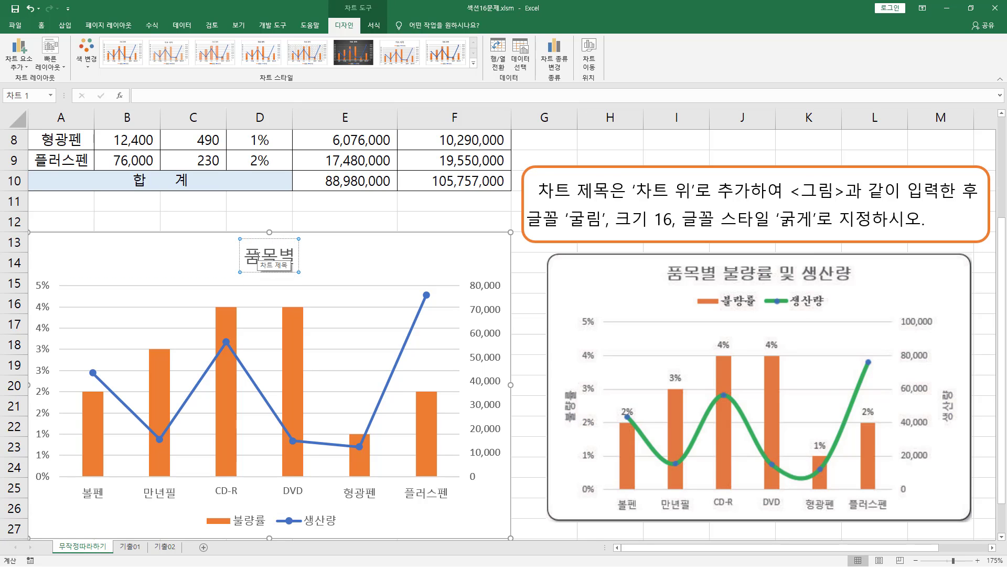
pyautogui.write(' 불량률')
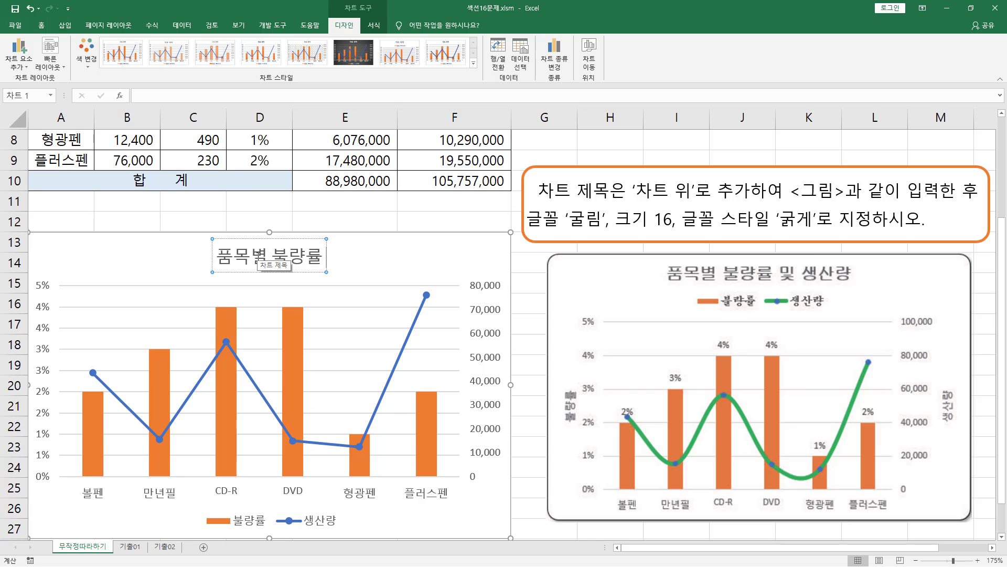
pyautogui.write(' 및 생산라')
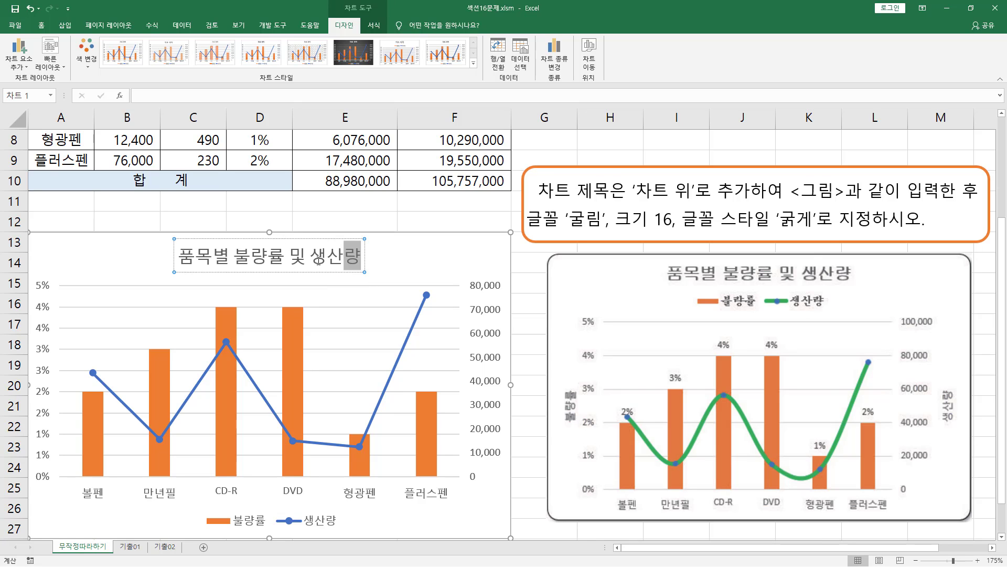
pyautogui.click(338, 238)
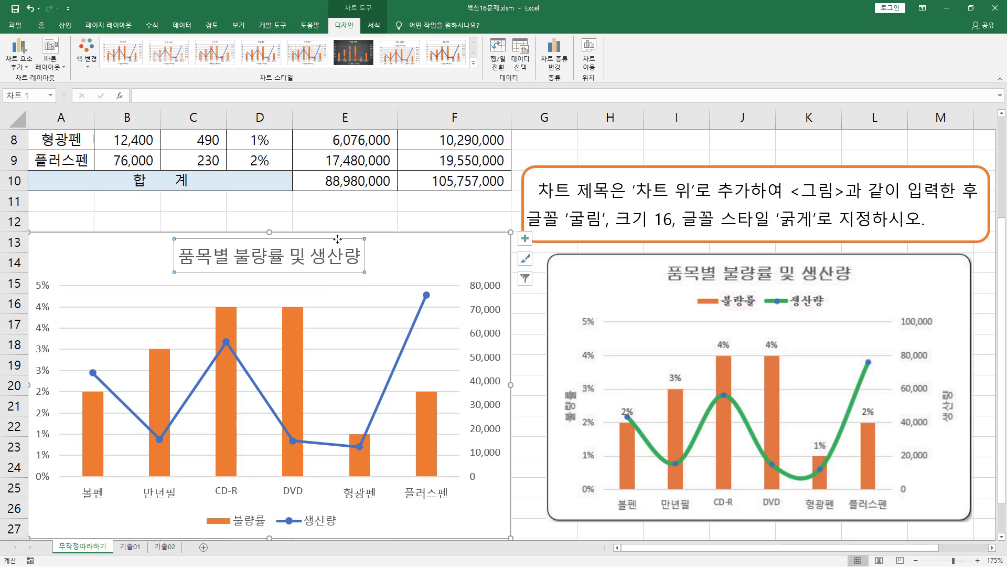
pyautogui.moveTo(535, 234); pyautogui.dragTo(931, 232)
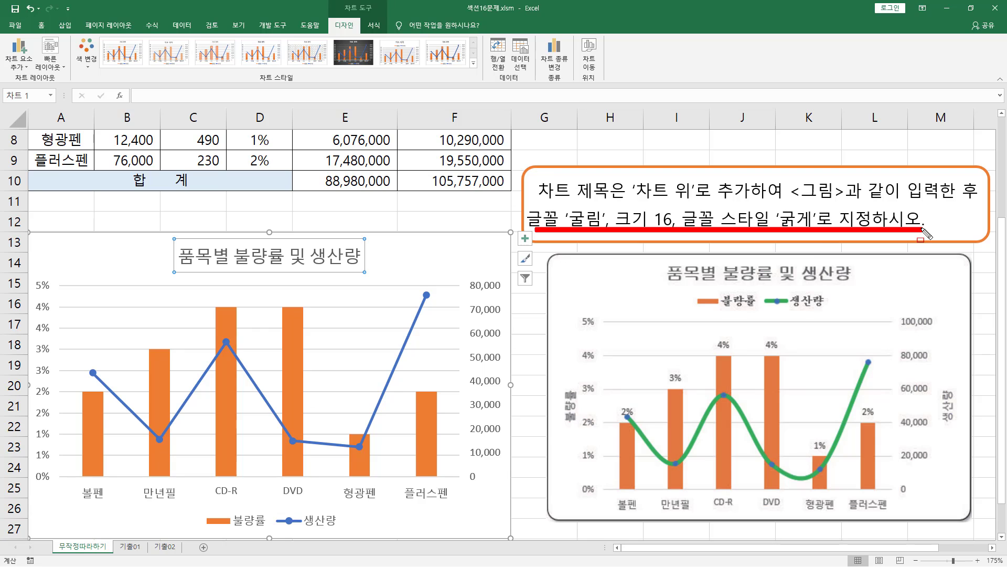
pyautogui.press('Escape')
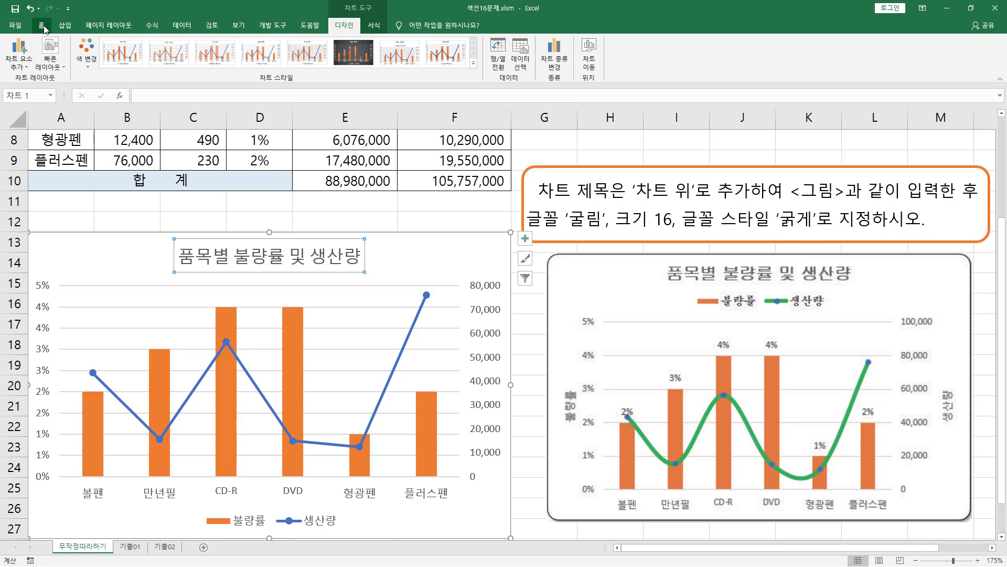
# Format the chart title with the 굴림 font, size 16 and bold style
pyautogui.click(42, 25)
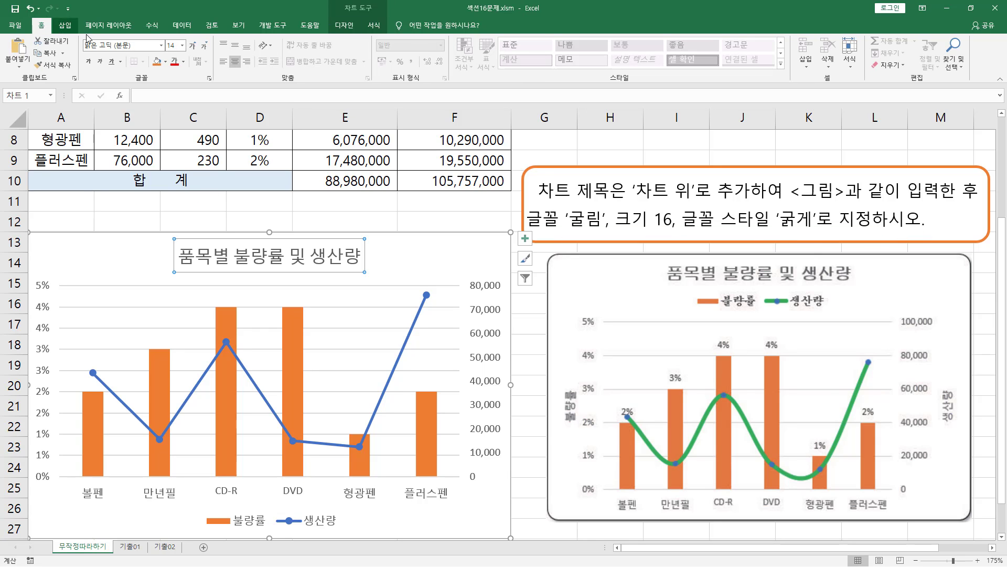
pyautogui.click(162, 47)
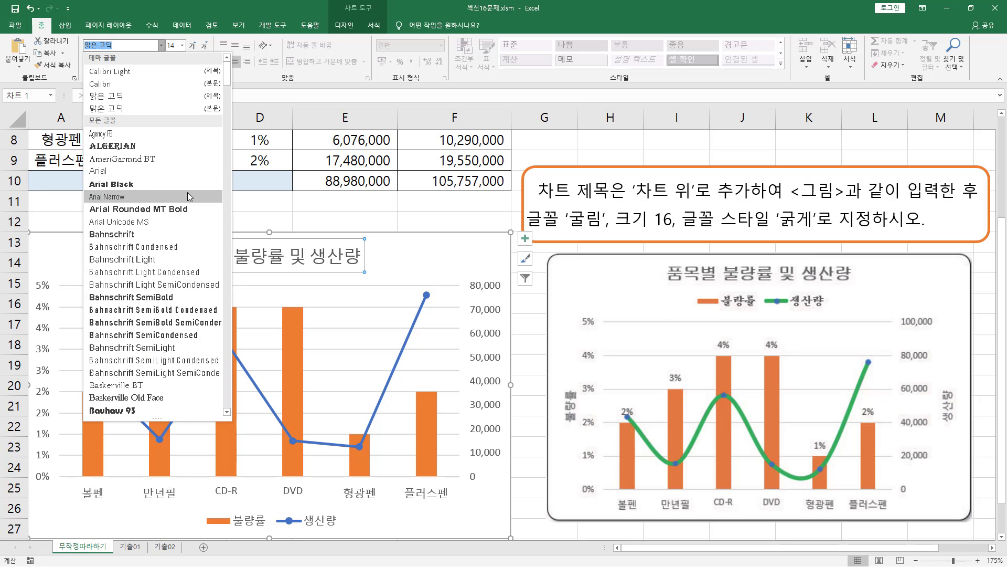
pyautogui.scroll(-5, 186, 193)
pyautogui.scroll(-20, 185, 197)
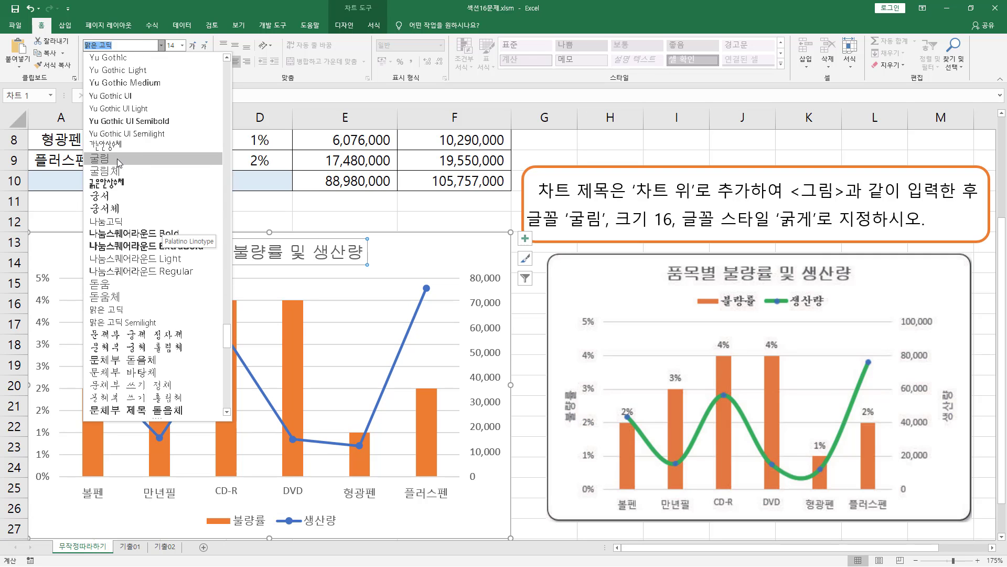
pyautogui.click(113, 161)
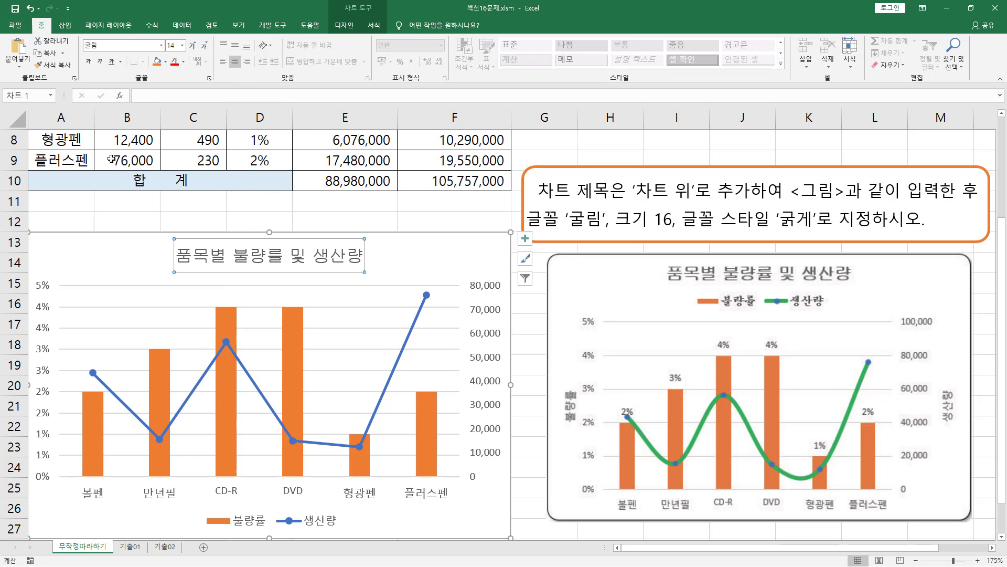
pyautogui.click(183, 47)
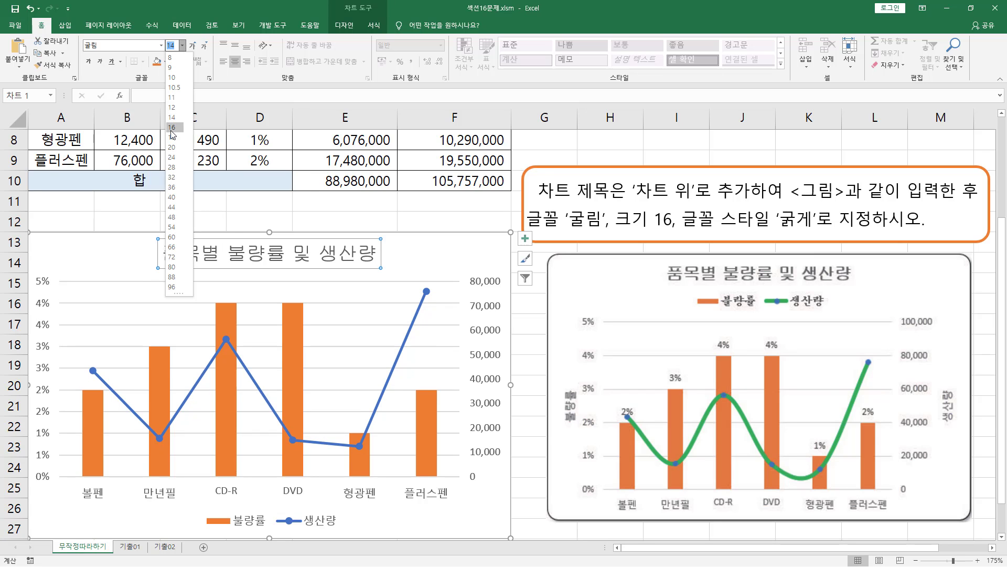
pyautogui.click(172, 127)
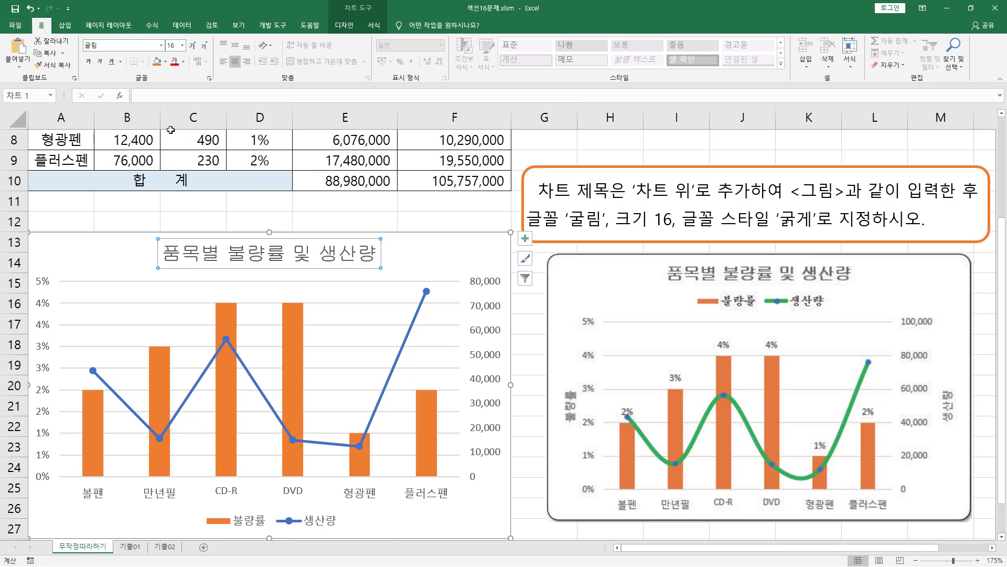
pyautogui.click(88, 62)
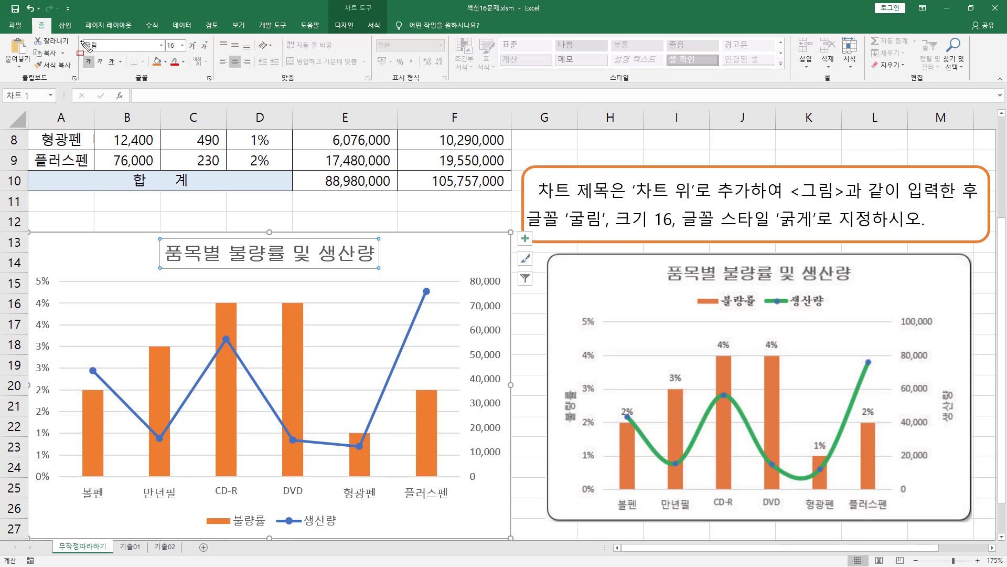
pyautogui.moveTo(82, 42); pyautogui.dragTo(106, 53)
pyautogui.moveTo(162, 37); pyautogui.dragTo(184, 53)
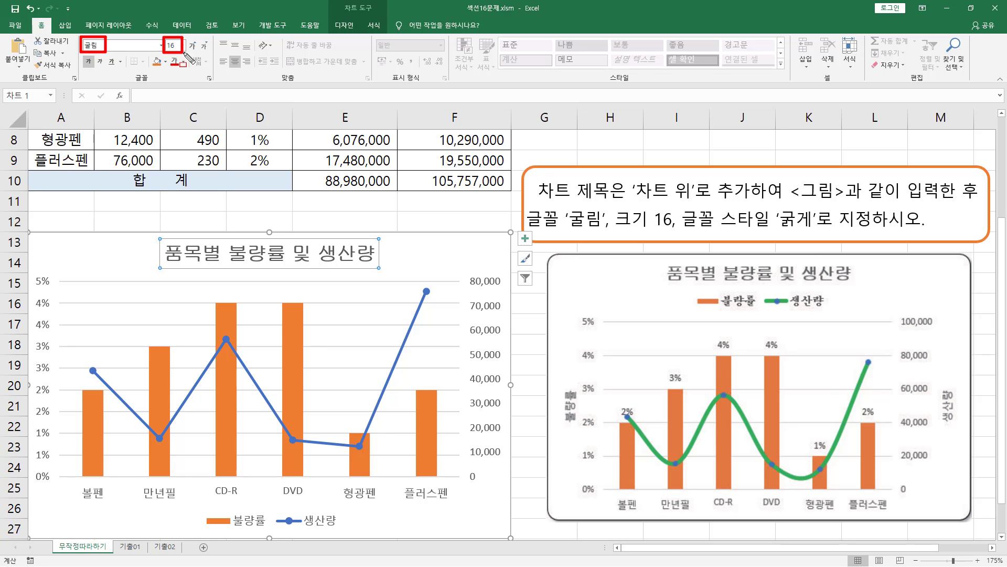
pyautogui.moveTo(83, 54); pyautogui.dragTo(98, 73)
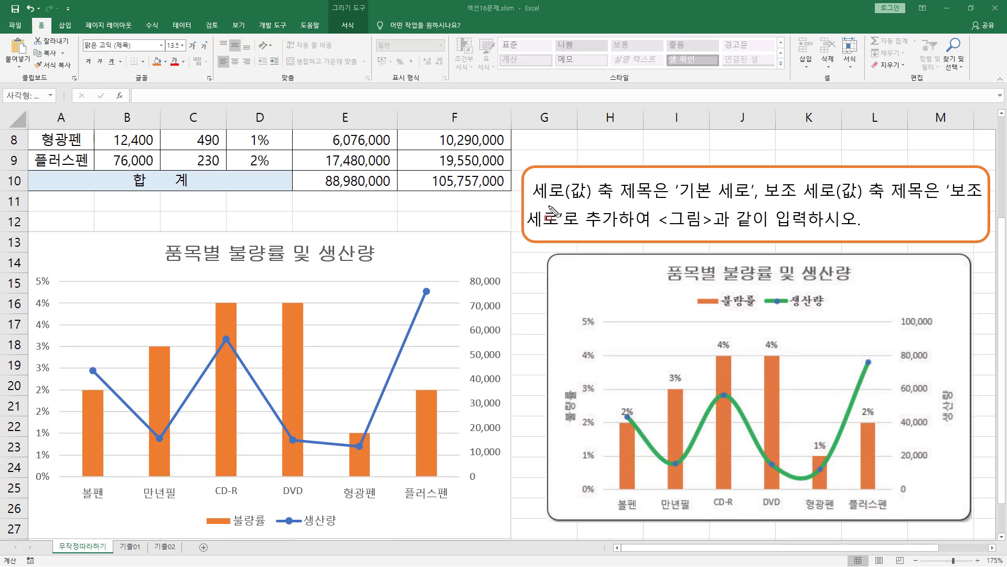
pyautogui.moveTo(527, 202); pyautogui.dragTo(615, 202)
pyautogui.moveTo(581, 307)
pyautogui.mouseDown()
pyautogui.moveTo(602, 397)
pyautogui.moveTo(600, 517)
pyautogui.moveTo(600, 508)
pyautogui.mouseUp()
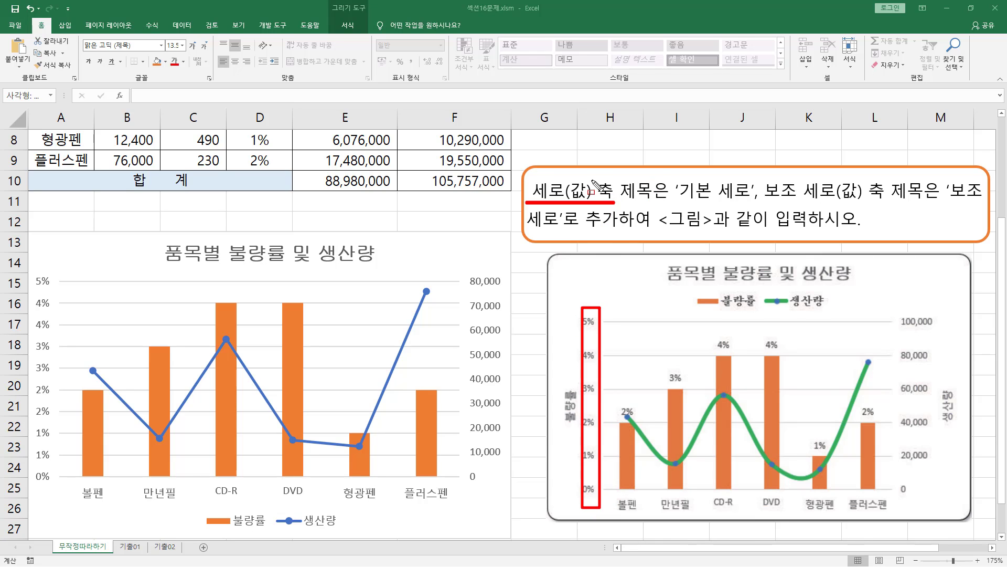
pyautogui.moveTo(592, 175)
pyautogui.mouseDown()
pyautogui.moveTo(674, 215)
pyautogui.moveTo(651, 203)
pyautogui.mouseUp()
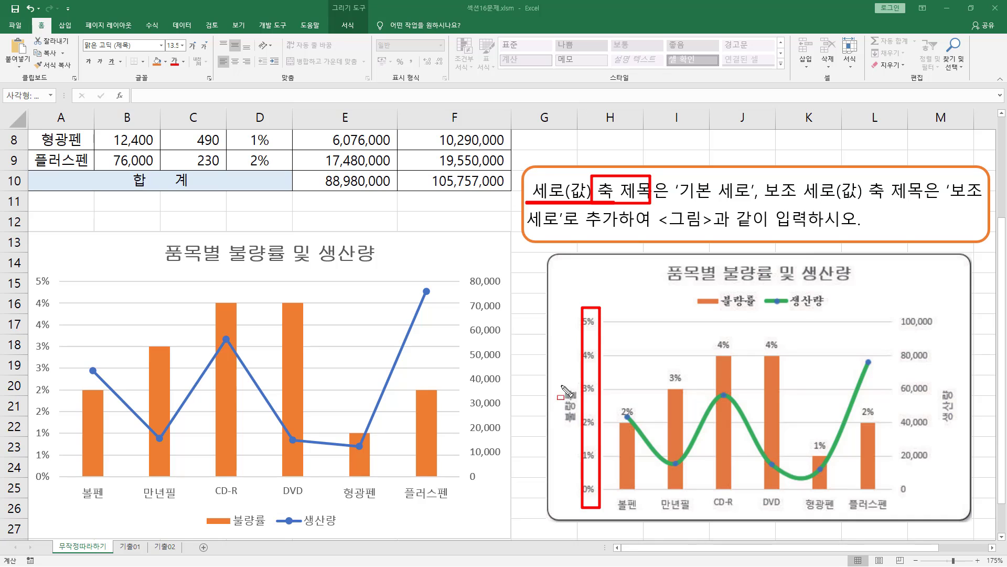
pyautogui.moveTo(561, 384); pyautogui.dragTo(579, 429)
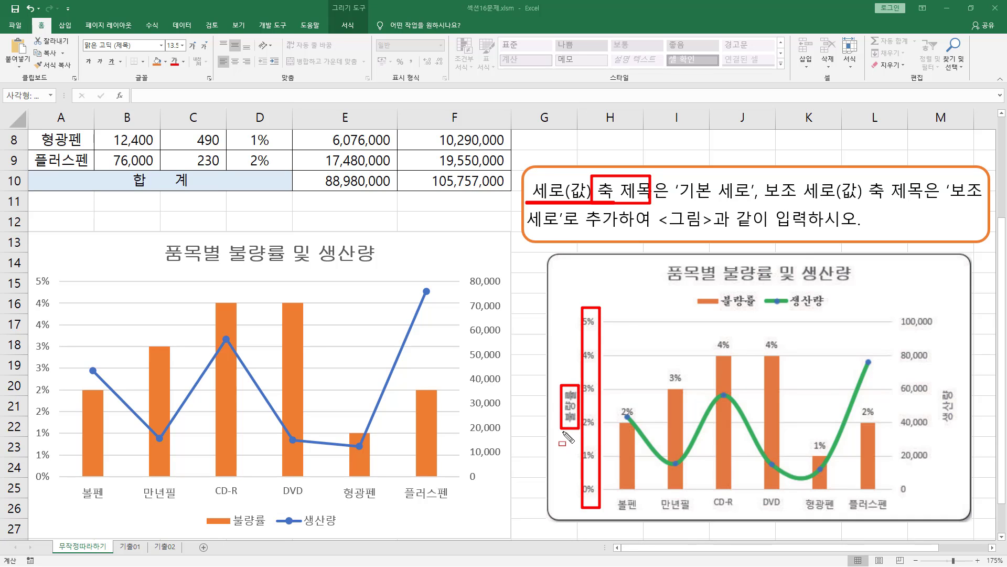
pyautogui.moveTo(676, 204); pyautogui.dragTo(748, 203)
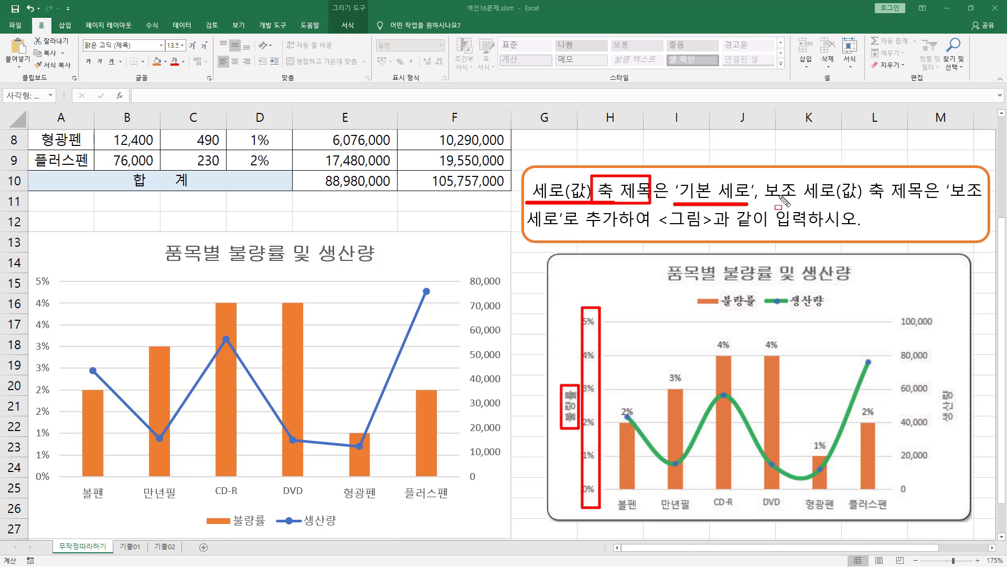
pyautogui.moveTo(764, 177)
pyautogui.mouseDown()
pyautogui.moveTo(805, 206)
pyautogui.moveTo(939, 204)
pyautogui.mouseUp()
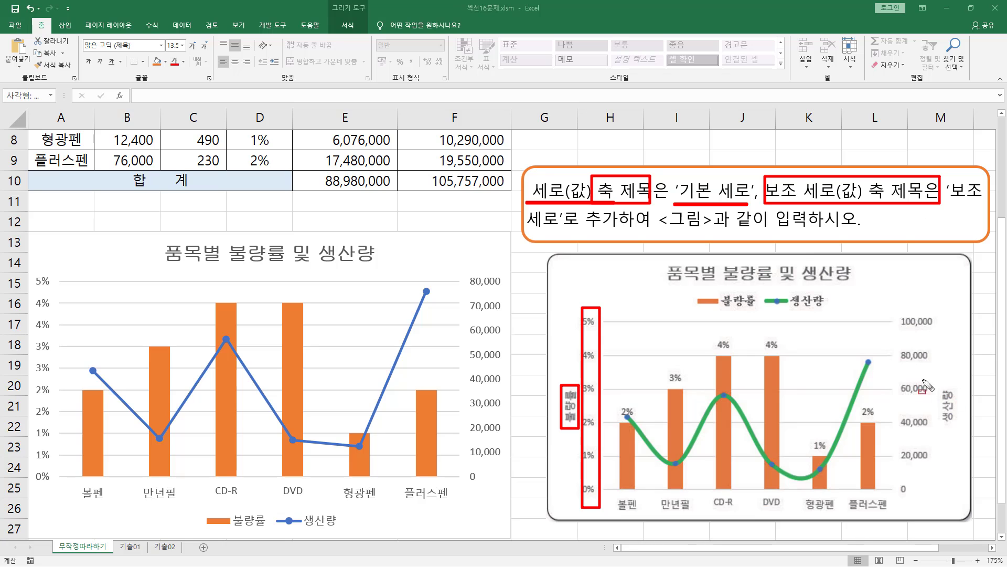
pyautogui.moveTo(897, 312); pyautogui.dragTo(914, 510)
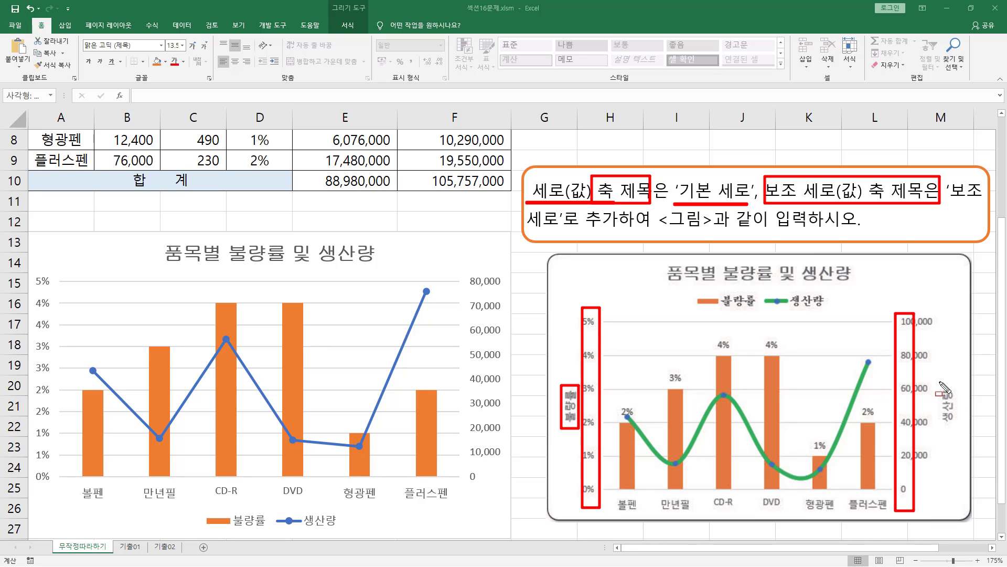
pyautogui.moveTo(941, 382); pyautogui.dragTo(962, 428)
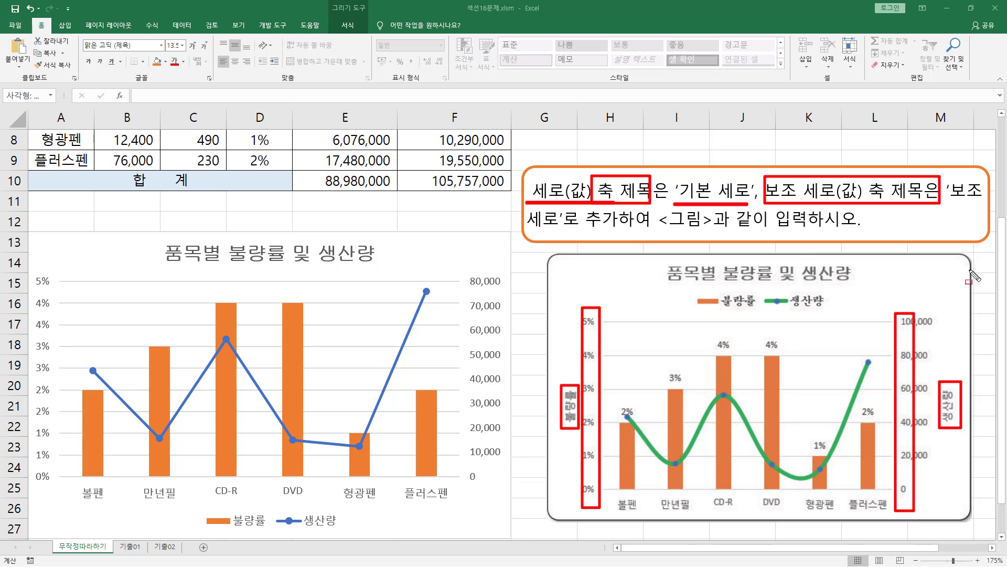
pyautogui.moveTo(949, 202); pyautogui.dragTo(981, 202)
pyautogui.moveTo(527, 230); pyautogui.dragTo(552, 229)
pyautogui.press('Escape')
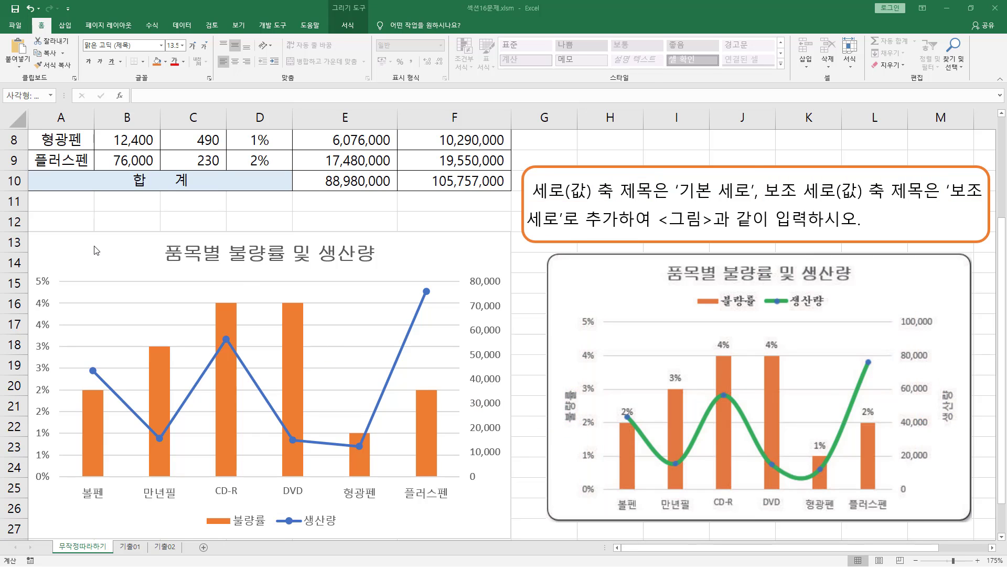
# Add a primary vertical (기본 세로) axis title to the combo chart
pyautogui.click(96, 242)
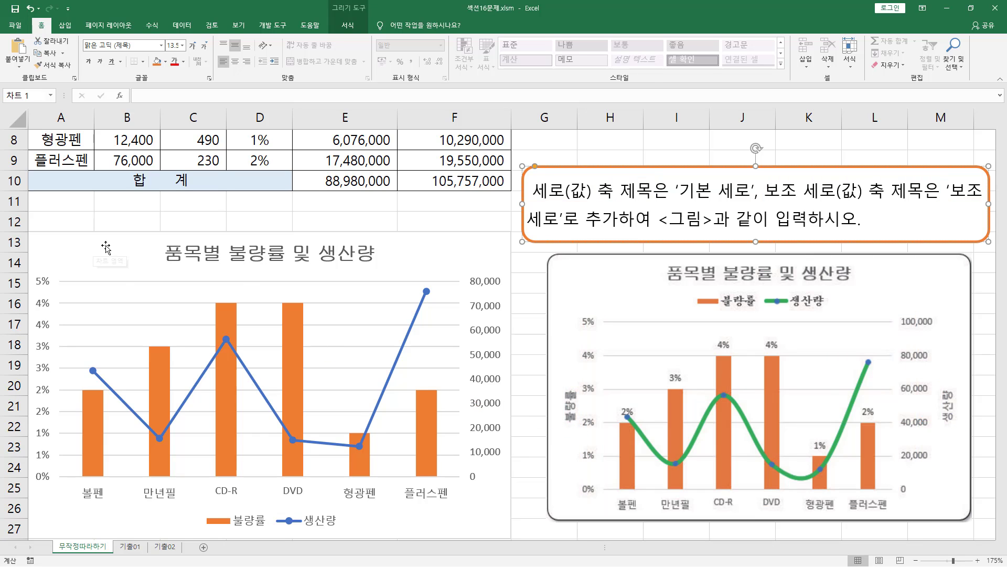
pyautogui.doubleClick(107, 237)
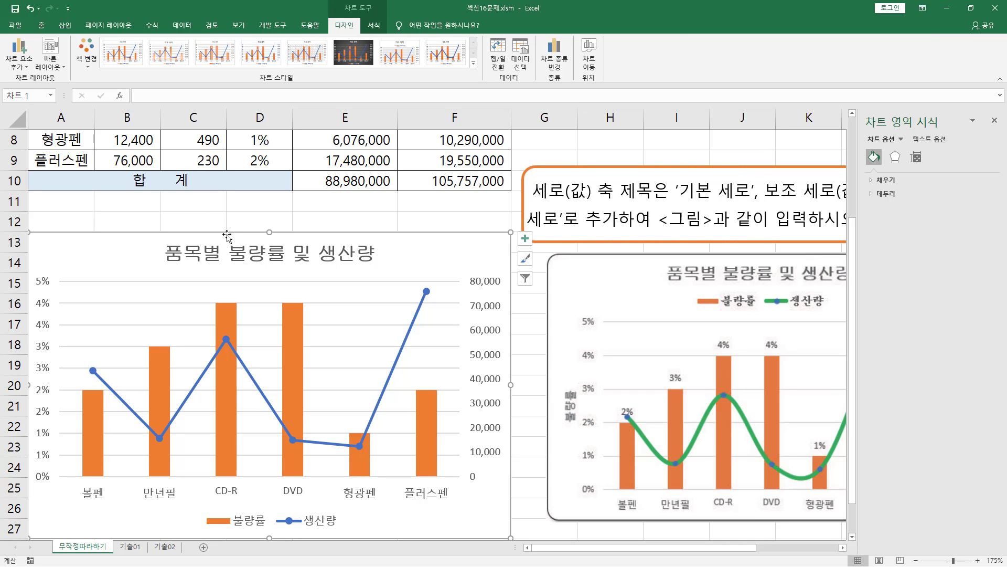
pyautogui.click(21, 70)
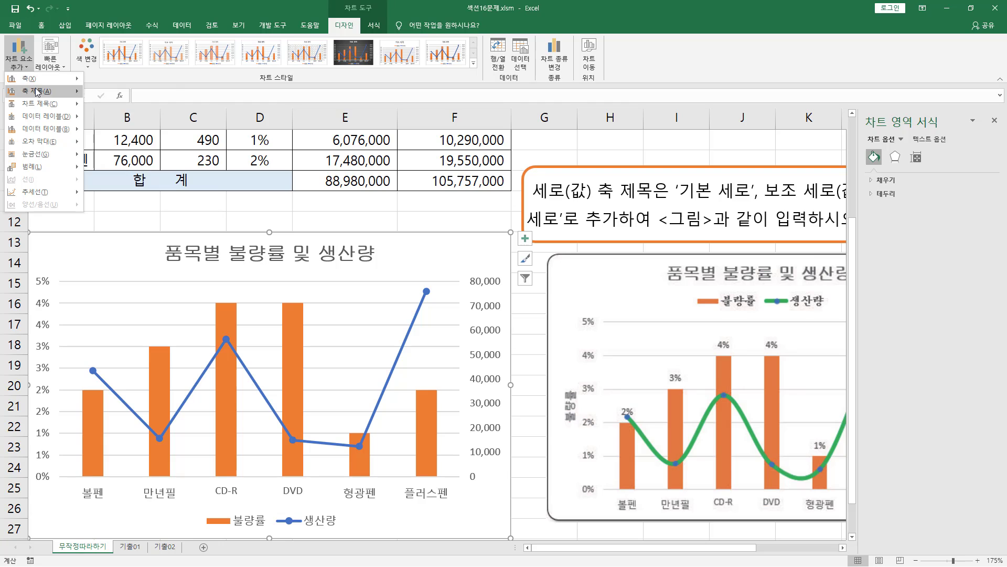
pyautogui.moveTo(37, 92)
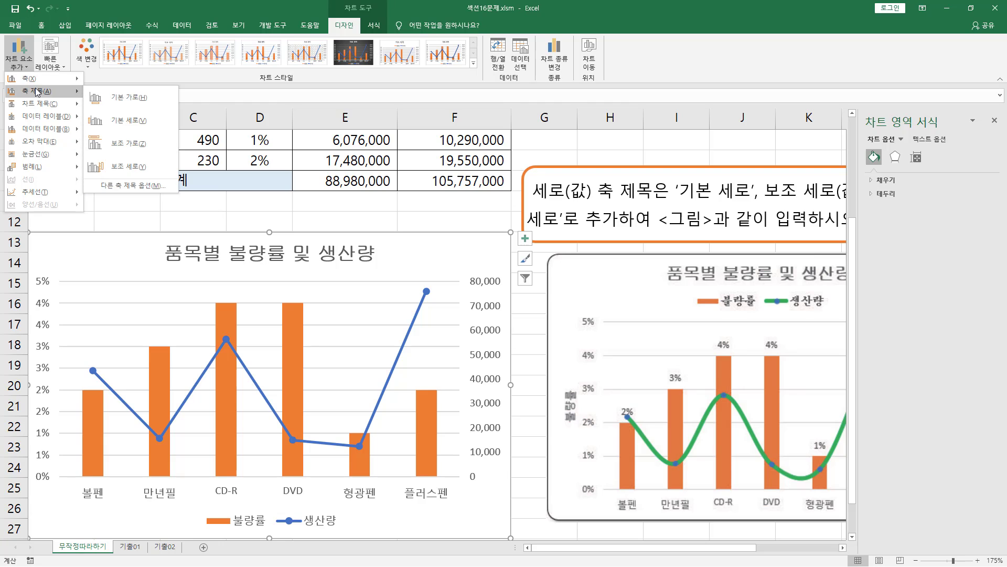
pyautogui.click(142, 123)
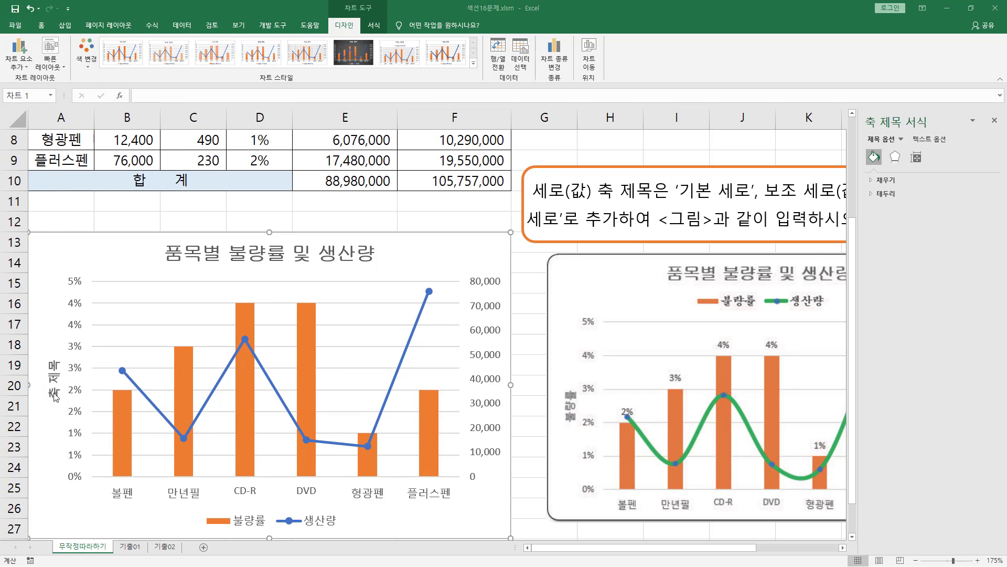
# Replace the primary vertical axis title's placeholder text with 불량률
pyautogui.click(55, 394)
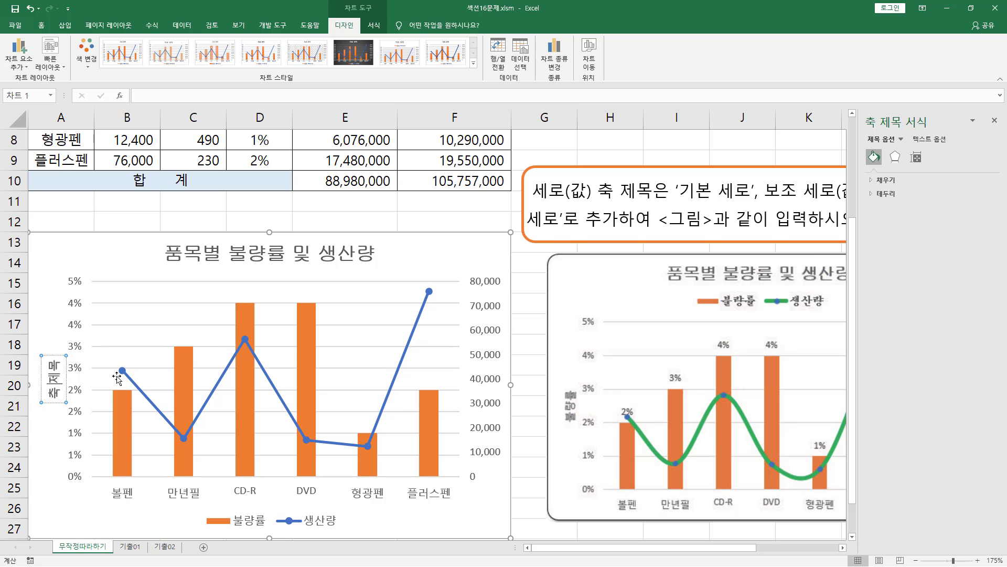
pyautogui.hotkey('ctrl', 'a')
pyautogui.press('Delete')
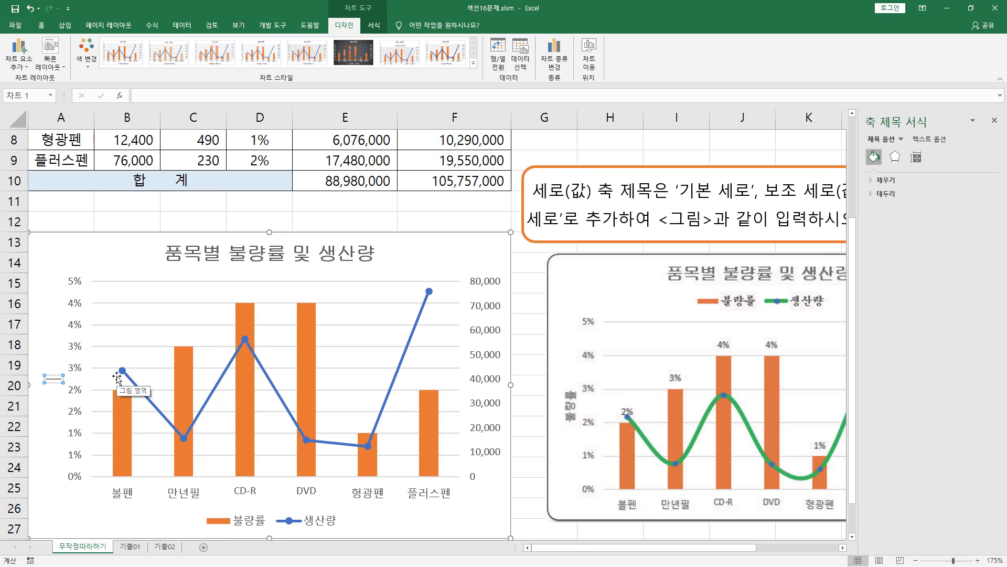
pyautogui.write('파')
pyautogui.write('량률')
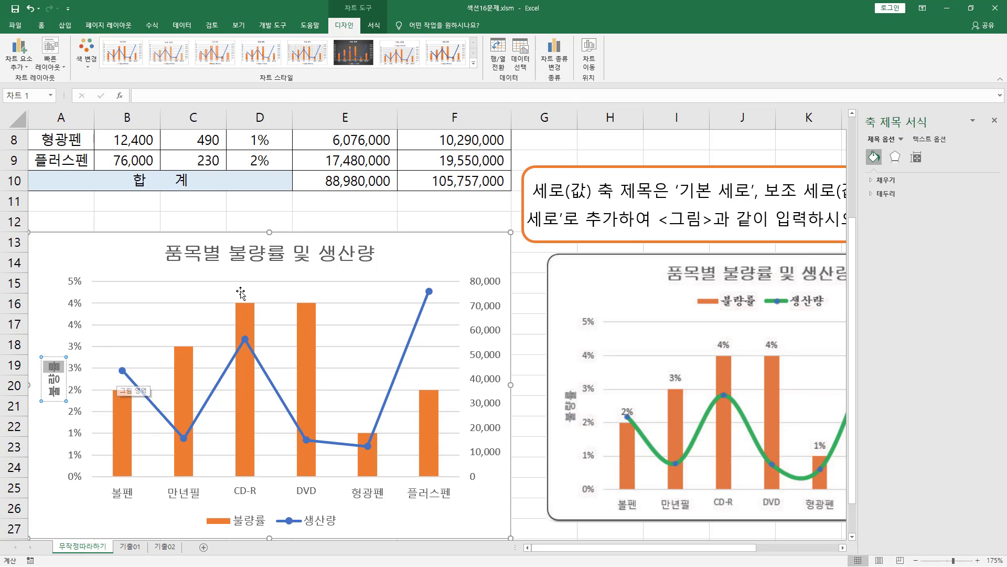
pyautogui.click(97, 258)
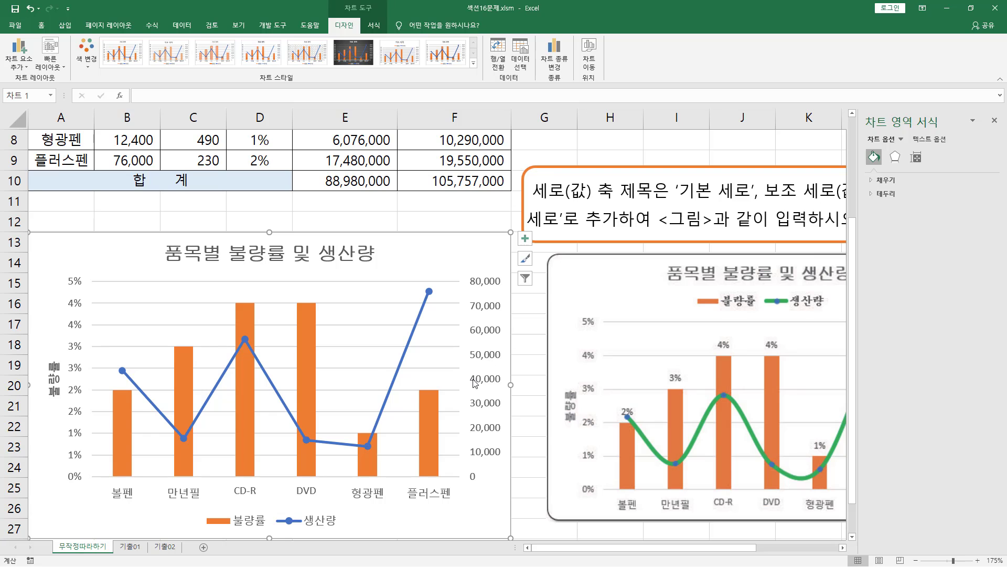
# Add a secondary vertical (보조 세로) axis title to the combo chart
pyautogui.click(19, 65)
pyautogui.moveTo(36, 91)
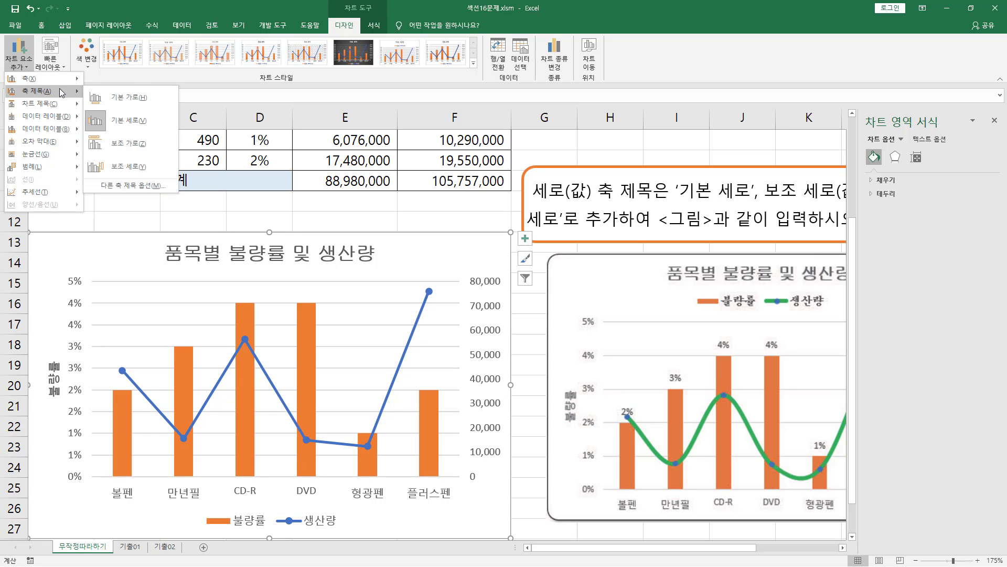
pyautogui.click(128, 167)
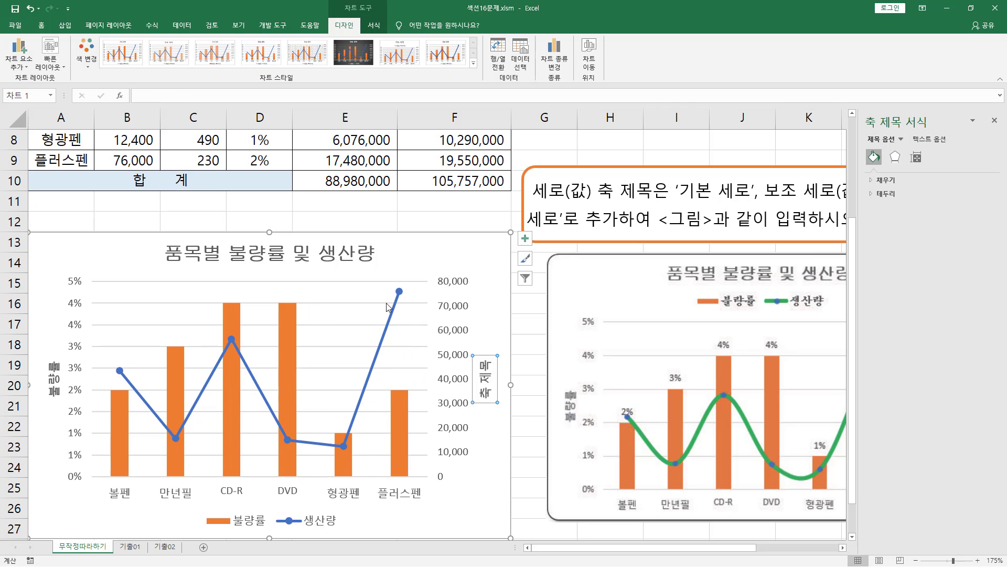
# Replace the secondary vertical axis title's placeholder text with 생산량
pyautogui.moveTo(470, 353); pyautogui.dragTo(504, 416)
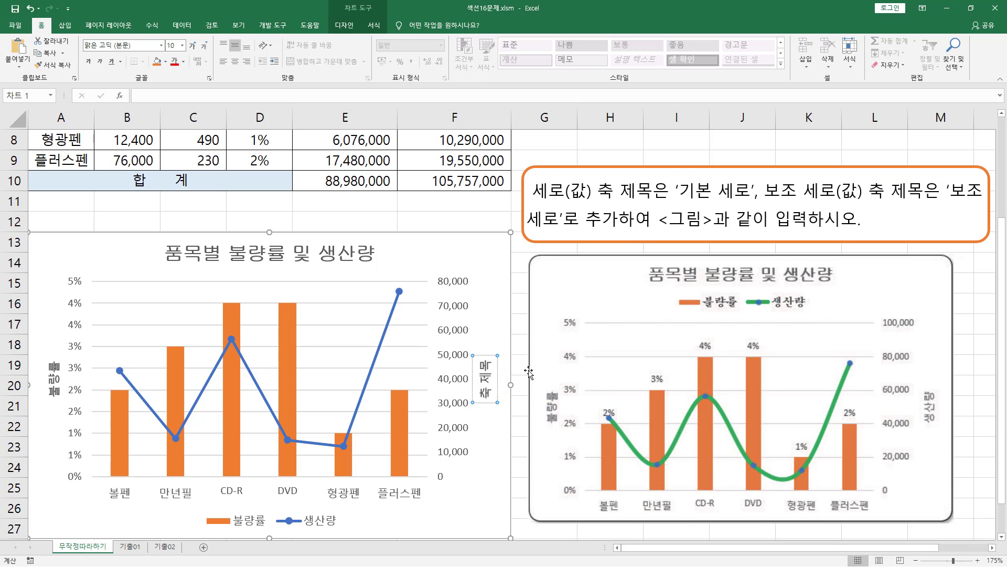
pyautogui.press('BackSpace')
pyautogui.press('BackSpace')
pyautogui.press('BackSpace')
pyautogui.press('BackSpace')
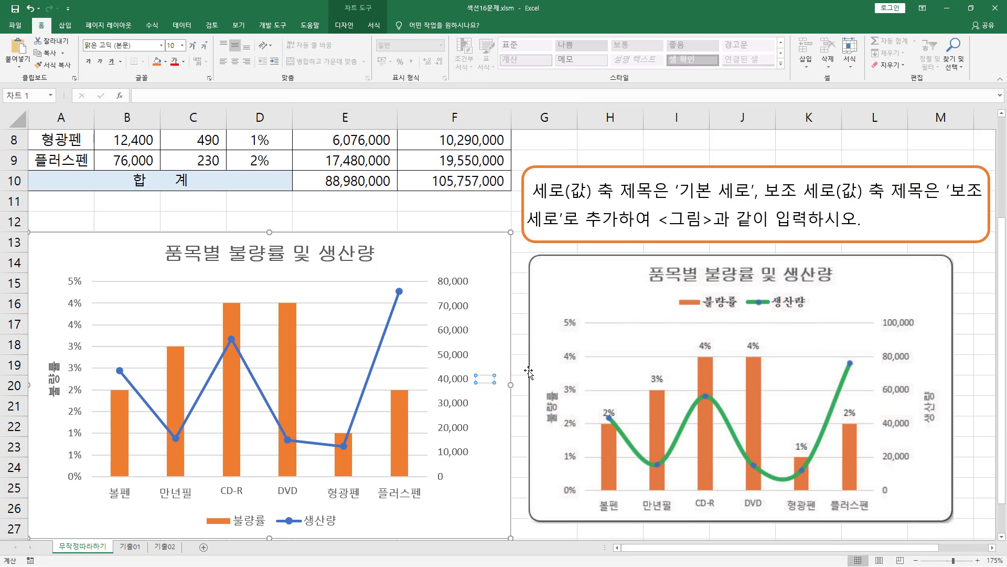
pyautogui.write('생산량')
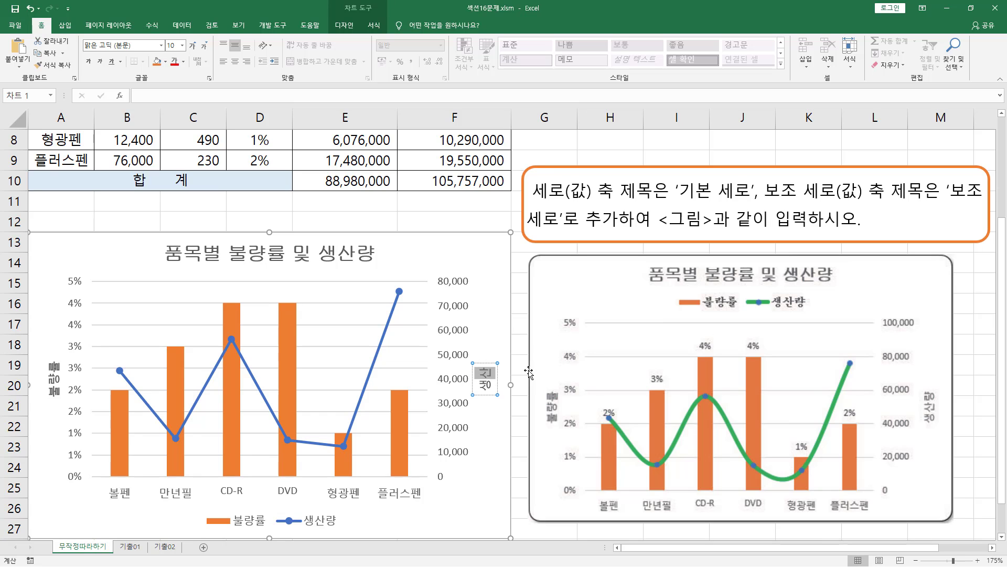
pyautogui.click(466, 259)
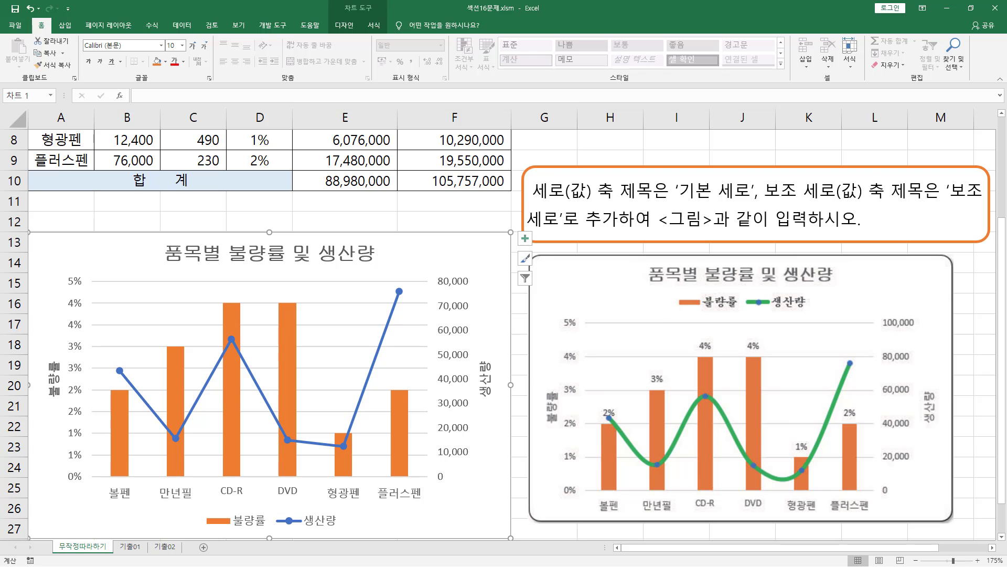
pyautogui.press('Escape')
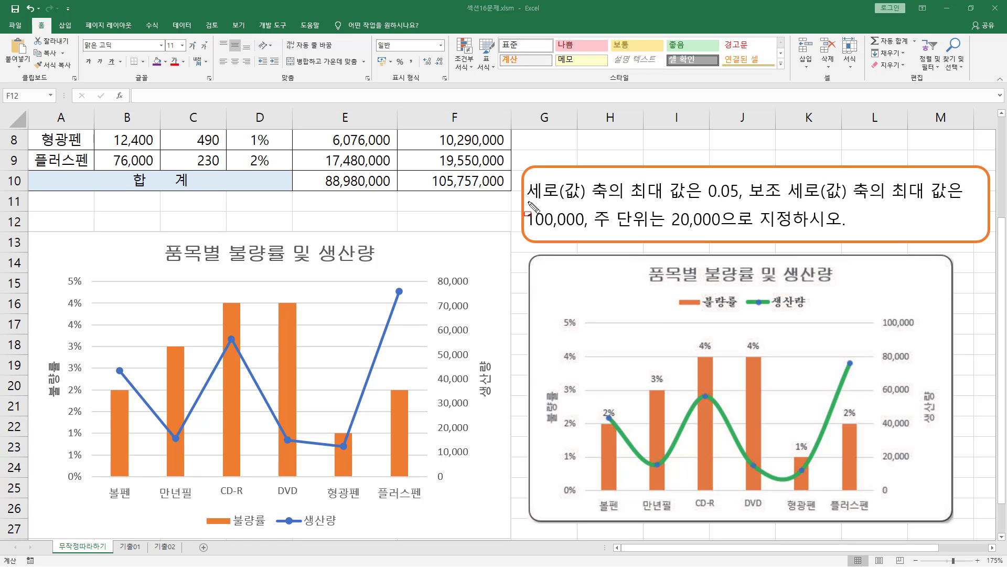
pyautogui.moveTo(527, 200); pyautogui.dragTo(745, 202)
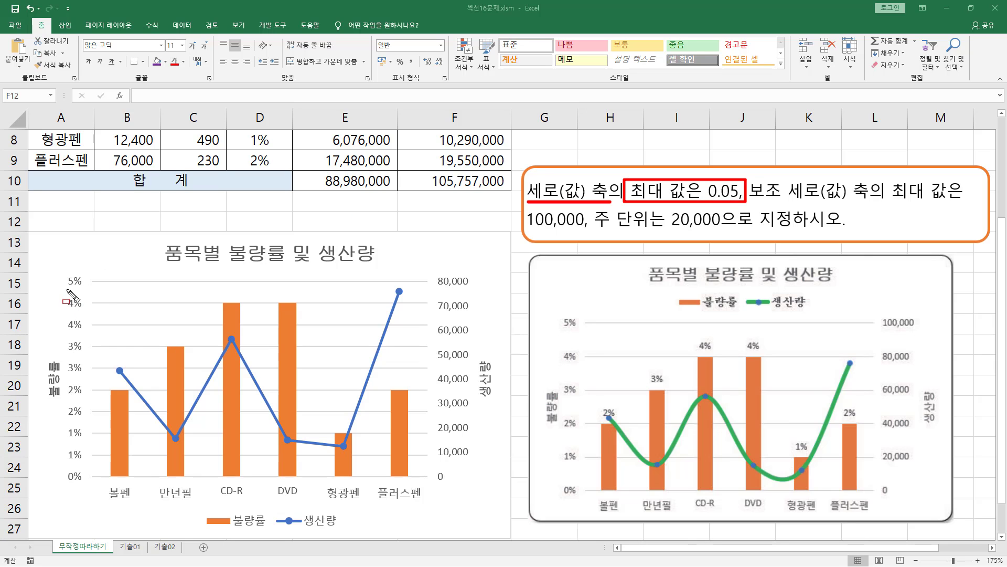
pyautogui.moveTo(65, 288); pyautogui.dragTo(81, 288)
pyautogui.moveTo(750, 201); pyautogui.dragTo(968, 206)
pyautogui.moveTo(526, 231)
pyautogui.mouseDown()
pyautogui.moveTo(589, 215)
pyautogui.moveTo(729, 221)
pyautogui.moveTo(727, 212)
pyautogui.mouseUp()
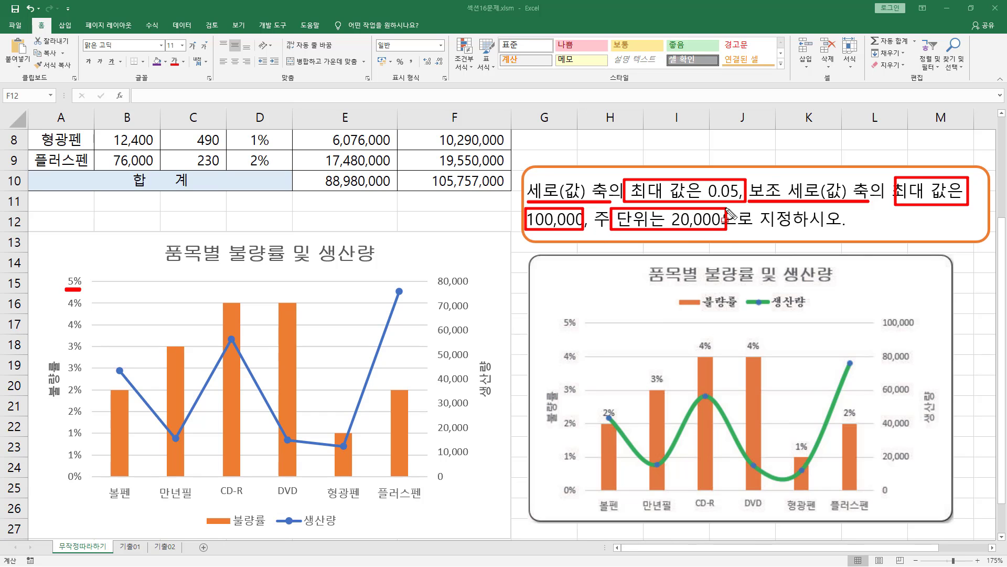
pyautogui.moveTo(434, 469)
pyautogui.mouseDown()
pyautogui.moveTo(448, 475)
pyautogui.moveTo(435, 482)
pyautogui.mouseUp()
pyautogui.moveTo(438, 440)
pyautogui.mouseDown()
pyautogui.moveTo(463, 454)
pyautogui.moveTo(463, 379)
pyautogui.moveTo(448, 440)
pyautogui.mouseUp()
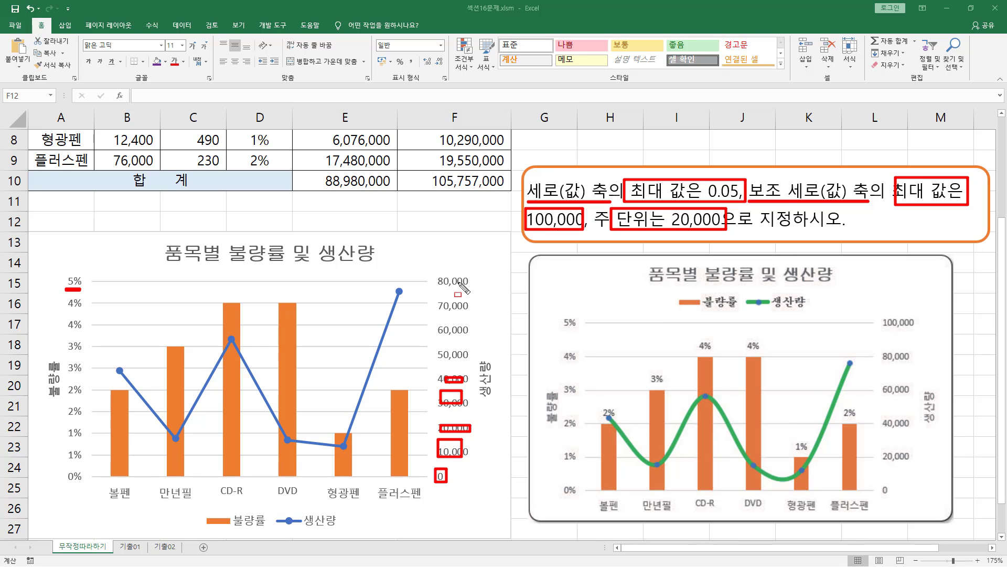
pyautogui.moveTo(881, 481); pyautogui.dragTo(907, 499)
pyautogui.moveTo(882, 447); pyautogui.dragTo(914, 466)
pyautogui.moveTo(881, 414); pyautogui.dragTo(921, 430)
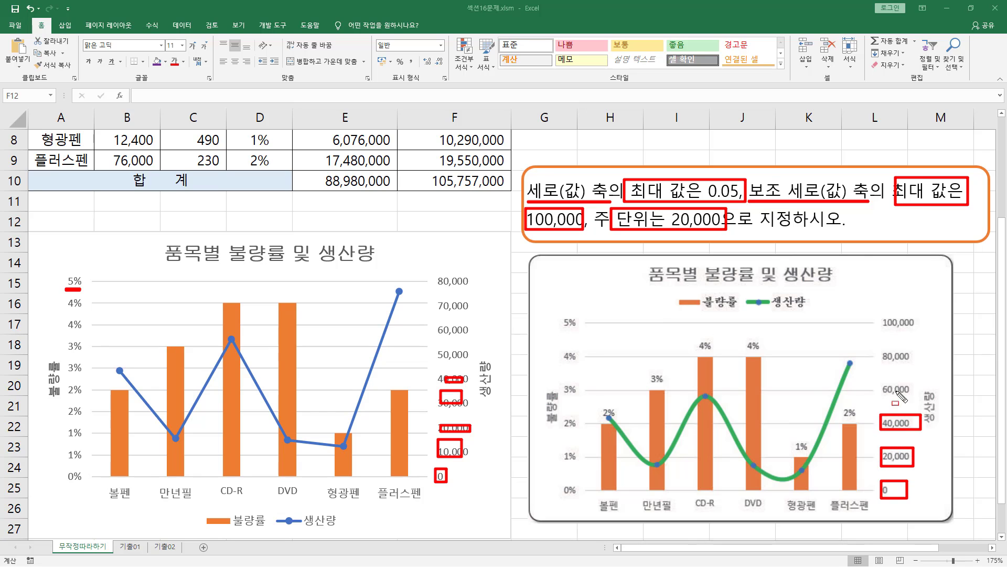
pyautogui.moveTo(881, 383); pyautogui.dragTo(918, 400)
pyautogui.moveTo(881, 350)
pyautogui.mouseDown()
pyautogui.moveTo(892, 371)
pyautogui.moveTo(916, 366)
pyautogui.mouseUp()
pyautogui.moveTo(882, 311); pyautogui.dragTo(880, 333)
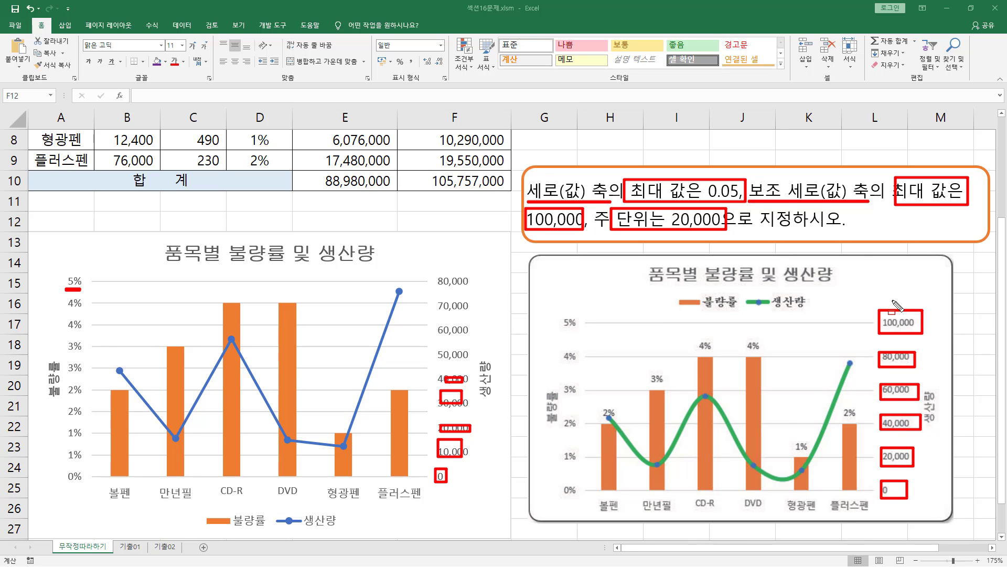
pyautogui.press('Escape')
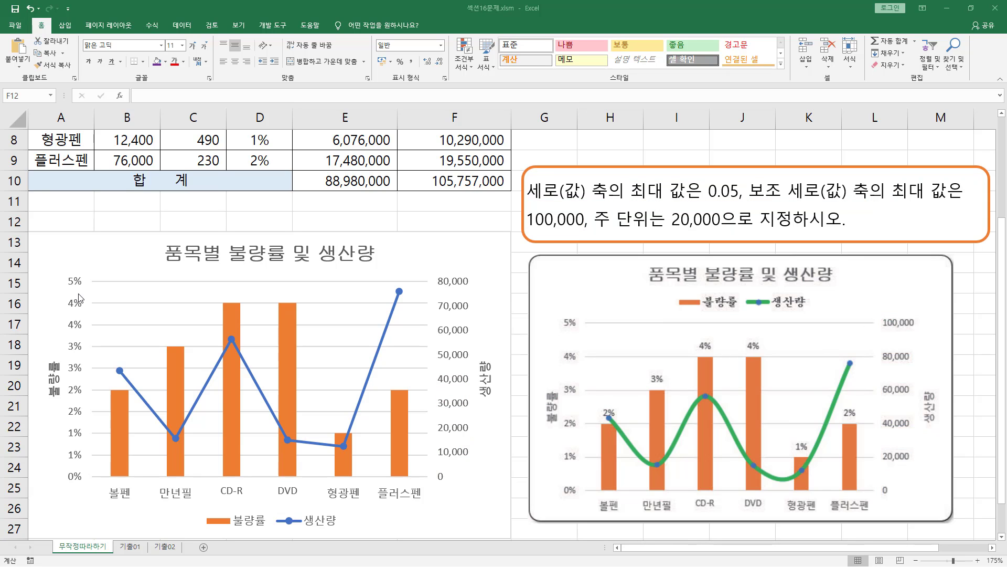
# Open the axis formatting options (축 서식) for the chart's primary vertical percentage axis
pyautogui.click(79, 284)
pyautogui.click(77, 286)
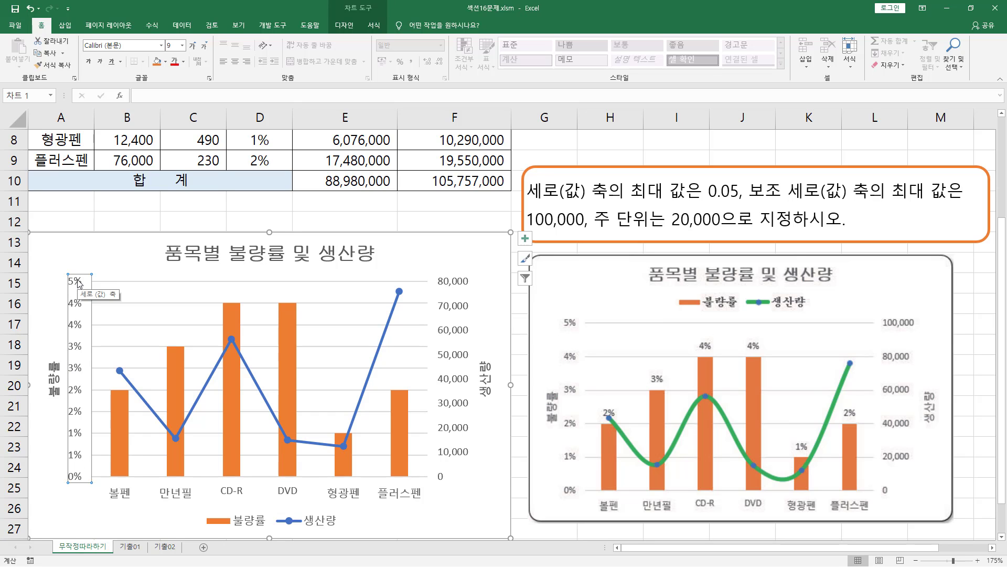
pyautogui.rightClick(79, 283)
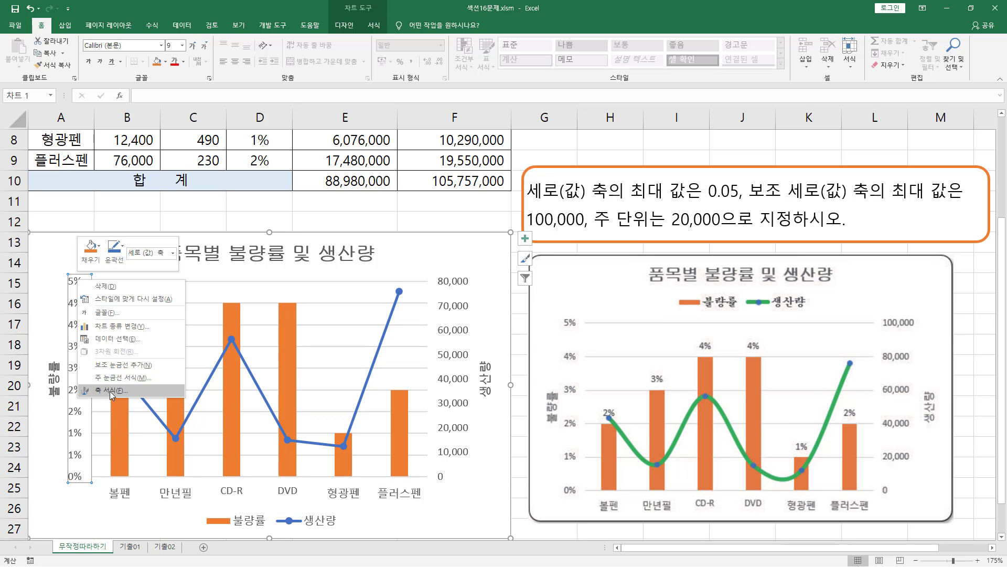
pyautogui.click(109, 392)
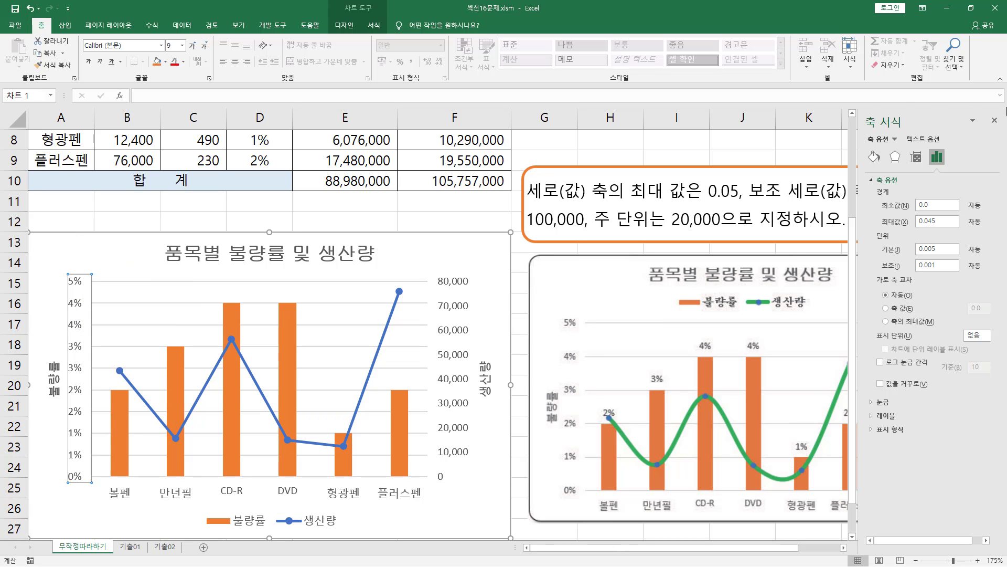
pyautogui.moveTo(865, 131); pyautogui.dragTo(911, 131)
pyautogui.moveTo(865, 144); pyautogui.dragTo(950, 167)
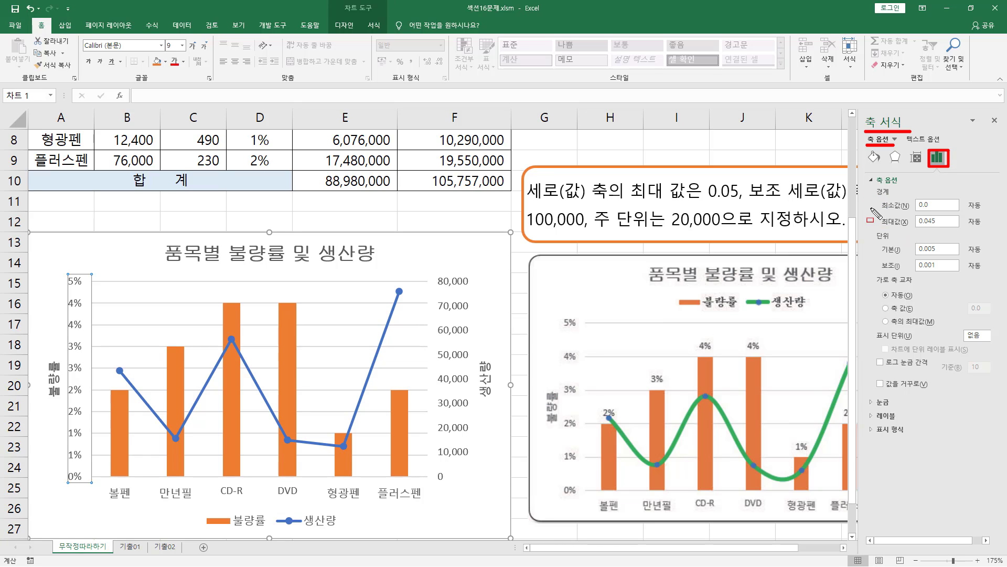
pyautogui.moveTo(874, 199)
pyautogui.mouseDown()
pyautogui.moveTo(887, 215)
pyautogui.moveTo(965, 239)
pyautogui.moveTo(958, 227)
pyautogui.mouseUp()
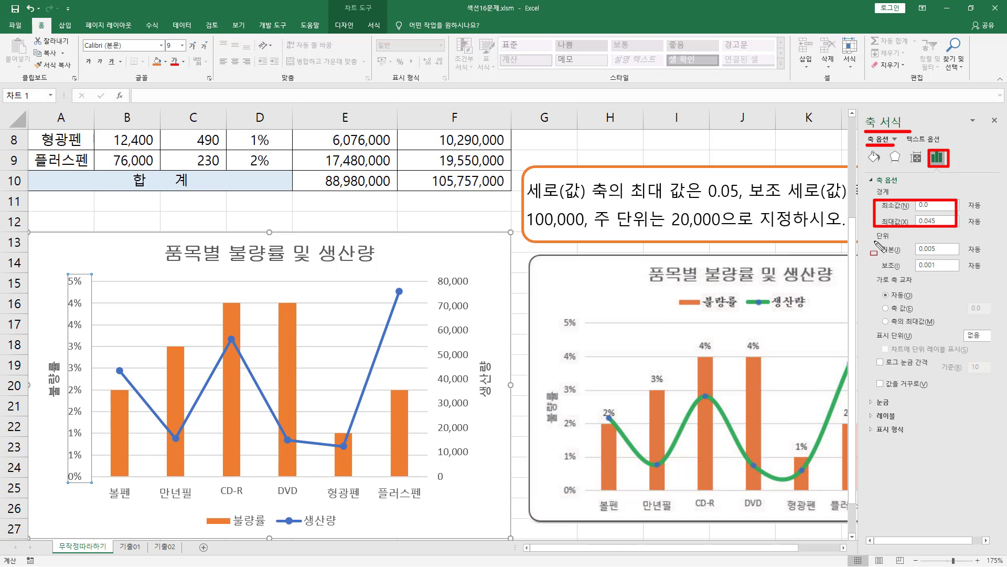
pyautogui.moveTo(875, 242)
pyautogui.mouseDown()
pyautogui.moveTo(900, 266)
pyautogui.moveTo(963, 273)
pyautogui.mouseUp()
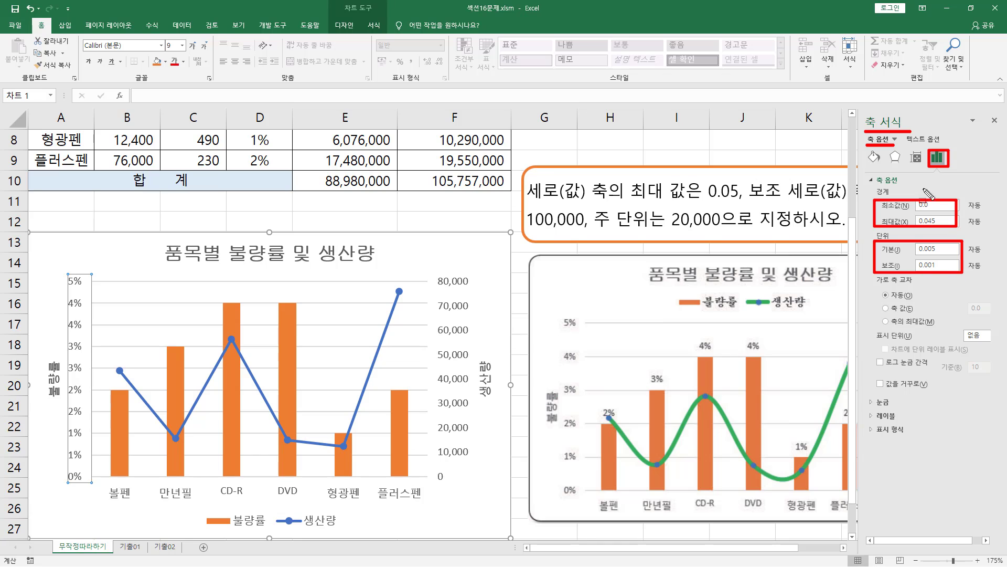
pyautogui.press('Escape')
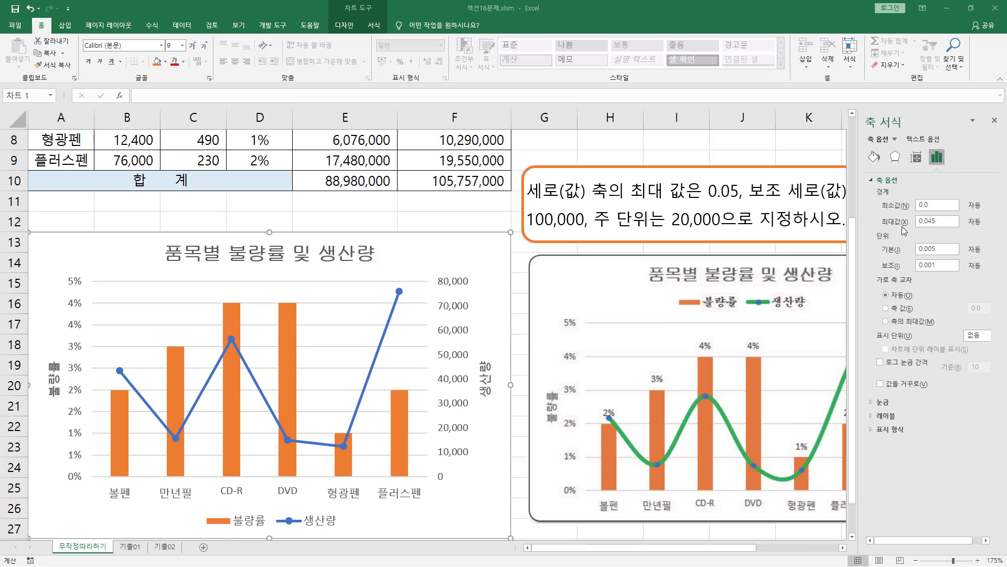
# Set the primary vertical axis maximum (최대값) to 0.05
pyautogui.click(945, 220)
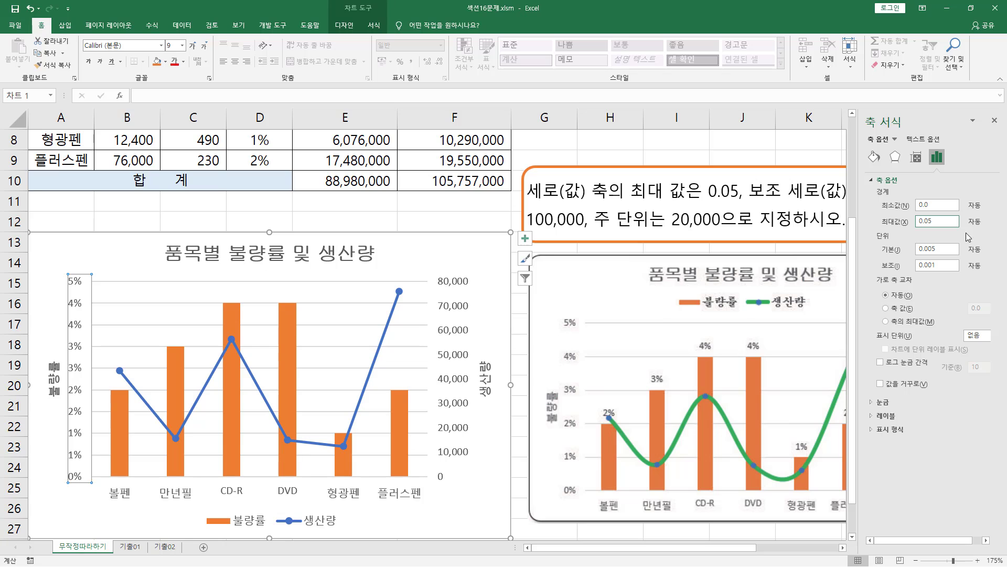
pyautogui.press('Return')
pyautogui.moveTo(63, 466); pyautogui.dragTo(89, 484)
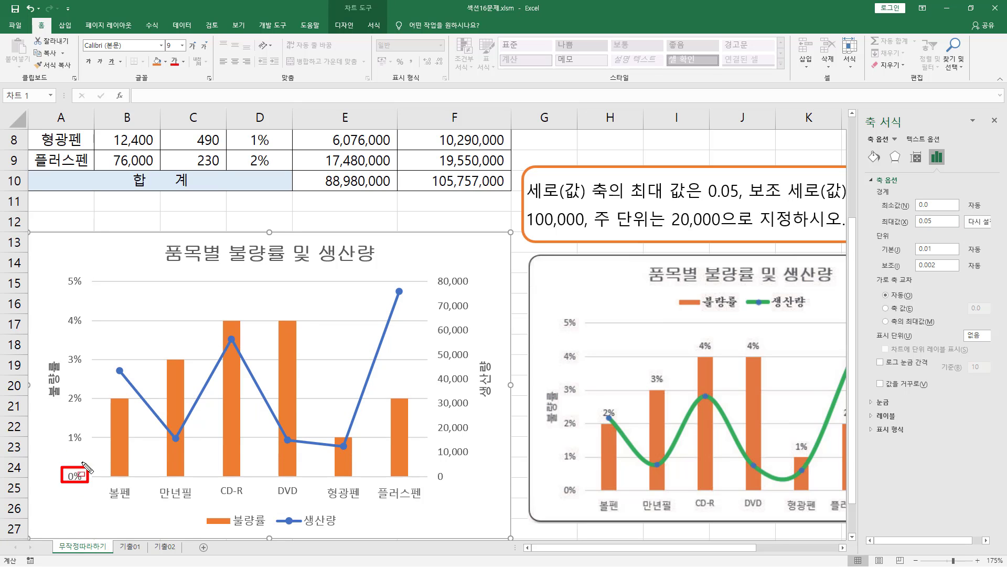
pyautogui.moveTo(63, 425); pyautogui.dragTo(92, 446)
pyautogui.moveTo(64, 402); pyautogui.dragTo(86, 404)
pyautogui.moveTo(61, 343); pyautogui.dragTo(94, 367)
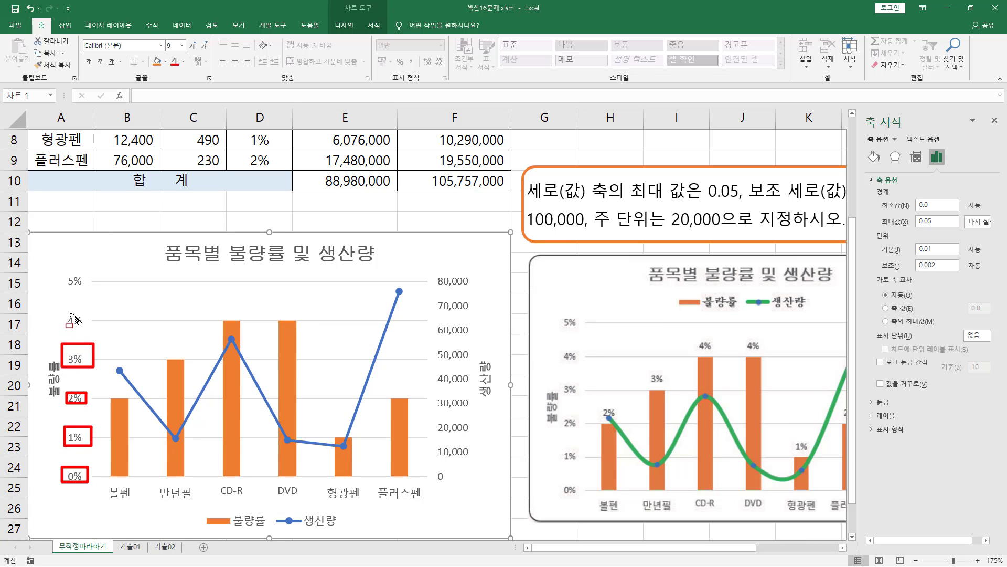
pyautogui.moveTo(69, 314); pyautogui.dragTo(84, 326)
pyautogui.moveTo(63, 268); pyautogui.dragTo(93, 289)
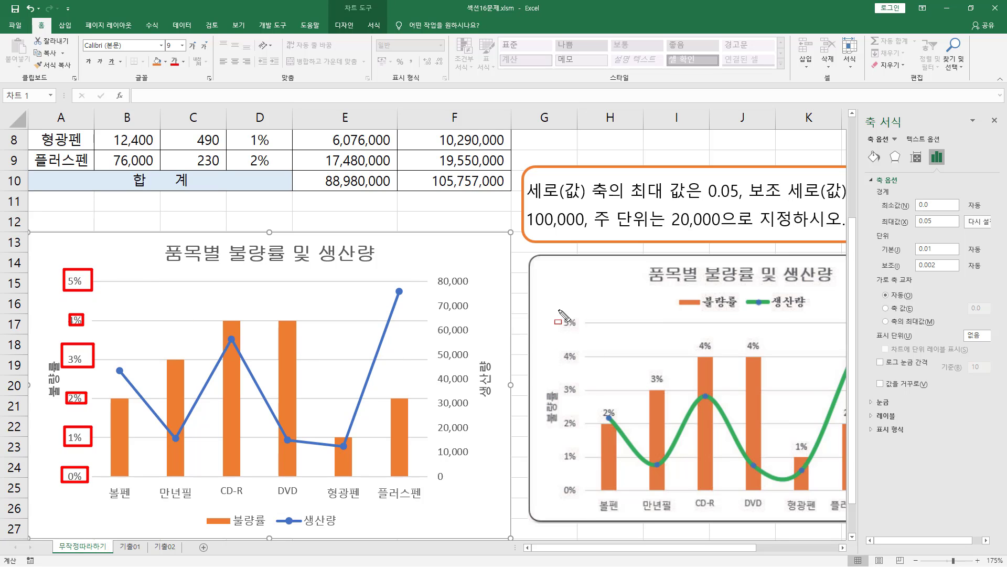
pyautogui.moveTo(558, 309)
pyautogui.mouseDown()
pyautogui.moveTo(591, 518)
pyautogui.moveTo(582, 507)
pyautogui.mouseUp()
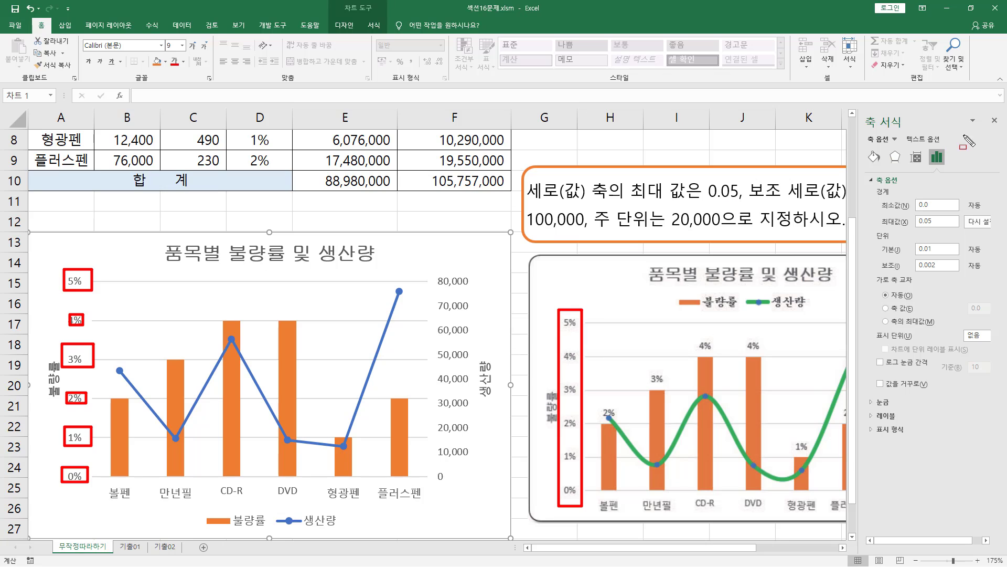
pyautogui.press('Escape')
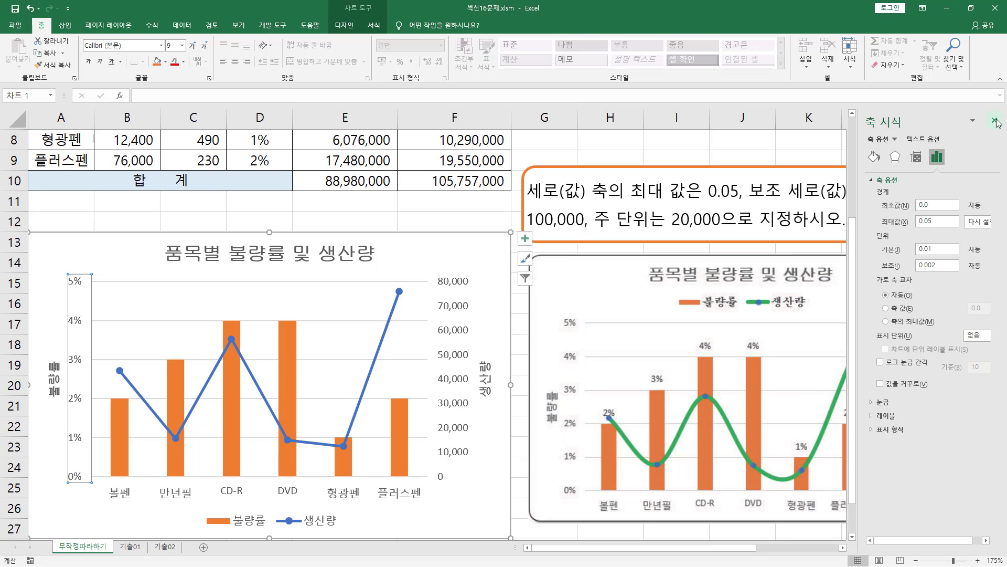
# Set the secondary vertical axis maximum (최대값) to 100000 and its major unit (기본) to 20000
pyautogui.click(996, 121)
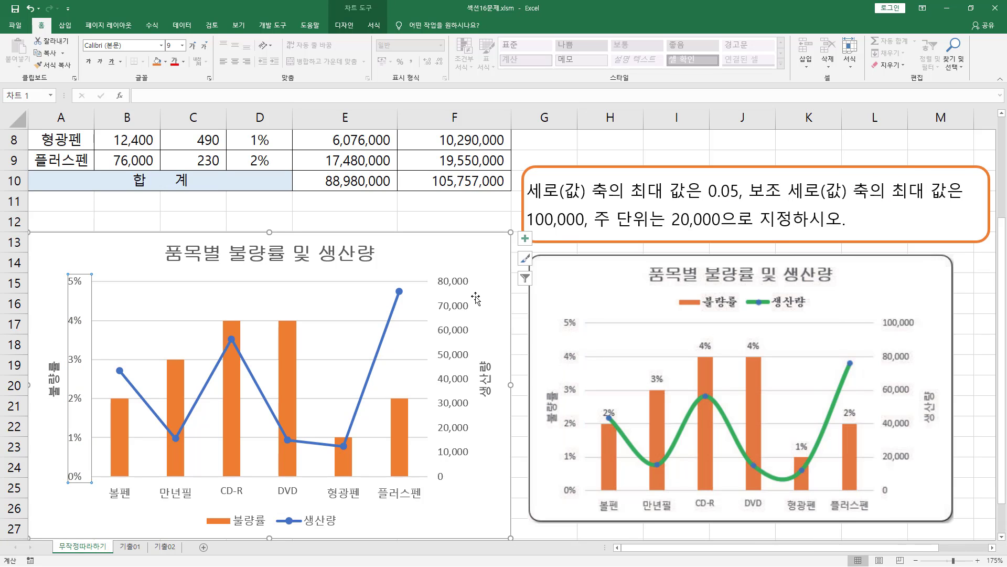
pyautogui.click(447, 287)
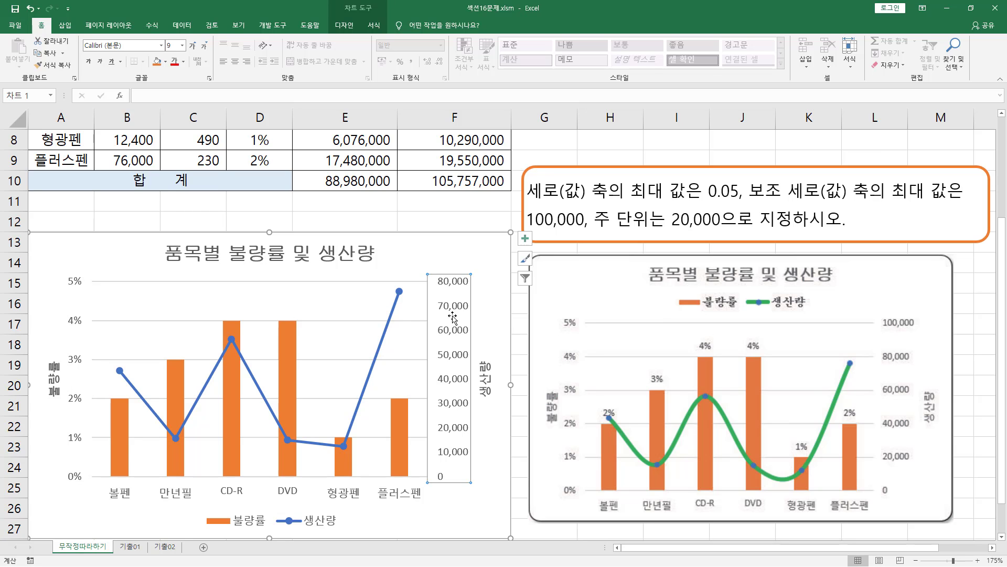
pyautogui.rightClick(447, 288)
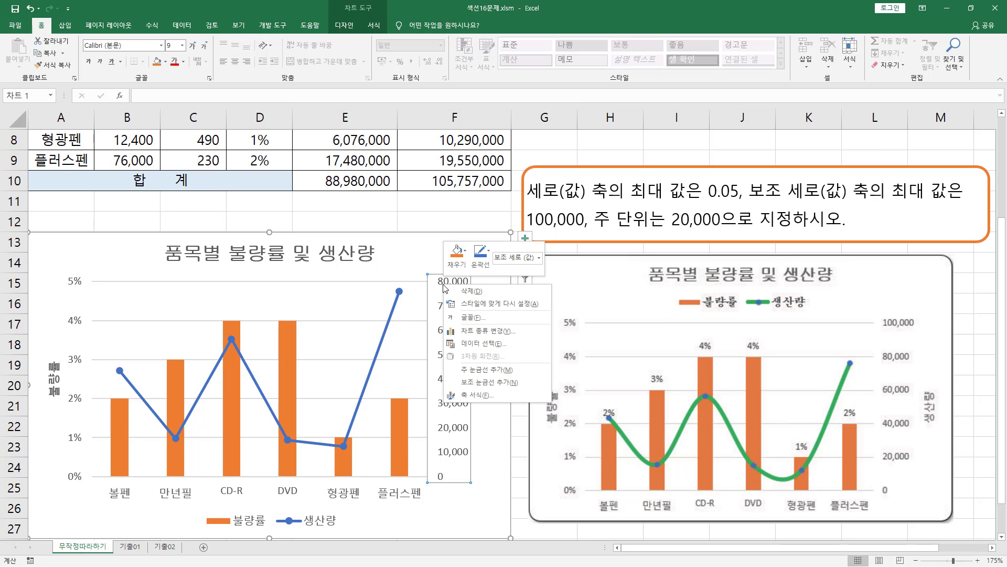
pyautogui.click(488, 395)
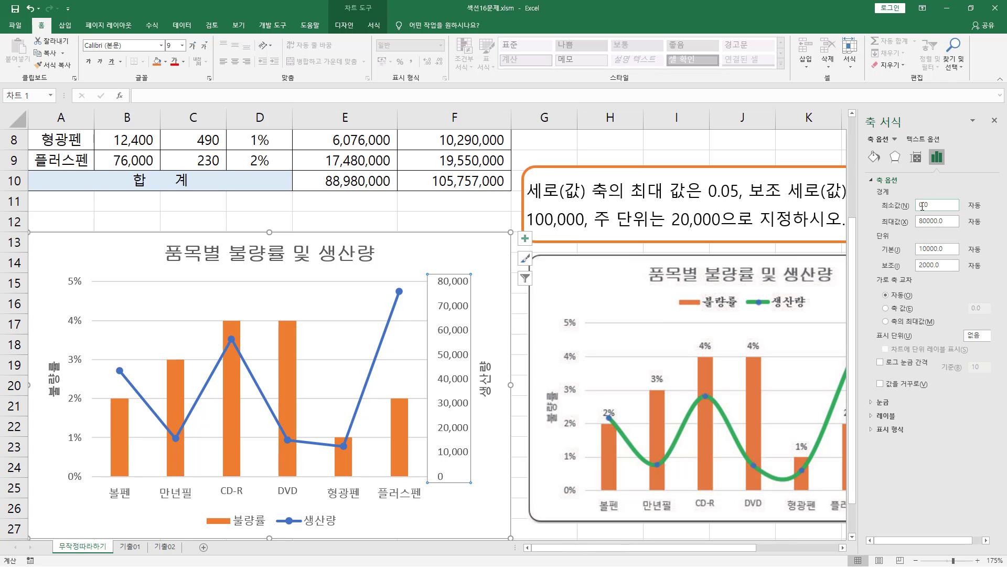
pyautogui.click(942, 221)
pyautogui.click(955, 249)
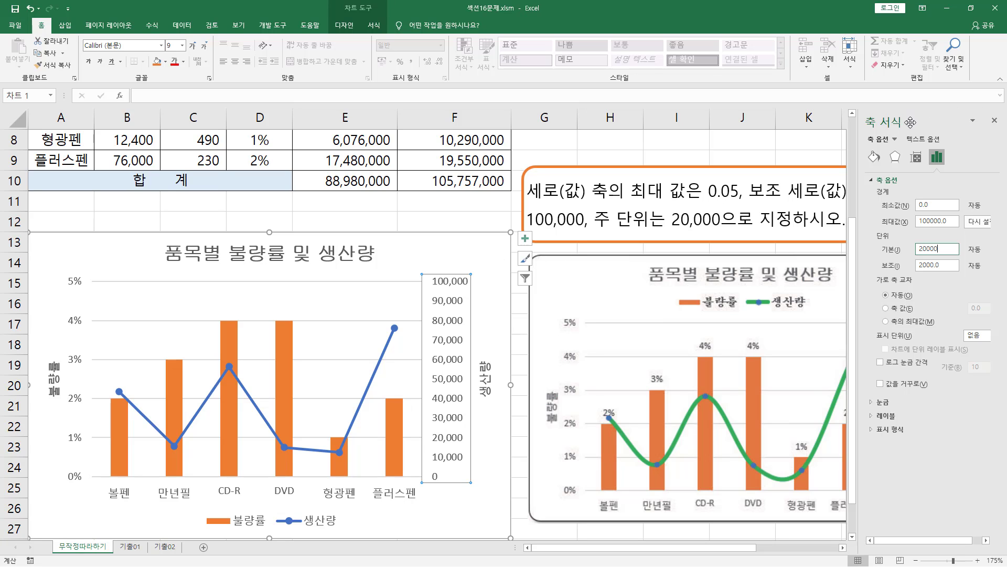
pyautogui.click(995, 121)
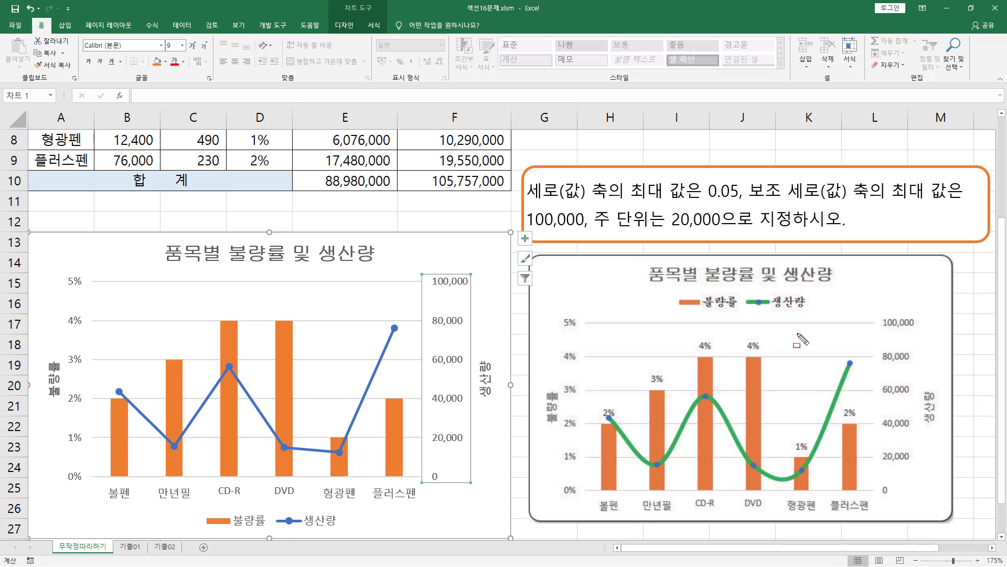
pyautogui.moveTo(420, 268)
pyautogui.mouseDown()
pyautogui.moveTo(430, 396)
pyautogui.moveTo(472, 508)
pyautogui.moveTo(471, 489)
pyautogui.mouseUp()
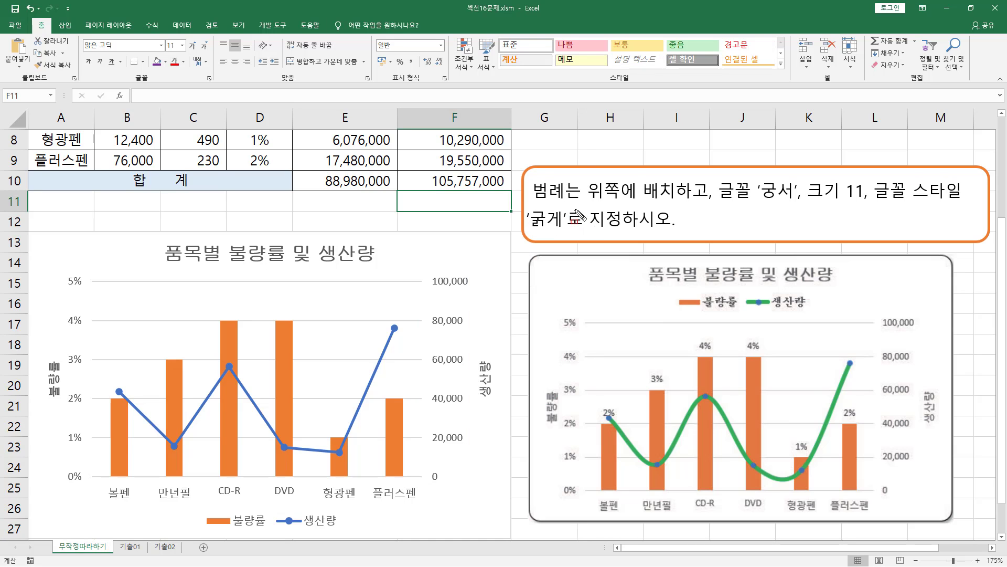
pyautogui.moveTo(531, 203)
pyautogui.mouseDown()
pyautogui.moveTo(577, 202)
pyautogui.moveTo(583, 181)
pyautogui.mouseUp()
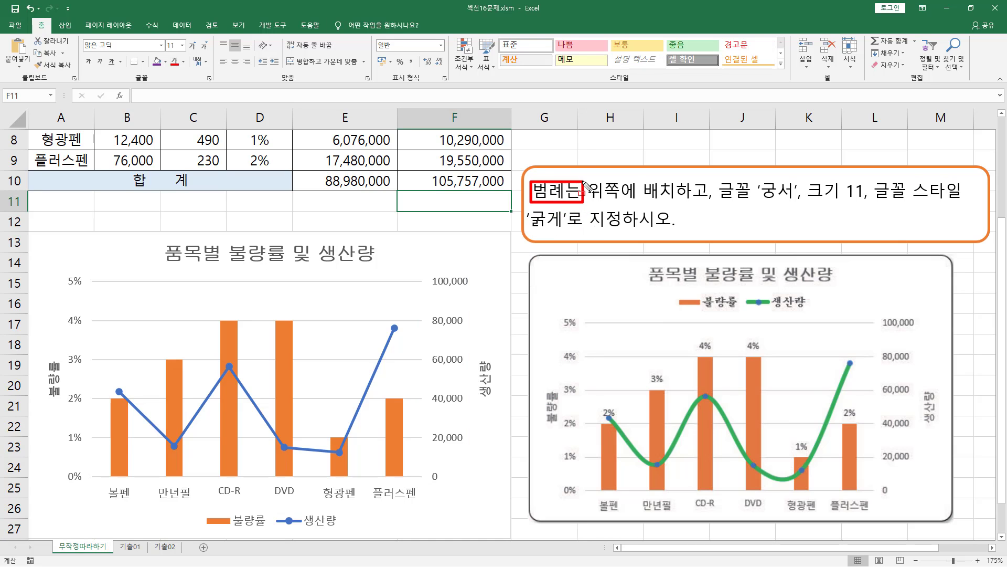
pyautogui.moveTo(191, 505)
pyautogui.mouseDown()
pyautogui.moveTo(216, 530)
pyautogui.moveTo(354, 546)
pyautogui.moveTo(353, 535)
pyautogui.mouseUp()
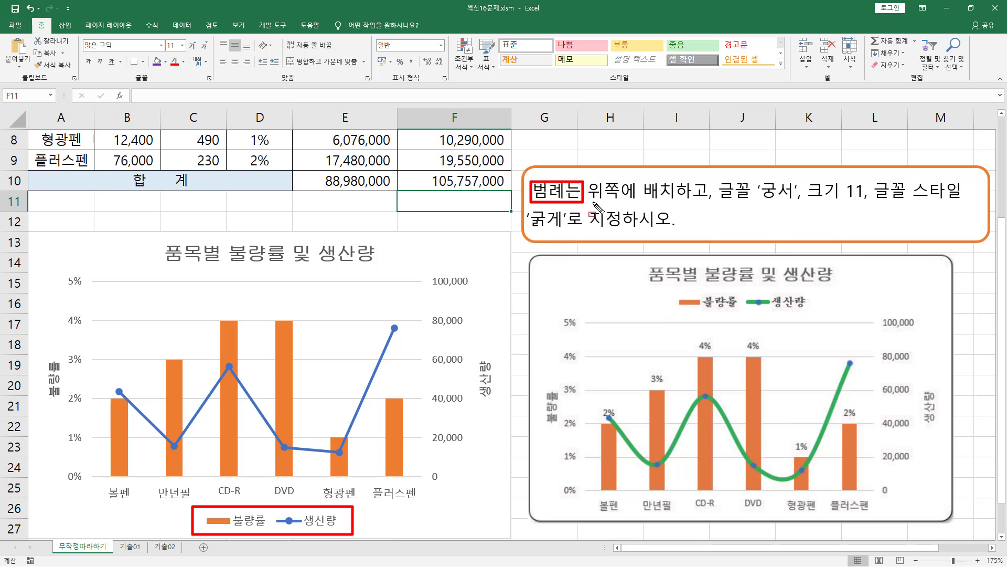
pyautogui.moveTo(585, 201); pyautogui.dragTo(980, 205)
pyautogui.moveTo(530, 231); pyautogui.dragTo(573, 232)
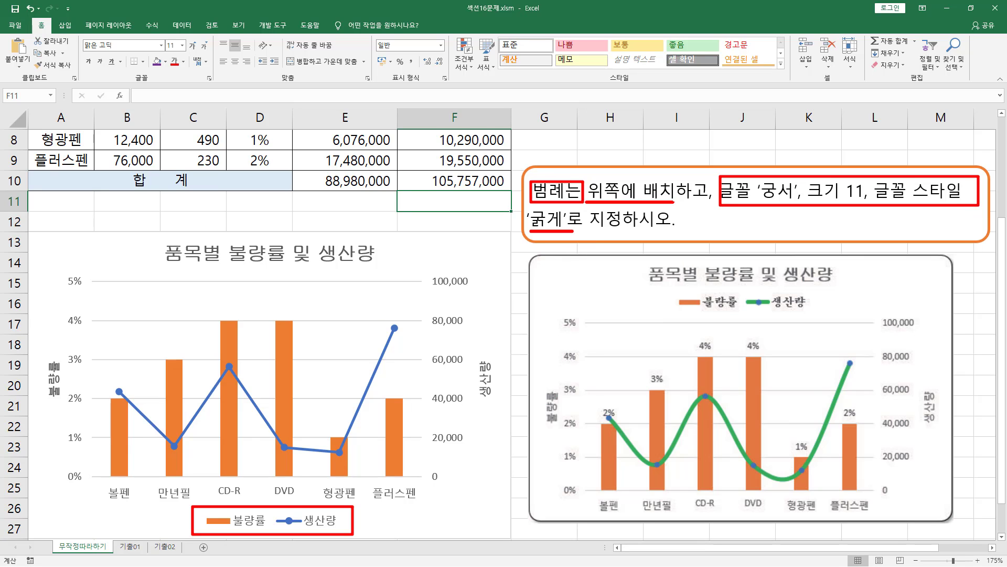
pyautogui.press('Escape')
# Set the chart legend's position to 위쪽 in the legend formatting options (범례 서식), then close them
pyautogui.click(312, 520)
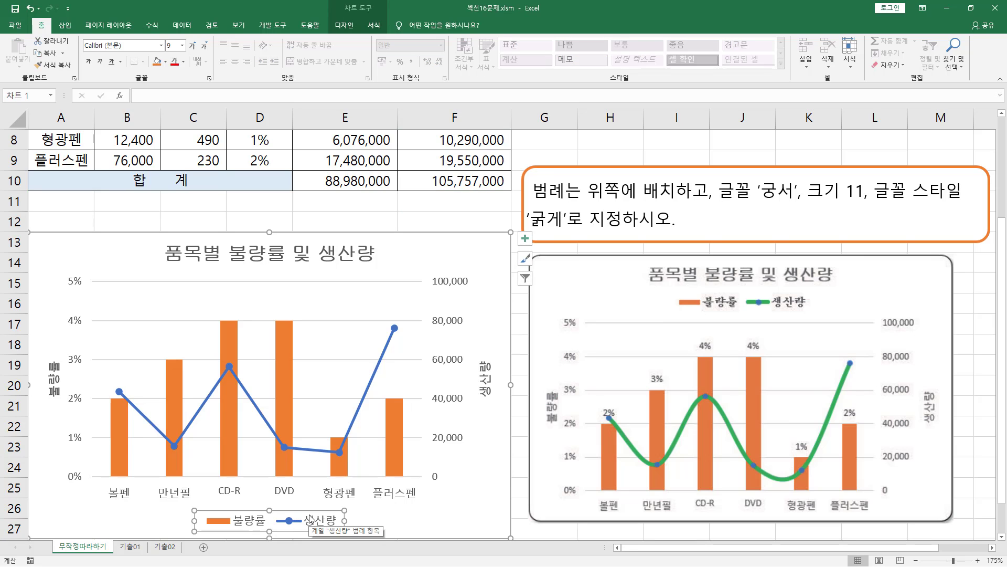
pyautogui.rightClick(311, 520)
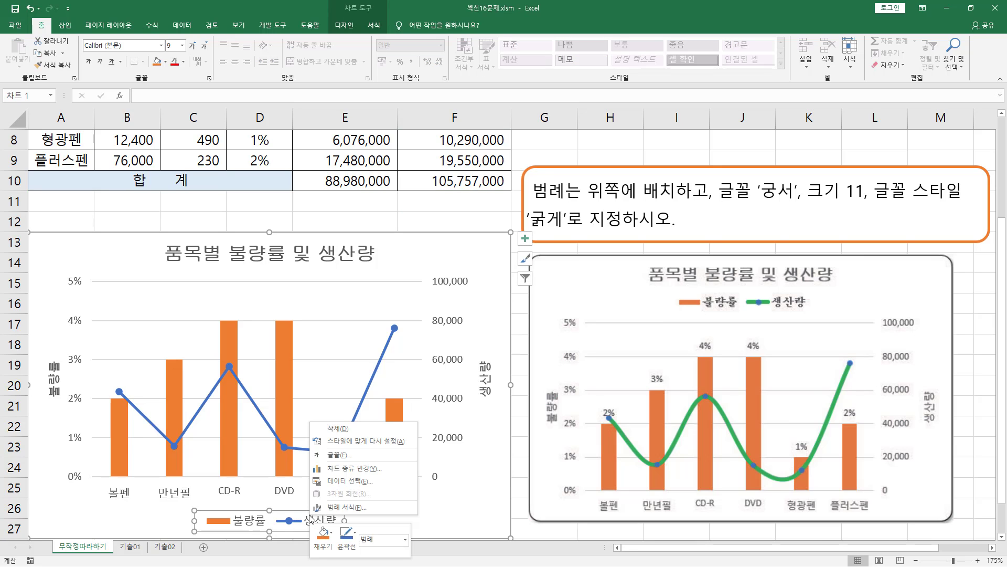
pyautogui.click(344, 508)
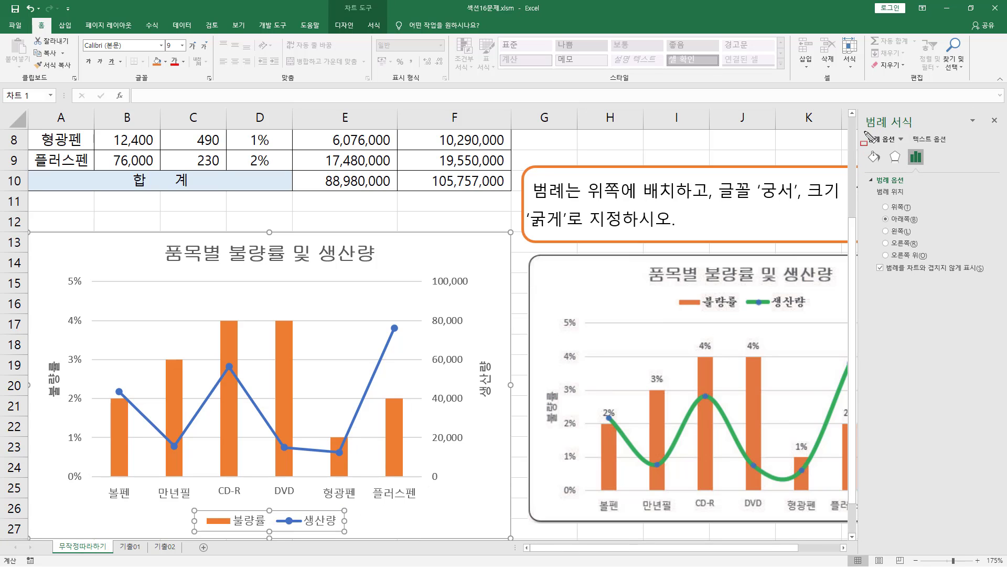
pyautogui.moveTo(866, 130); pyautogui.dragTo(922, 130)
pyautogui.moveTo(875, 188); pyautogui.dragTo(917, 199)
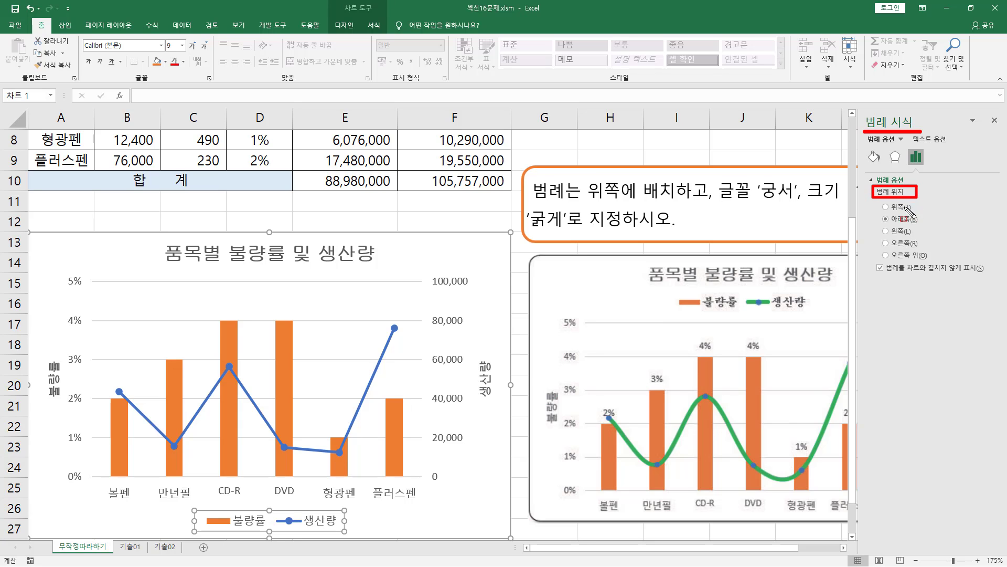
pyautogui.press('Escape')
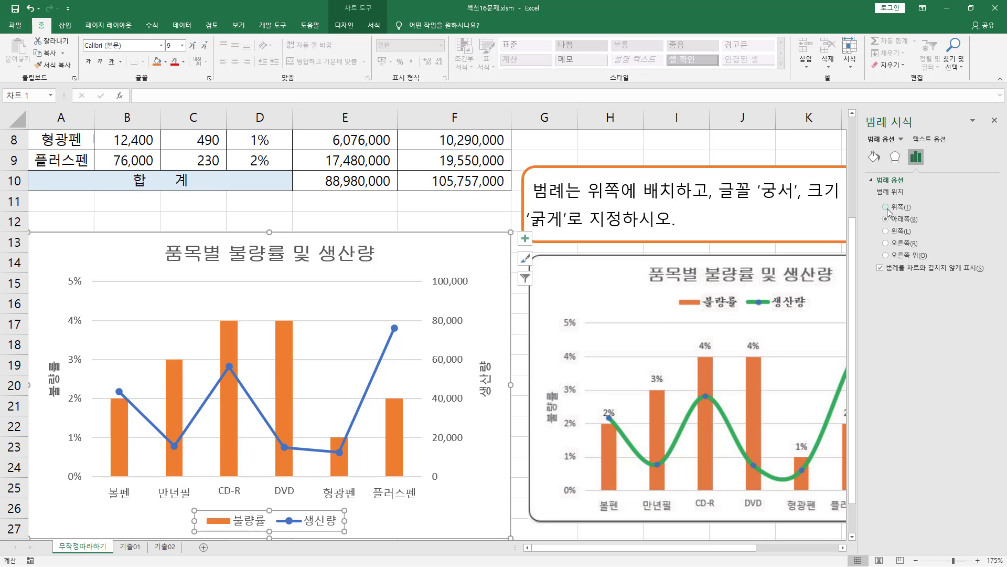
pyautogui.click(886, 207)
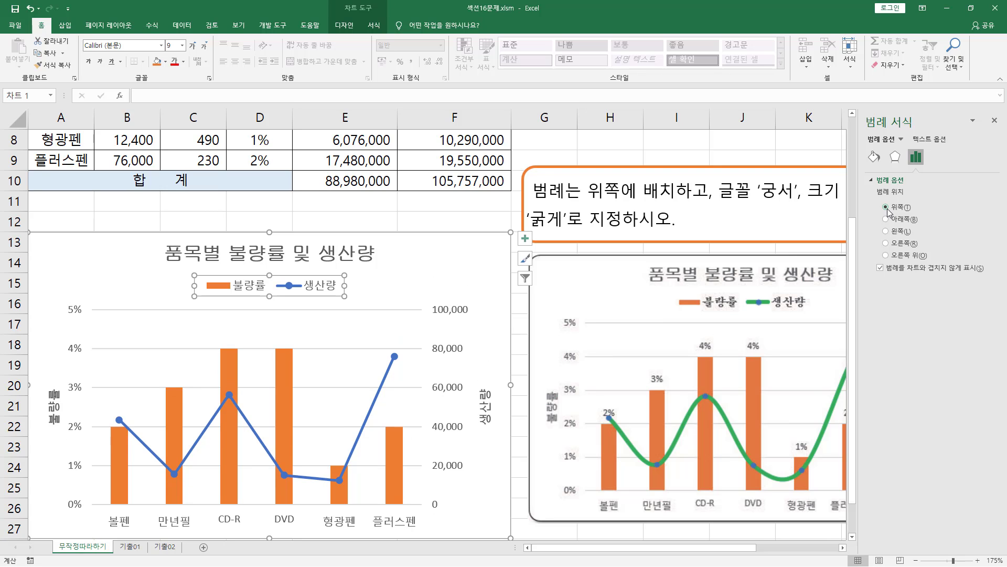
pyautogui.click(994, 124)
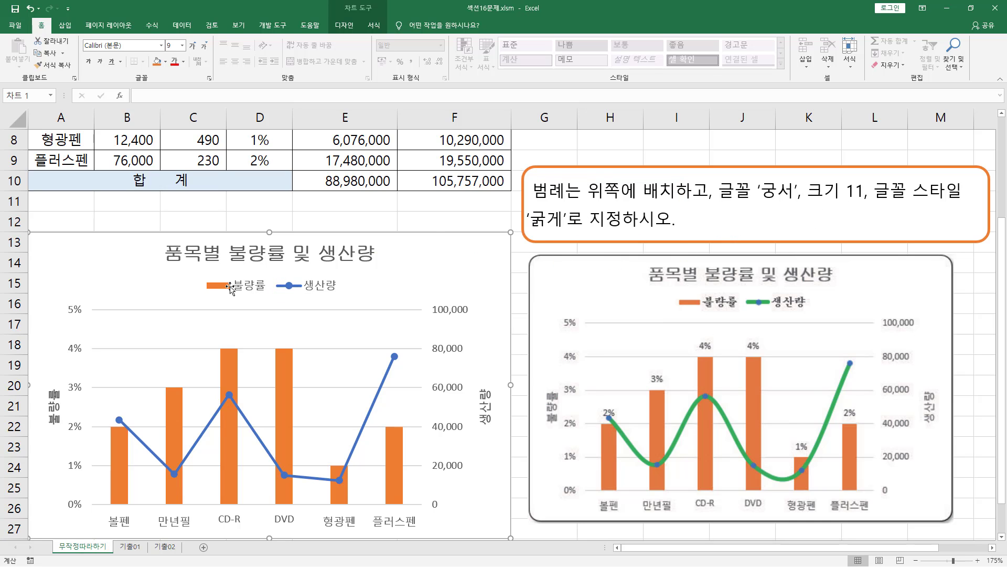
# Format the chart legend's text with the 궁서 font, size 11, in bold
pyautogui.click(230, 288)
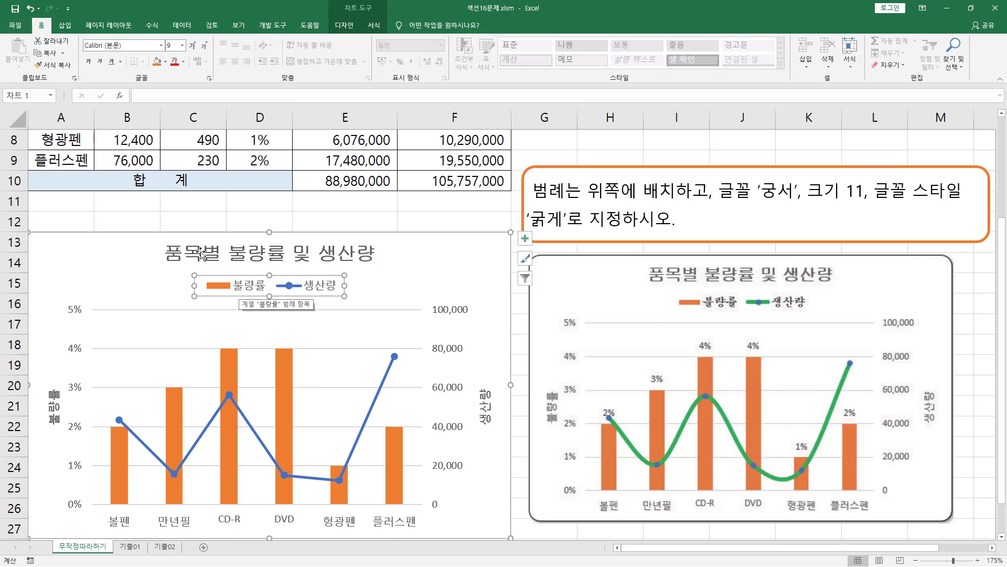
pyautogui.click(162, 46)
pyautogui.scroll(-20, 176, 243)
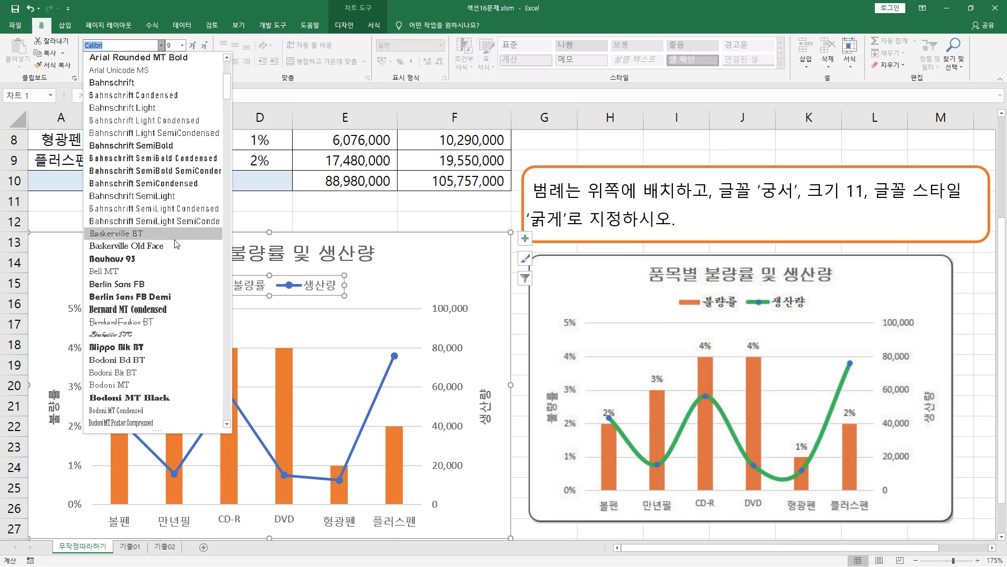
pyautogui.scroll(-20, 175, 245)
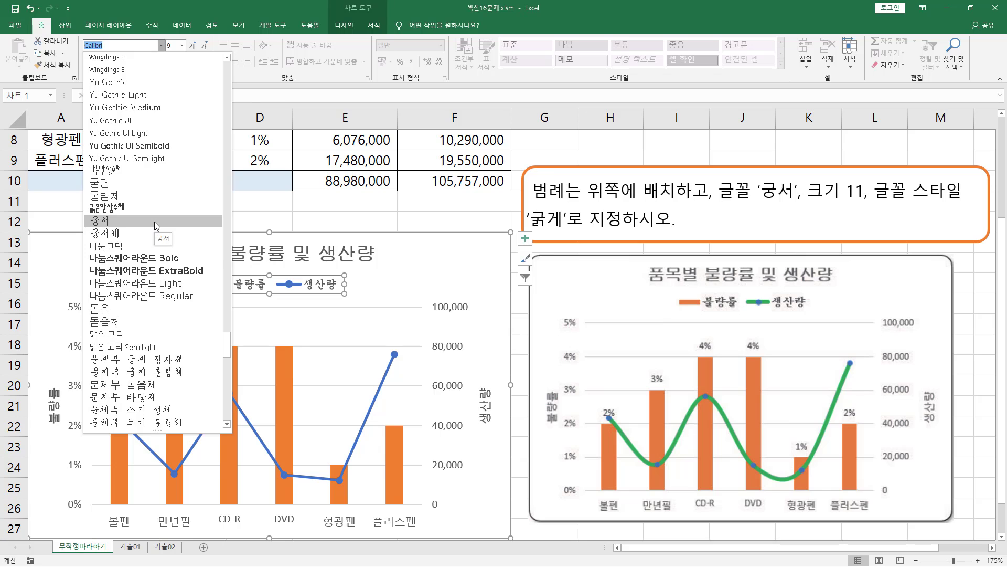
pyautogui.click(154, 221)
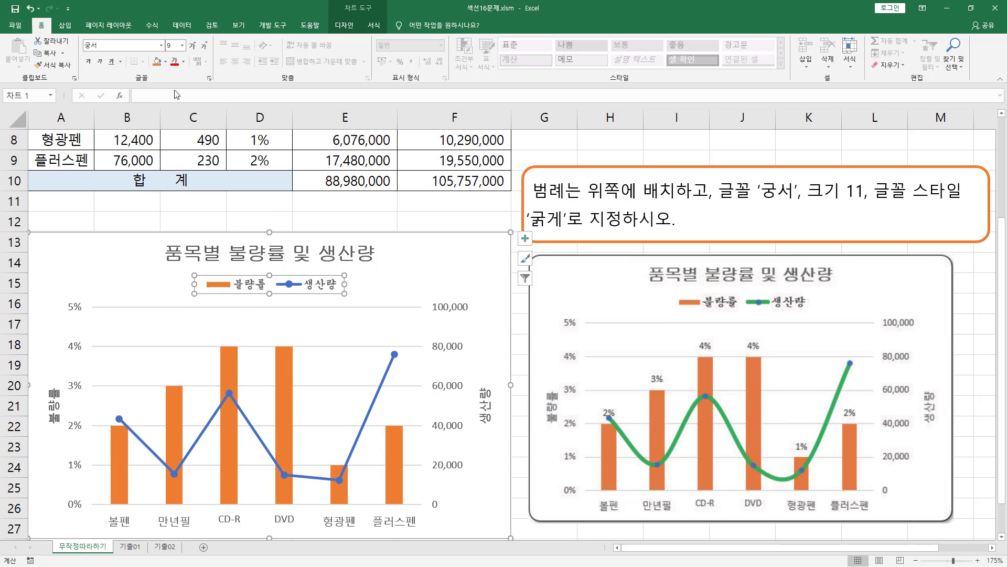
pyautogui.click(183, 45)
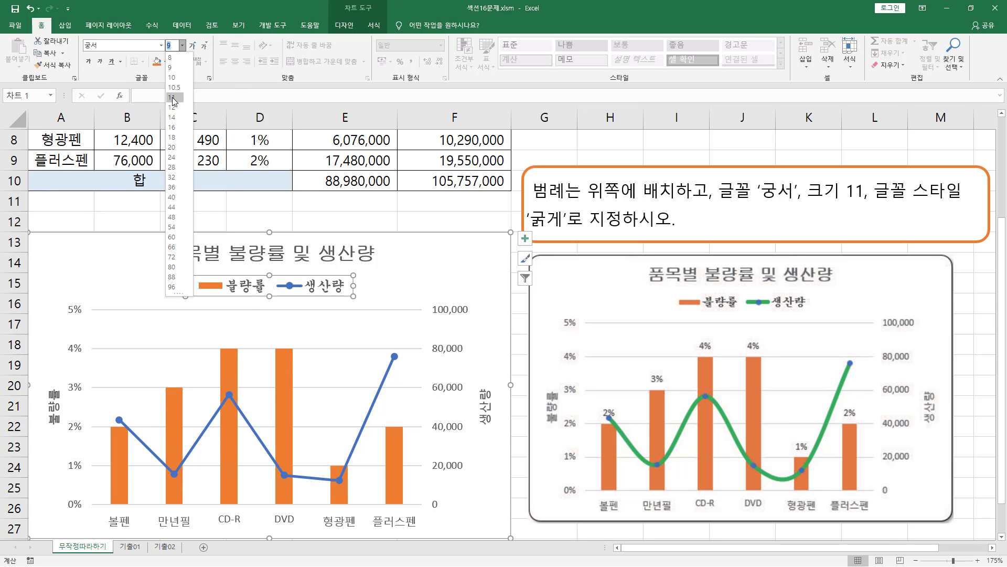
pyautogui.click(174, 97)
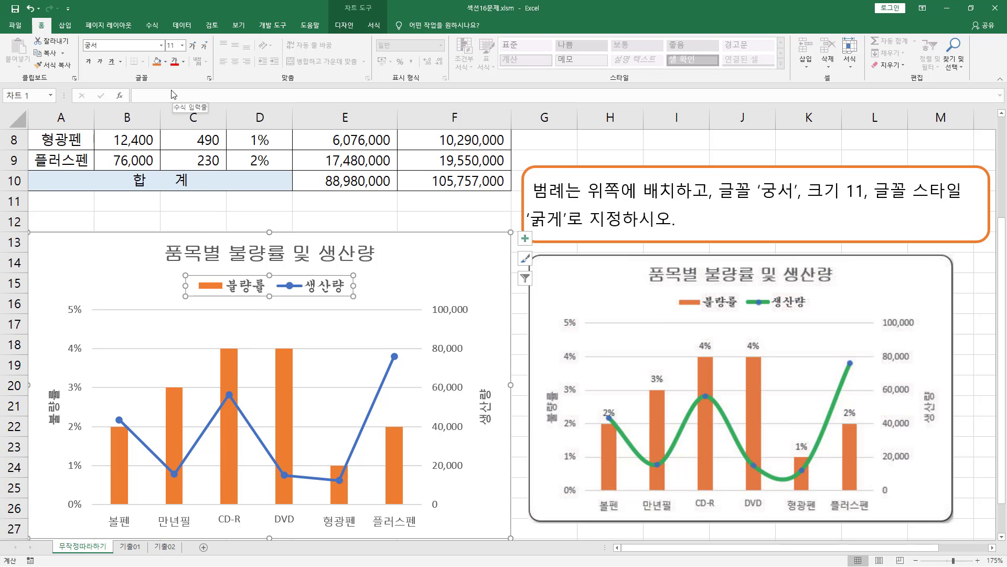
pyautogui.click(88, 63)
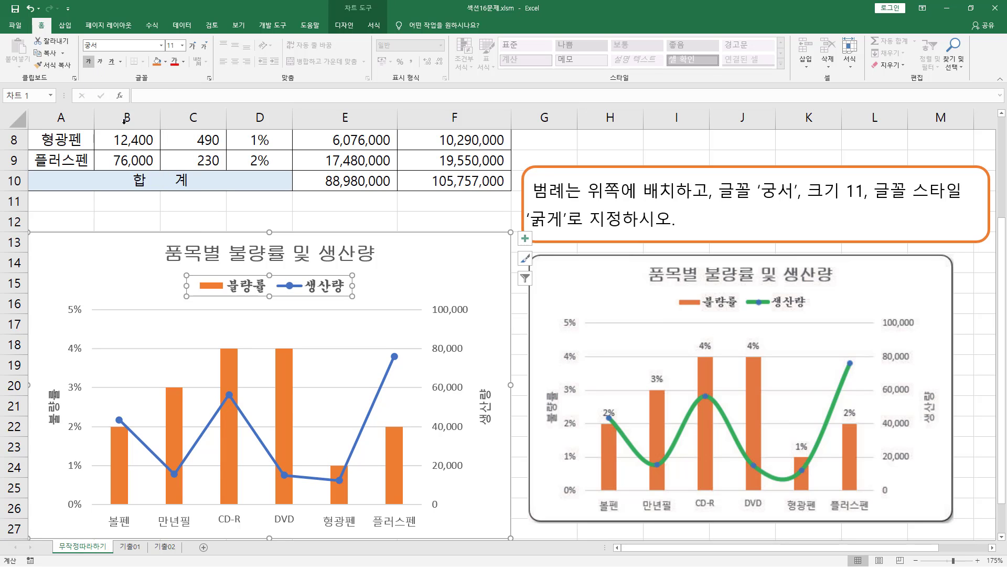
pyautogui.moveTo(80, 39); pyautogui.dragTo(107, 50)
pyautogui.moveTo(167, 36); pyautogui.dragTo(183, 48)
pyautogui.moveTo(82, 53); pyautogui.dragTo(96, 68)
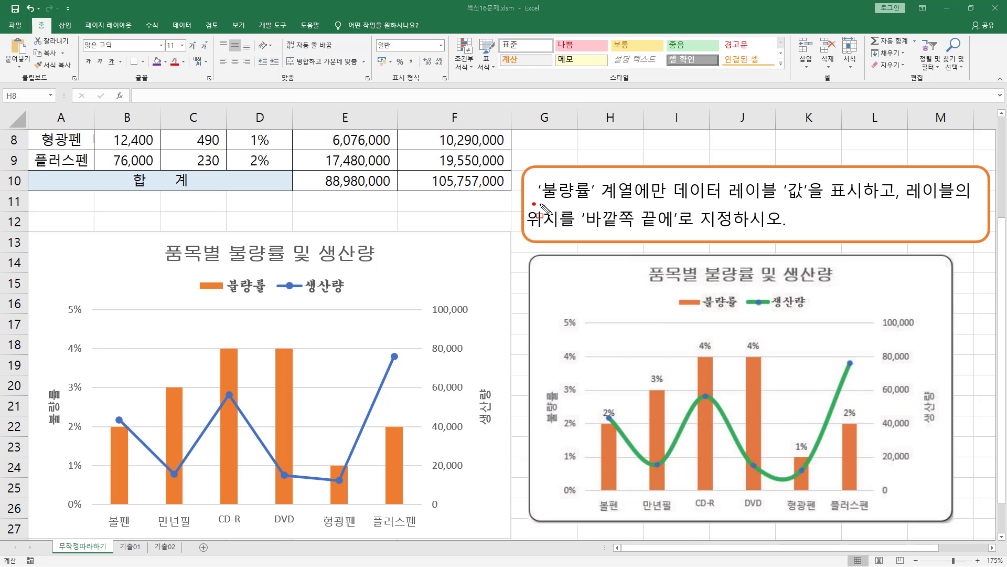
pyautogui.moveTo(541, 204)
pyautogui.mouseDown()
pyautogui.moveTo(534, 192)
pyautogui.moveTo(598, 181)
pyautogui.moveTo(604, 206)
pyautogui.moveTo(669, 207)
pyautogui.mouseUp()
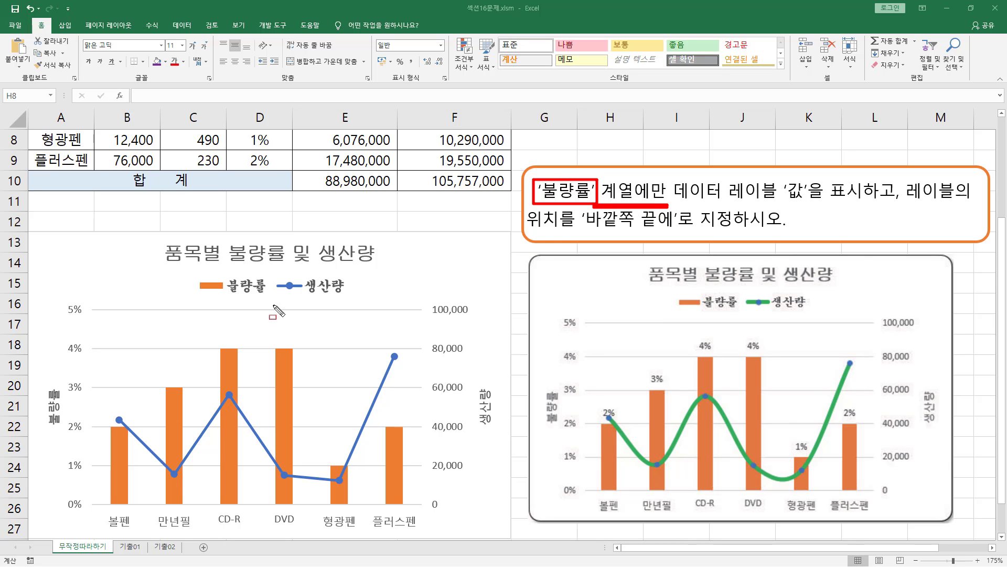
pyautogui.moveTo(209, 276)
pyautogui.mouseDown()
pyautogui.moveTo(194, 296)
pyautogui.moveTo(225, 275)
pyautogui.mouseUp()
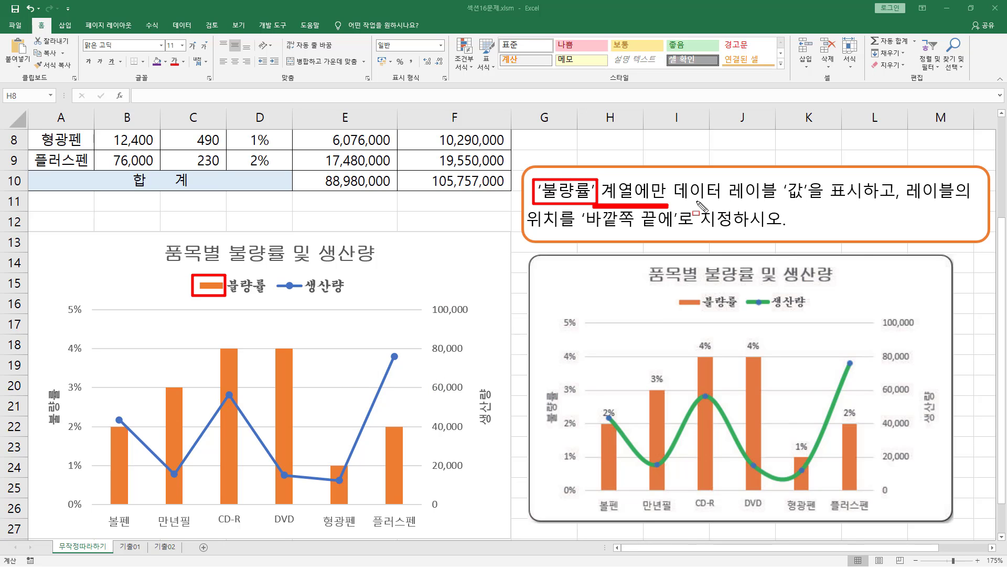
pyautogui.moveTo(787, 182)
pyautogui.mouseDown()
pyautogui.moveTo(802, 212)
pyautogui.moveTo(869, 181)
pyautogui.moveTo(866, 205)
pyautogui.mouseUp()
pyautogui.moveTo(685, 199); pyautogui.dragTo(786, 201)
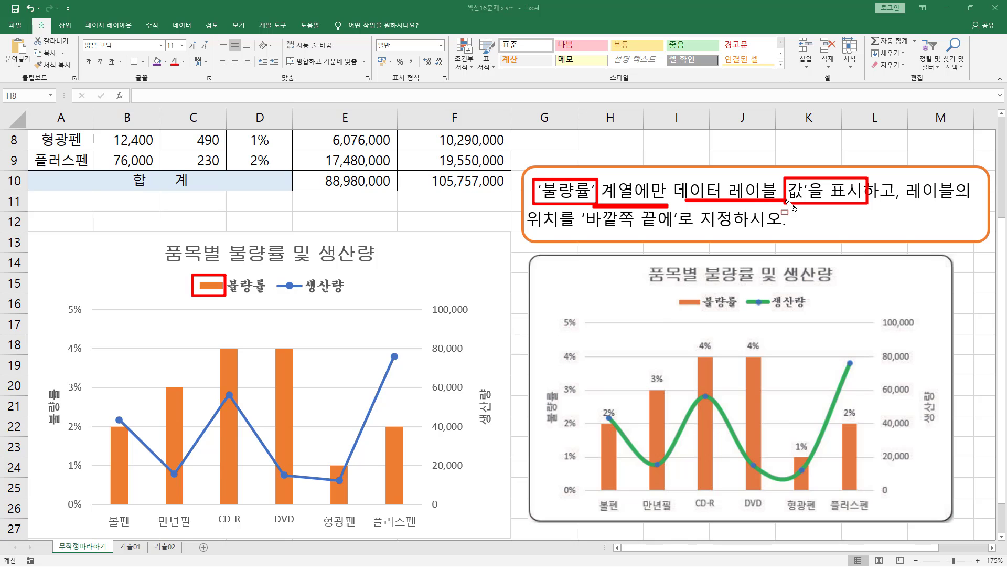
pyautogui.moveTo(596, 415)
pyautogui.mouseDown()
pyautogui.moveTo(609, 403)
pyautogui.moveTo(613, 431)
pyautogui.mouseUp()
pyautogui.moveTo(644, 380)
pyautogui.mouseDown()
pyautogui.moveTo(651, 373)
pyautogui.moveTo(646, 389)
pyautogui.mouseUp()
pyautogui.moveTo(689, 339); pyautogui.dragTo(775, 359)
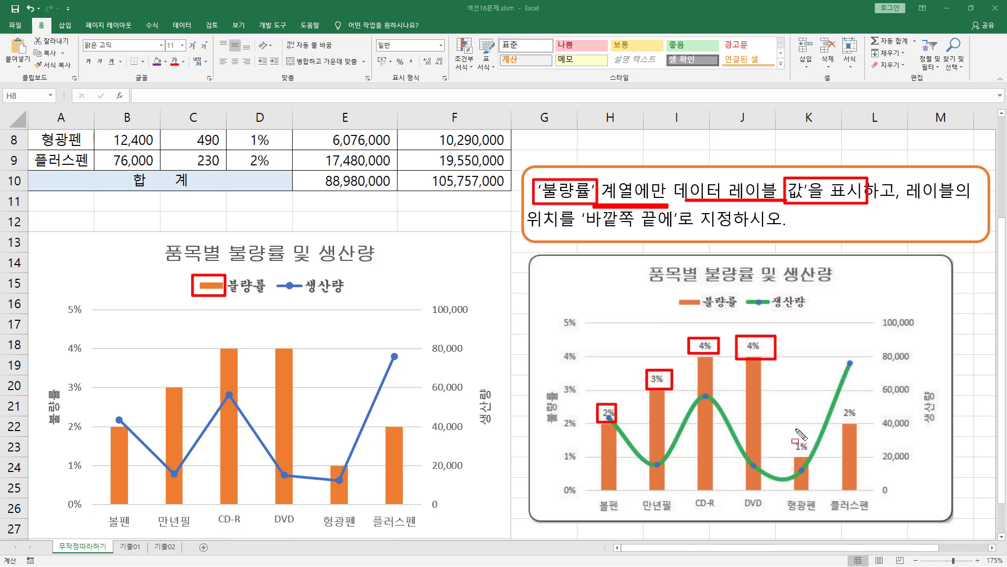
pyautogui.moveTo(795, 442); pyautogui.dragTo(813, 455)
pyautogui.moveTo(834, 403); pyautogui.dragTo(867, 425)
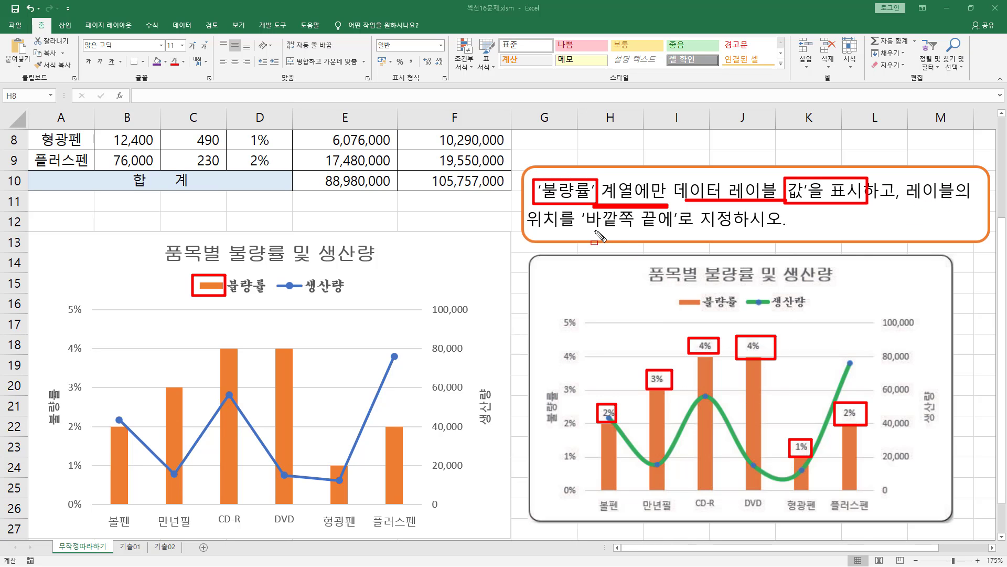
pyautogui.moveTo(586, 230); pyautogui.dragTo(666, 230)
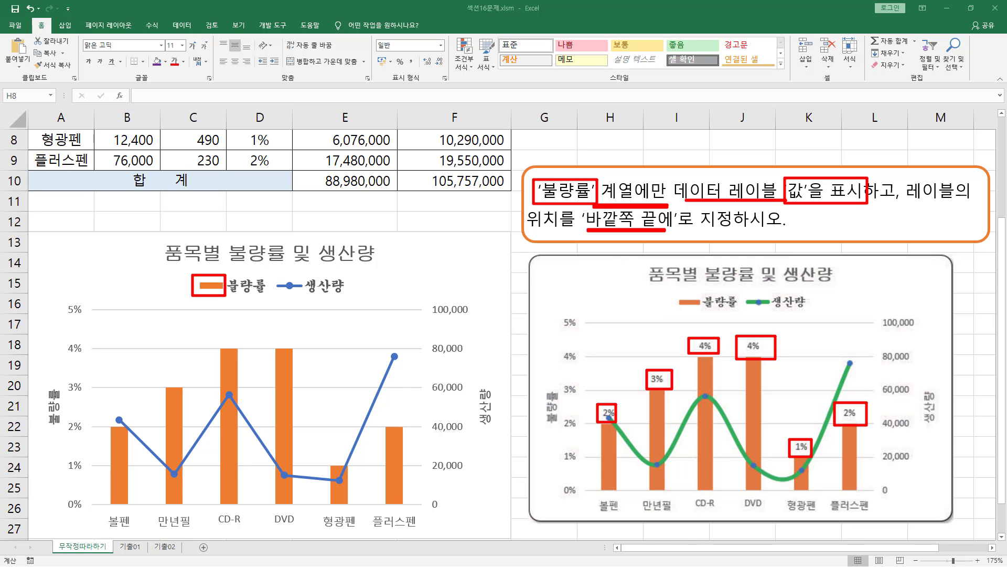
pyautogui.press('Escape')
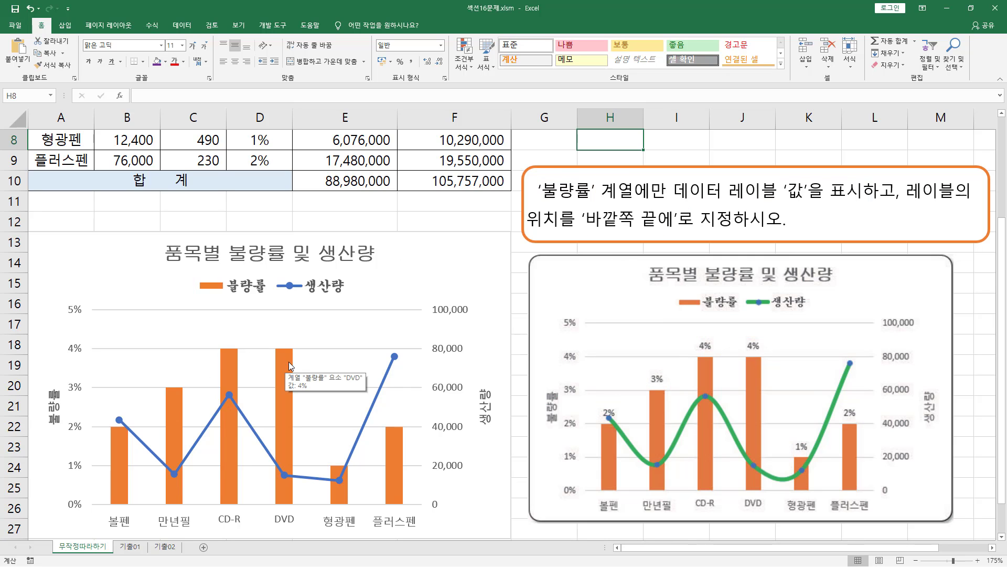
# Add data labels to the chart's 불량률 column series only
pyautogui.click(282, 357)
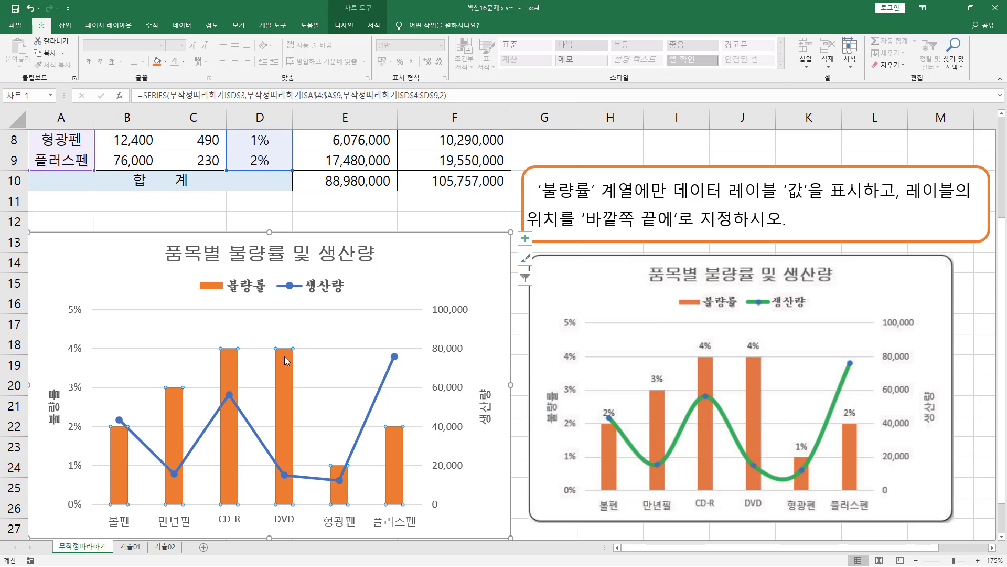
pyautogui.rightClick(286, 361)
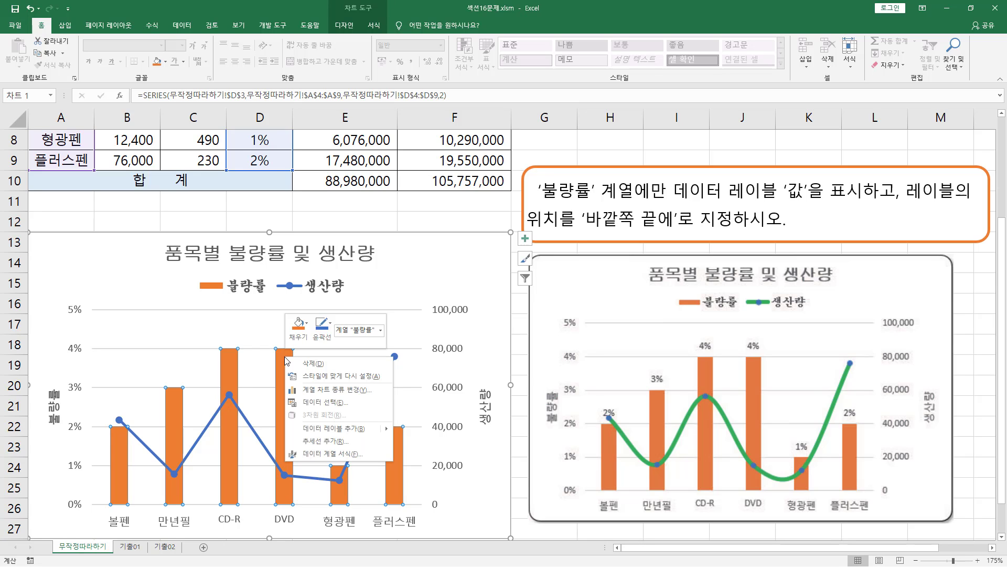
pyautogui.click(341, 429)
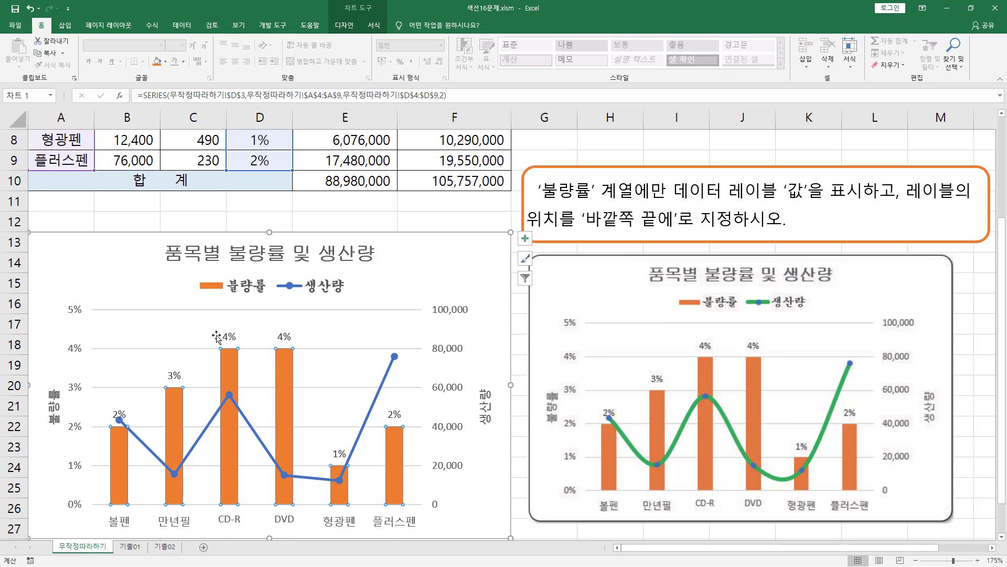
# Look up the data label (데이터 레이블) options among the chart elements for the 불량률 series
pyautogui.click(352, 29)
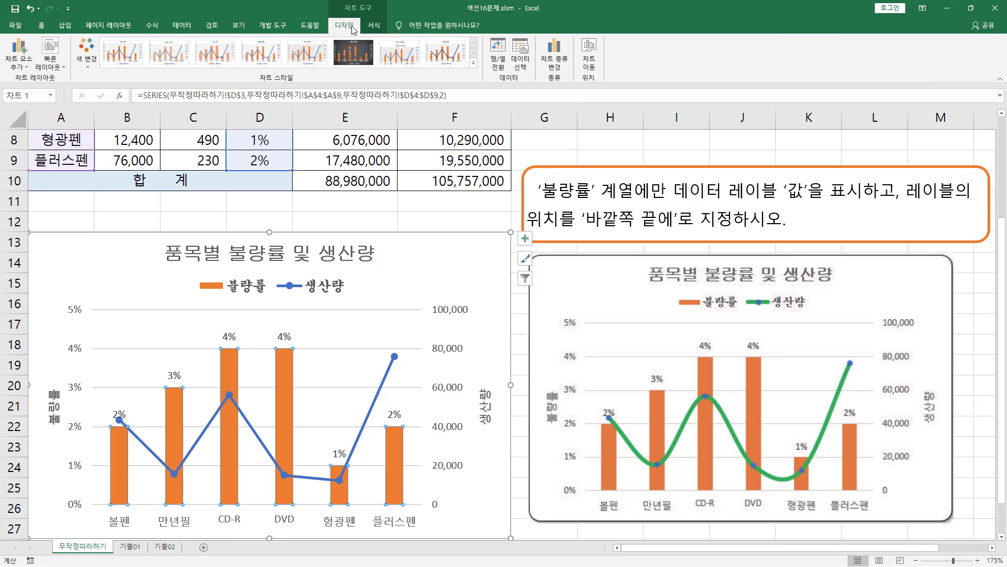
pyautogui.click(21, 66)
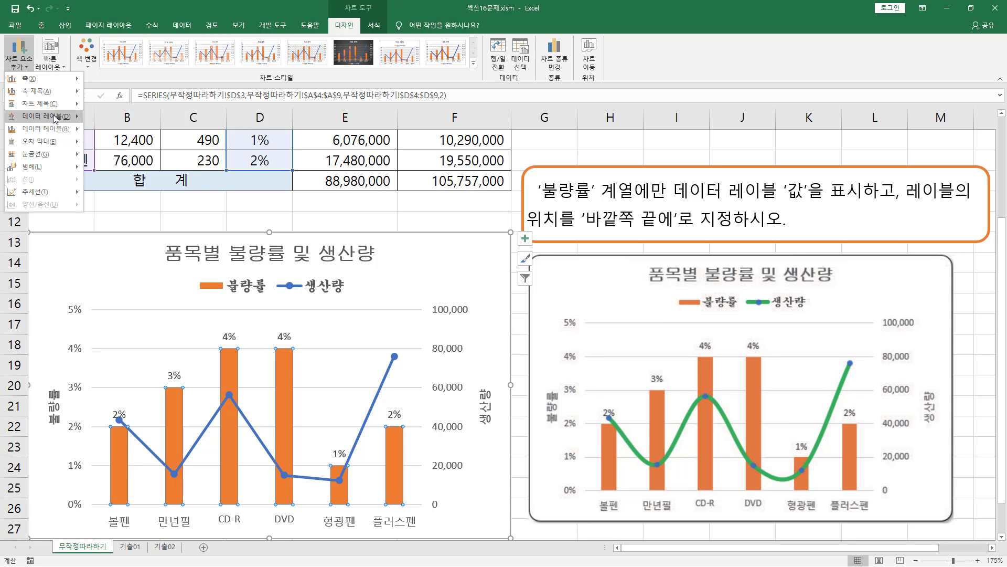
pyautogui.moveTo(55, 118)
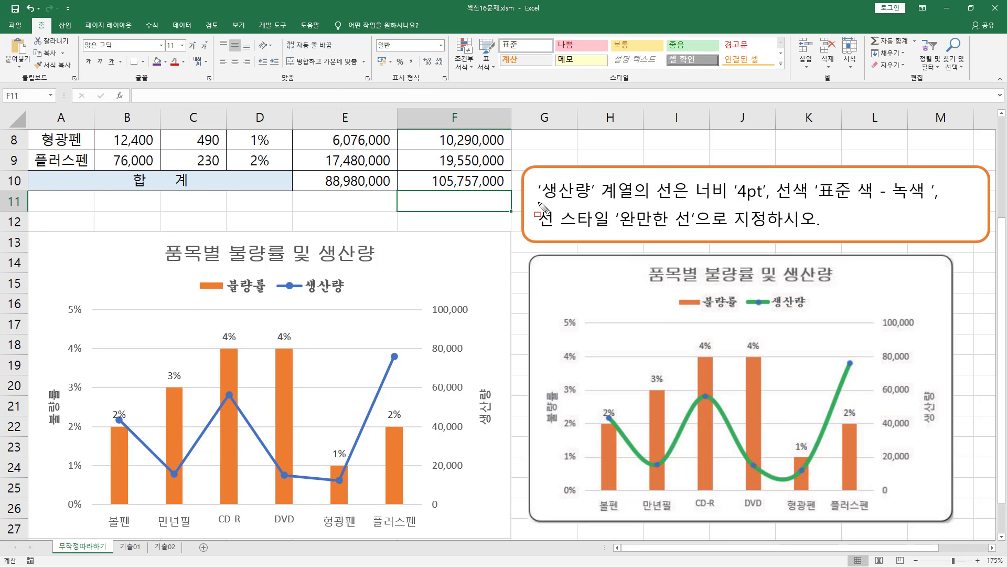
pyautogui.moveTo(539, 202); pyautogui.dragTo(638, 203)
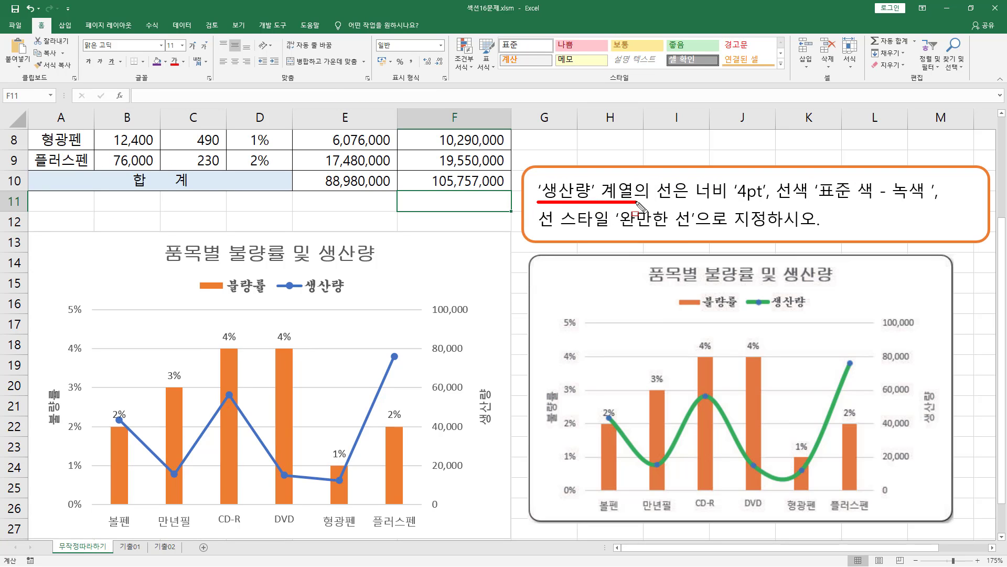
pyautogui.moveTo(655, 175)
pyautogui.mouseDown()
pyautogui.moveTo(765, 201)
pyautogui.moveTo(931, 205)
pyautogui.mouseUp()
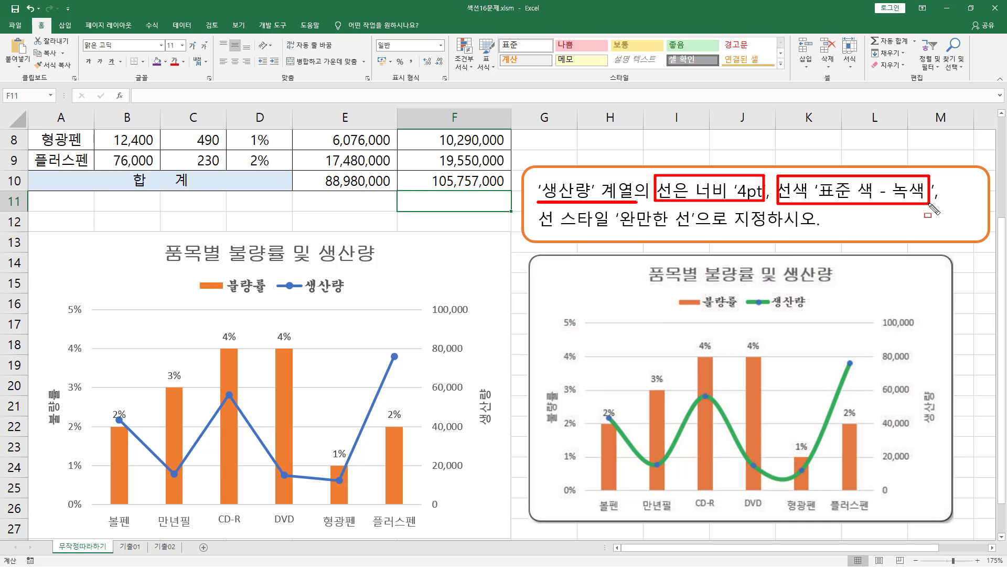
pyautogui.moveTo(530, 231)
pyautogui.mouseDown()
pyautogui.moveTo(703, 236)
pyautogui.moveTo(693, 210)
pyautogui.mouseUp()
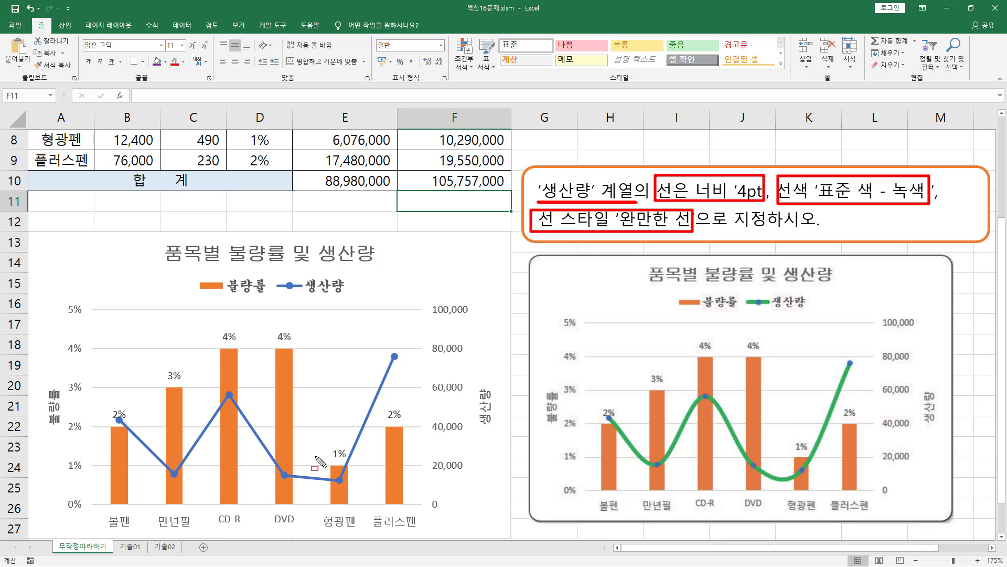
pyautogui.press('Escape')
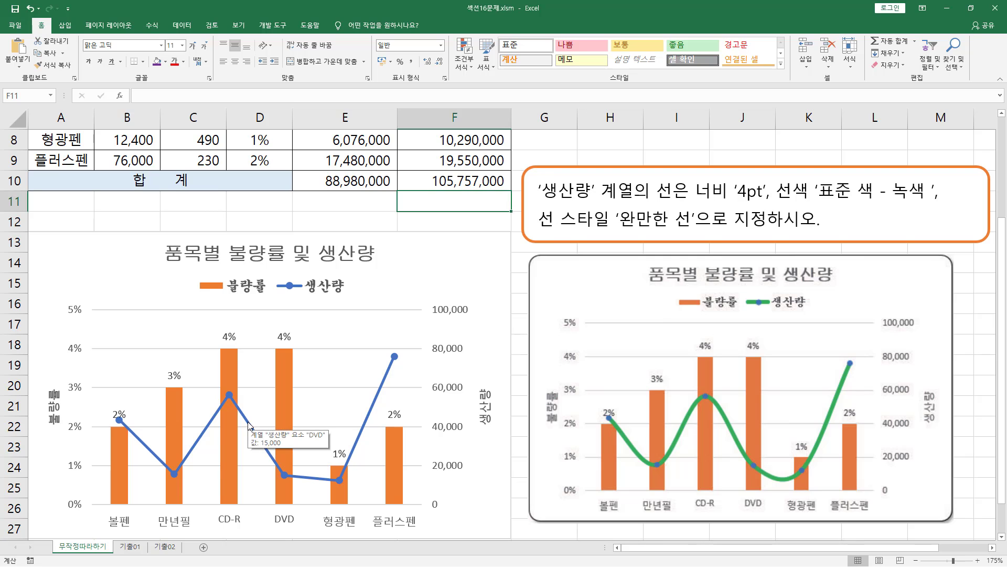
# Format the chart's 생산량 series line as a solid line (실선) in the standard green color
pyautogui.click(249, 425)
pyautogui.rightClick(250, 426)
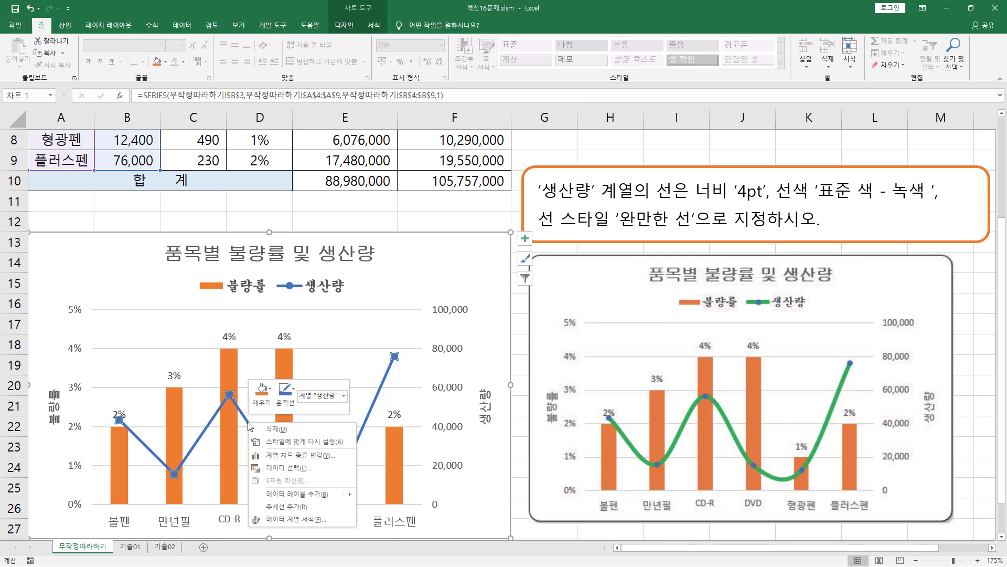
pyautogui.click(317, 519)
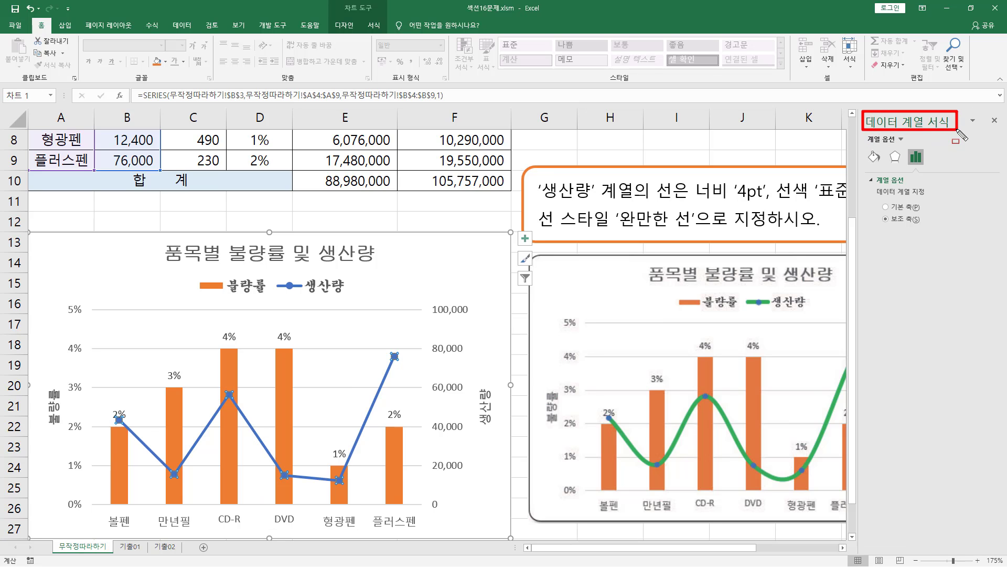
pyautogui.click(875, 158)
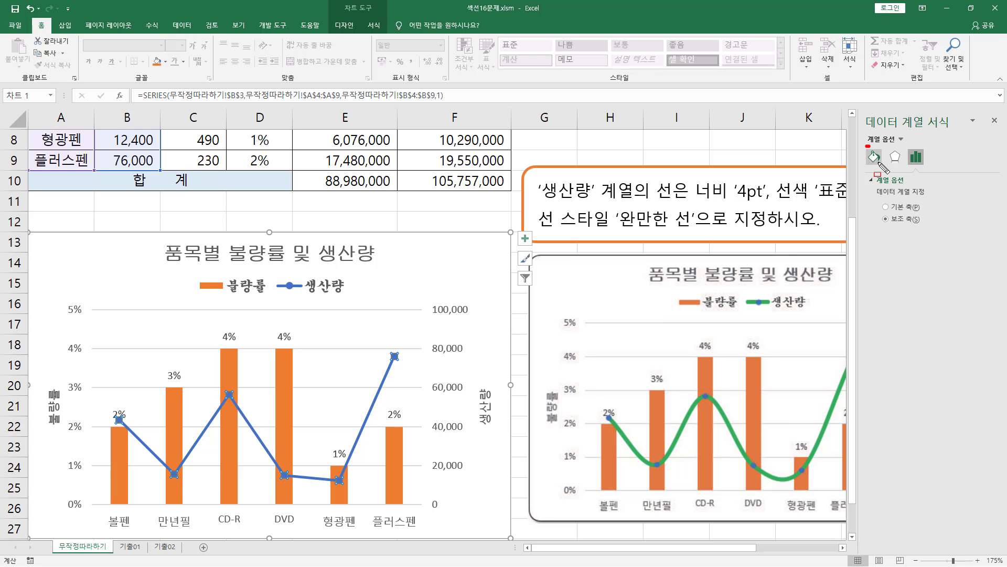
pyautogui.click(874, 157)
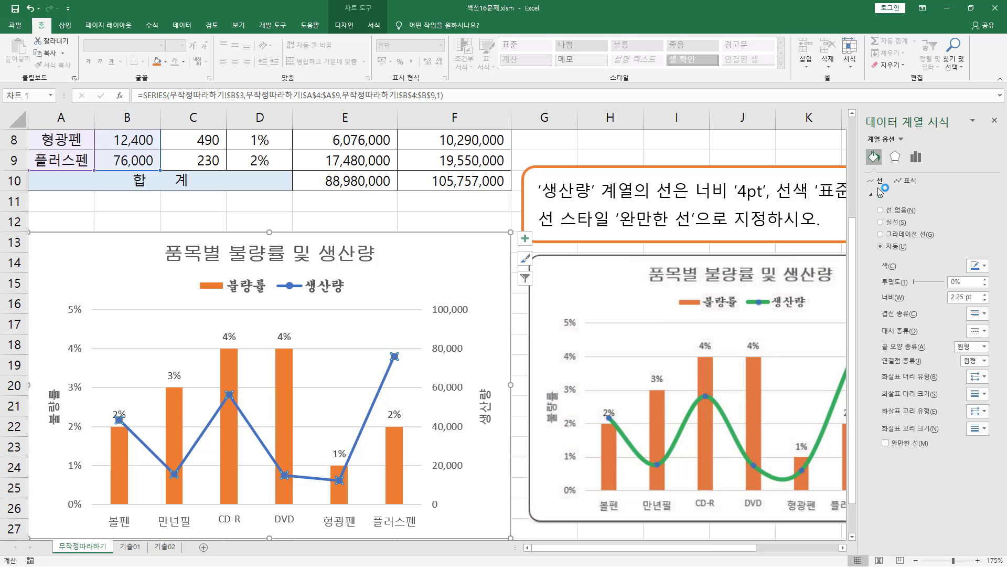
pyautogui.click(894, 224)
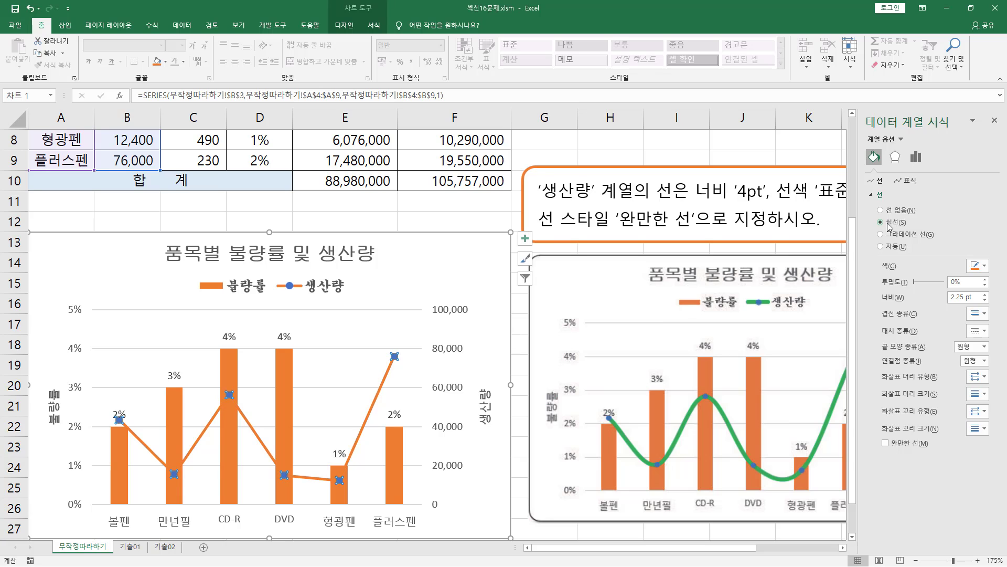
pyautogui.click(985, 266)
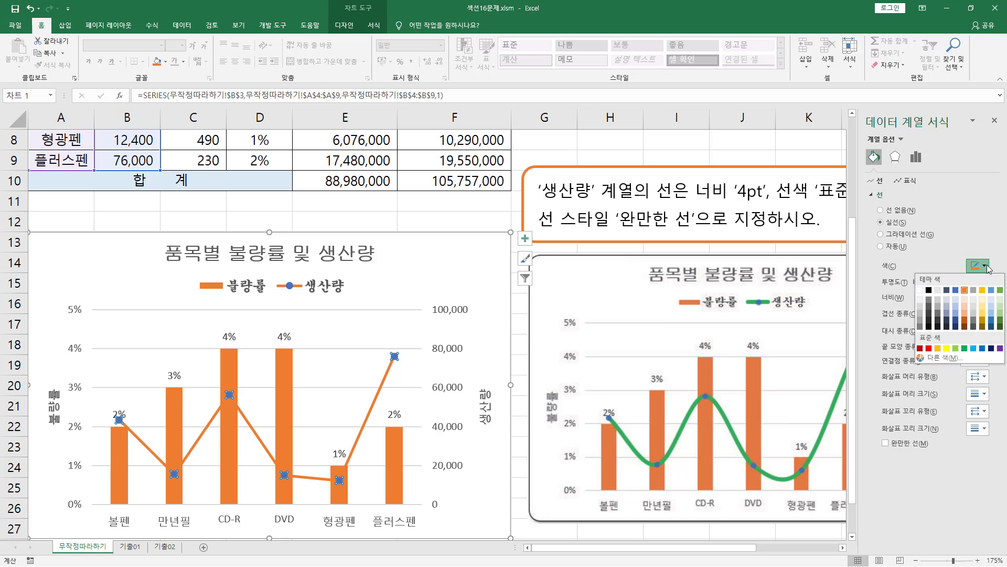
pyautogui.click(966, 349)
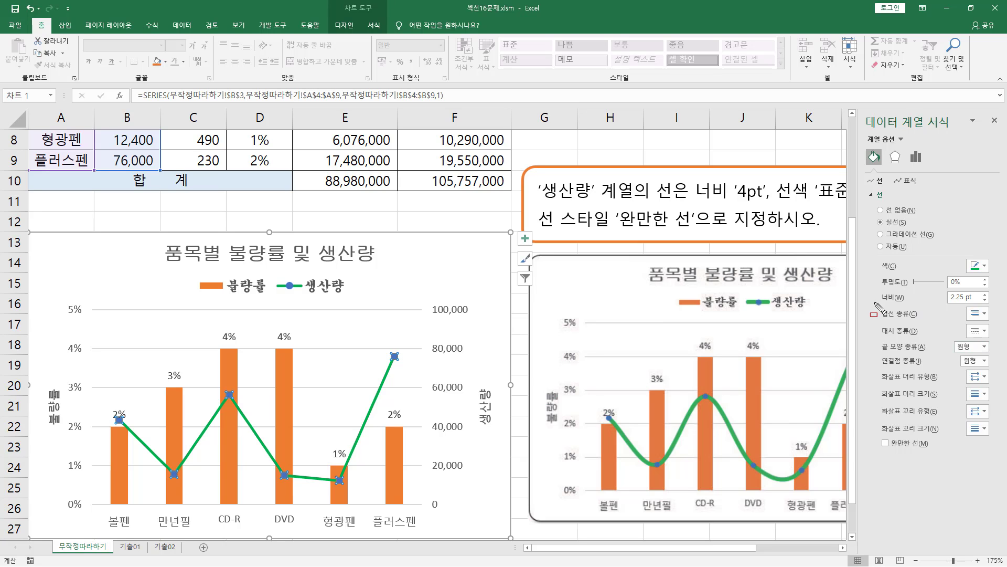
# Set the 생산량 line's width to 4 pt and make it a smoothed line (완만한 선)
pyautogui.moveTo(877, 303); pyautogui.dragTo(973, 304)
pyautogui.press('Escape')
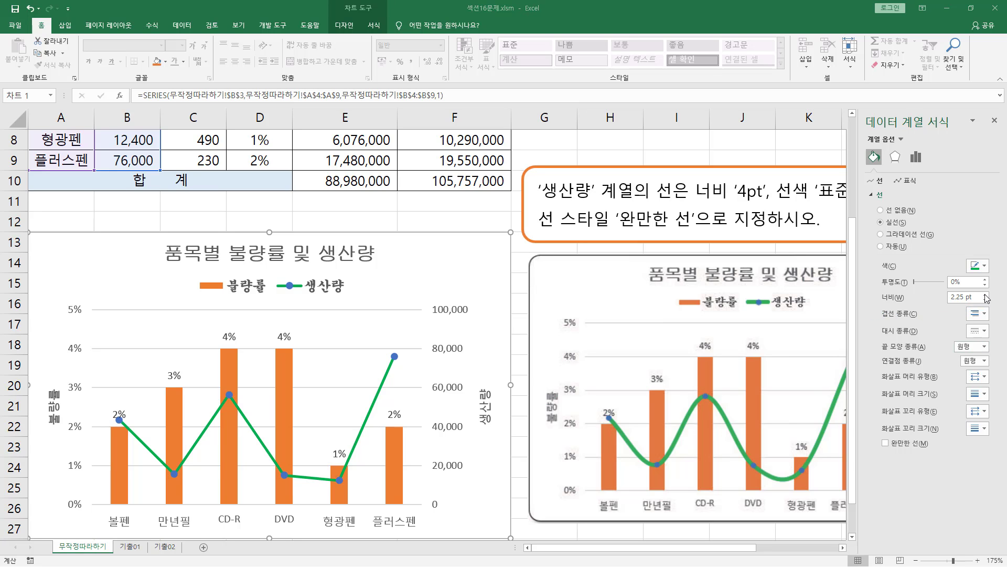
pyautogui.click(986, 294)
pyautogui.click(986, 295)
pyautogui.click(985, 294)
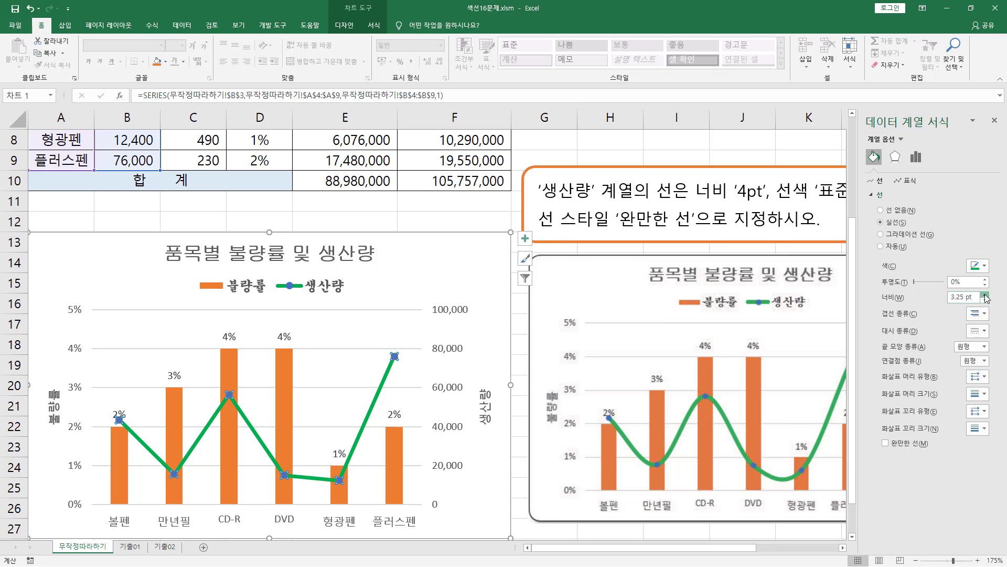
pyautogui.click(985, 295)
pyautogui.click(986, 295)
pyautogui.click(986, 294)
pyautogui.click(986, 294)
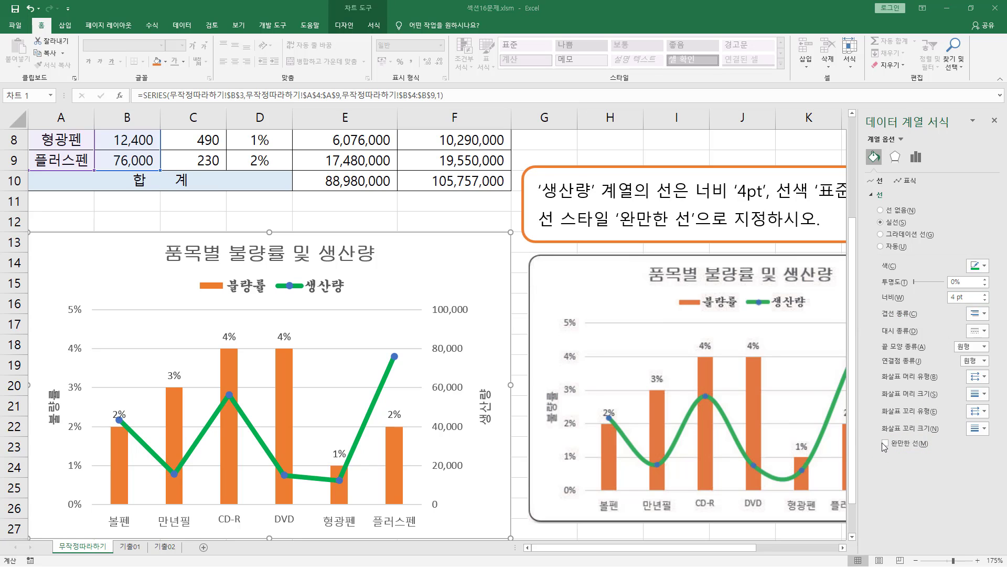
pyautogui.click(886, 444)
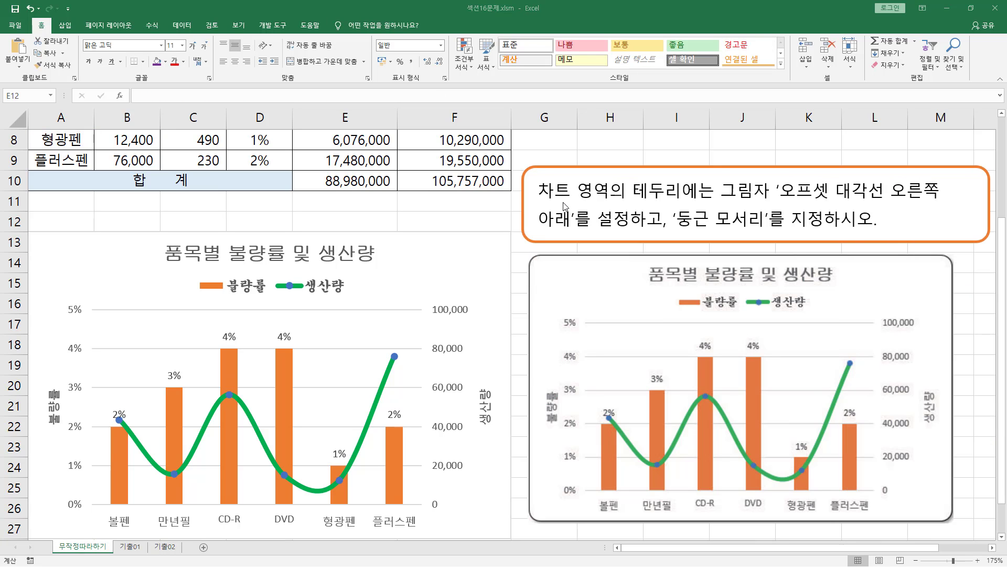
pyautogui.moveTo(527, 202)
pyautogui.mouseDown()
pyautogui.moveTo(611, 202)
pyautogui.moveTo(612, 176)
pyautogui.moveTo(688, 201)
pyautogui.moveTo(939, 202)
pyautogui.mouseUp()
pyautogui.moveTo(535, 227); pyautogui.dragTo(569, 227)
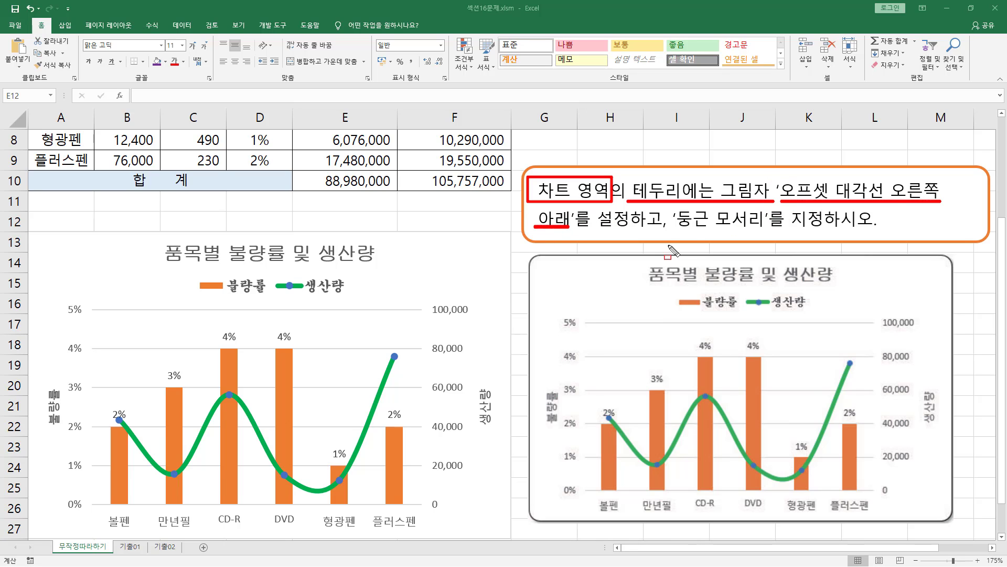
pyautogui.moveTo(674, 229); pyautogui.dragTo(763, 230)
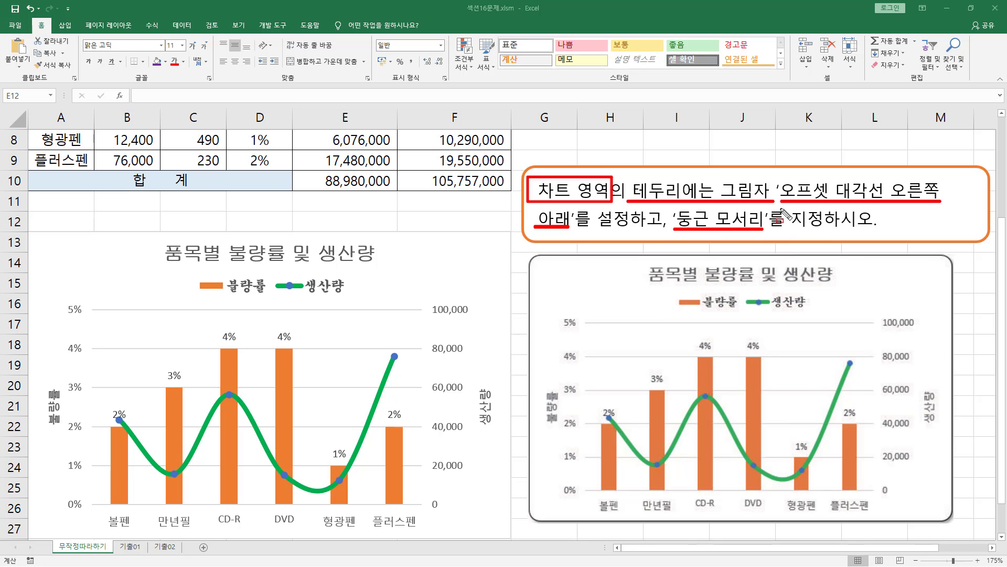
pyautogui.press('Escape')
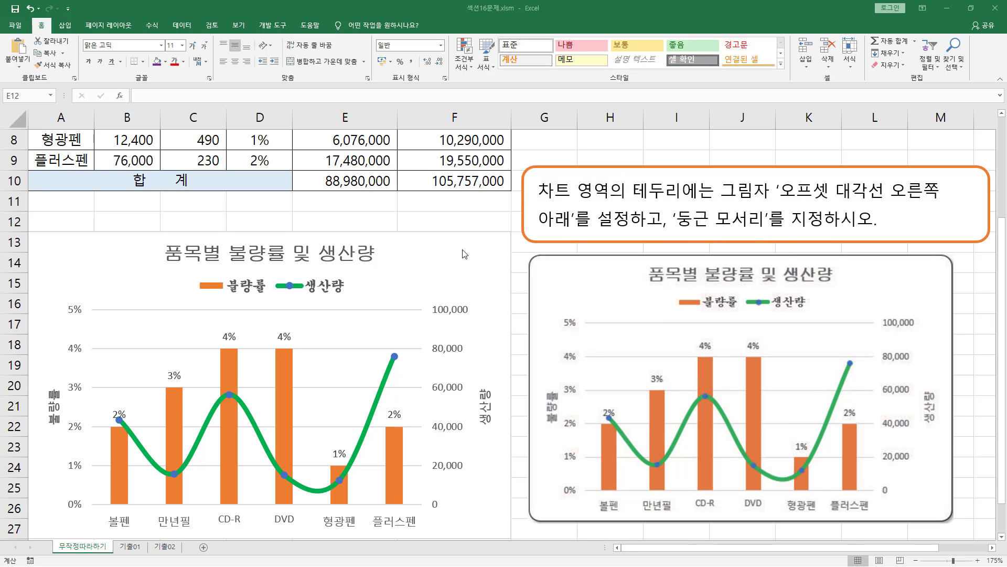
# Give the chart area's border rounded corners (둥근 모서리) in the chart area formatting options (차트 영역 서식)
pyautogui.click(447, 248)
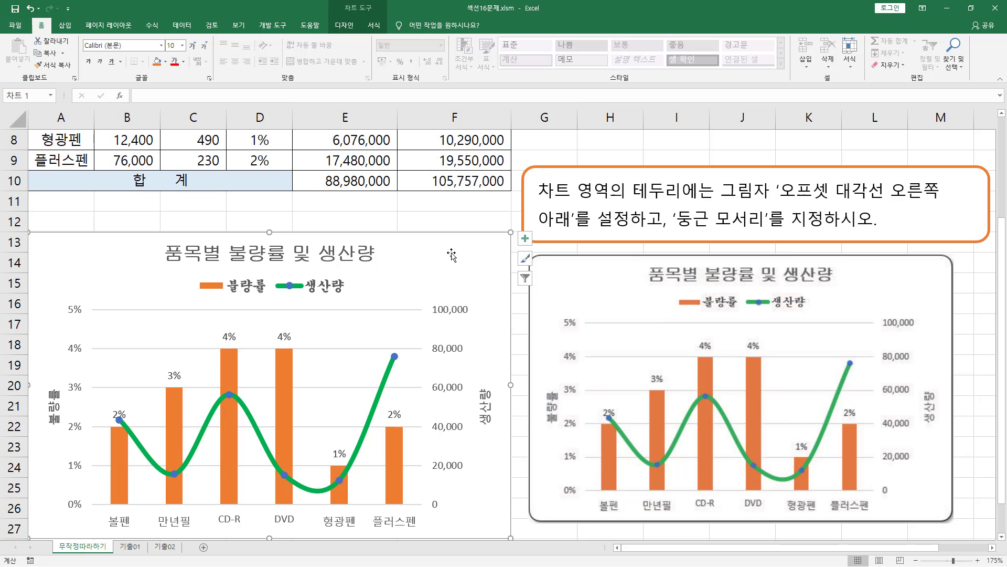
pyautogui.rightClick(450, 243)
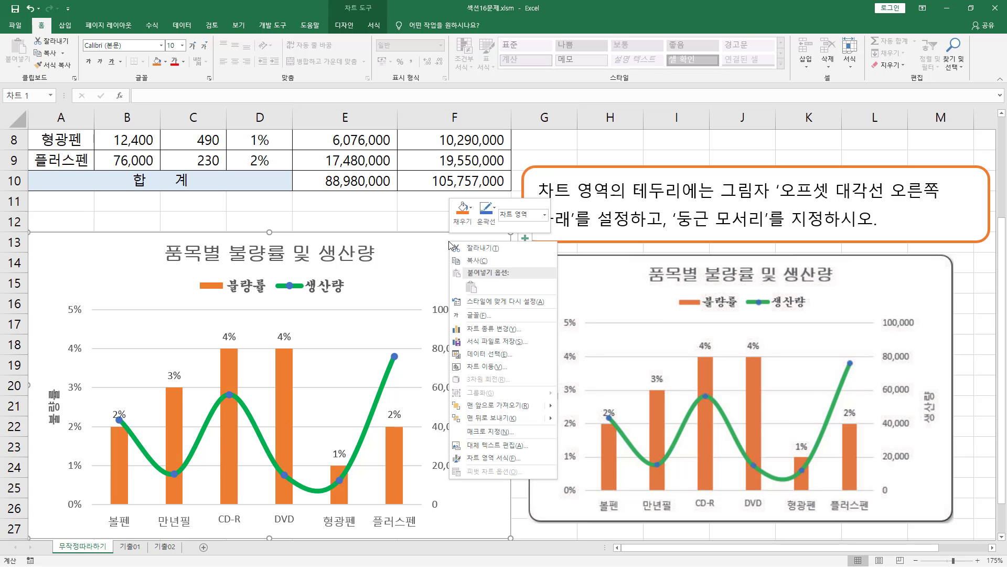
pyautogui.click(502, 459)
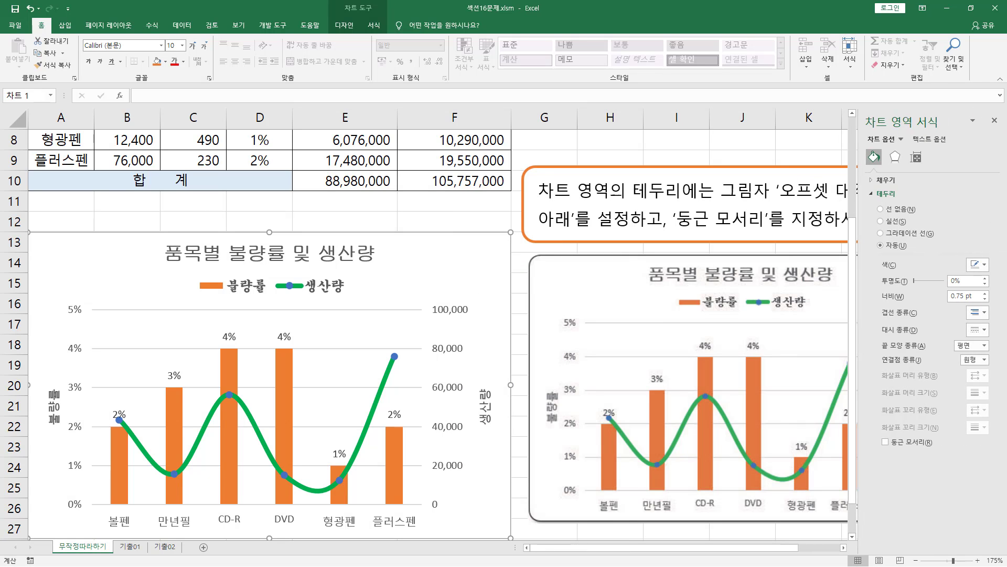
pyautogui.moveTo(866, 129); pyautogui.dragTo(939, 129)
pyautogui.moveTo(866, 185); pyautogui.dragTo(896, 200)
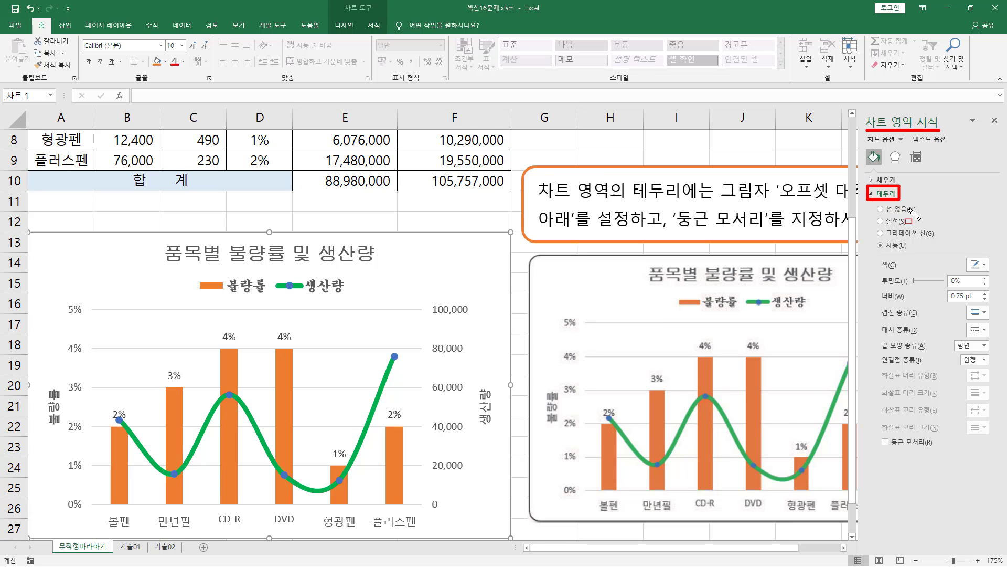
pyautogui.moveTo(873, 431)
pyautogui.mouseDown()
pyautogui.moveTo(903, 451)
pyautogui.moveTo(941, 454)
pyautogui.mouseUp()
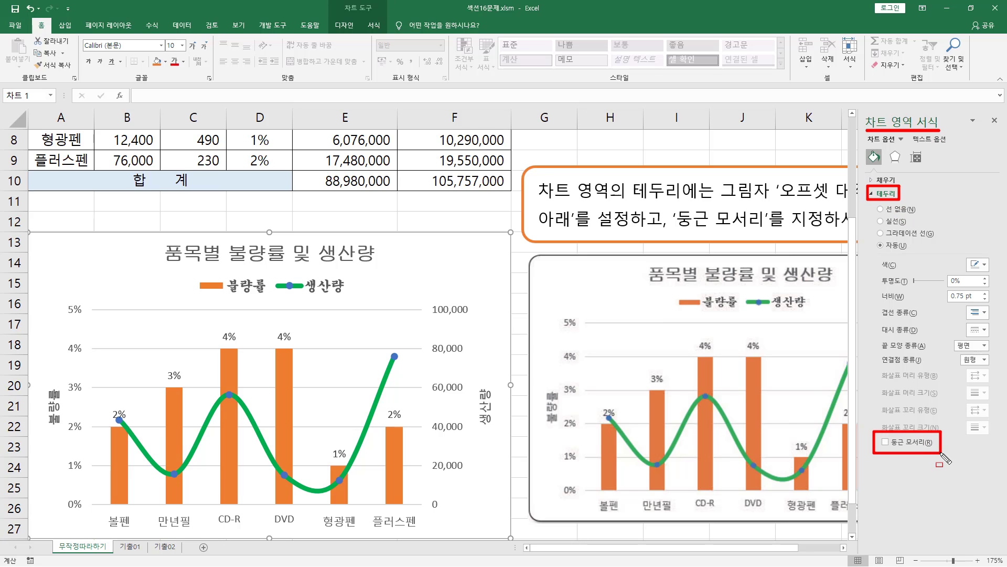
pyautogui.press('Escape')
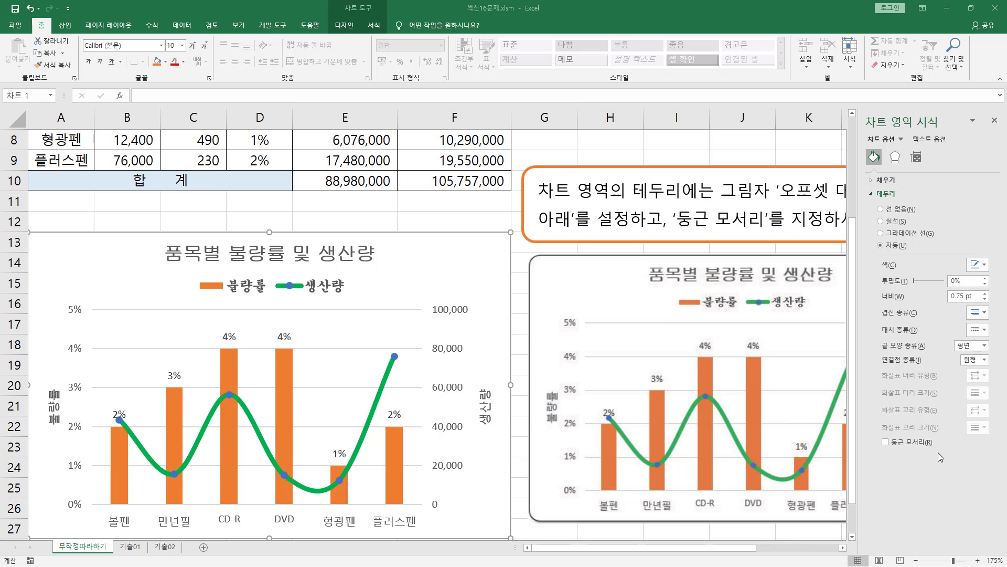
pyautogui.click(885, 443)
# Apply the outer shadow preset 오프셋 대각선 오른쪽 아래 to the chart area and close the formatting options
pyautogui.moveTo(887, 148); pyautogui.dragTo(906, 167)
pyautogui.click(895, 157)
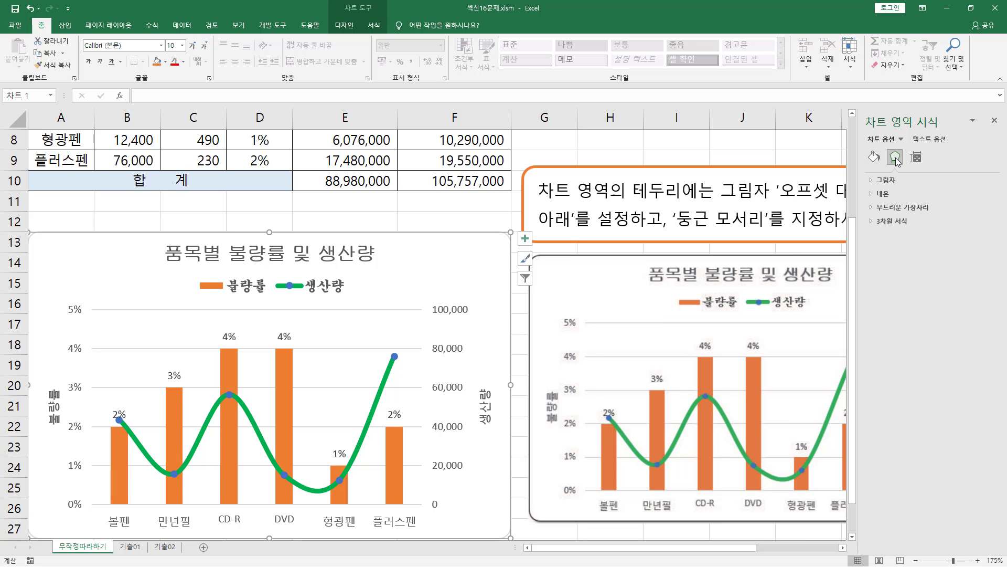
pyautogui.click(871, 180)
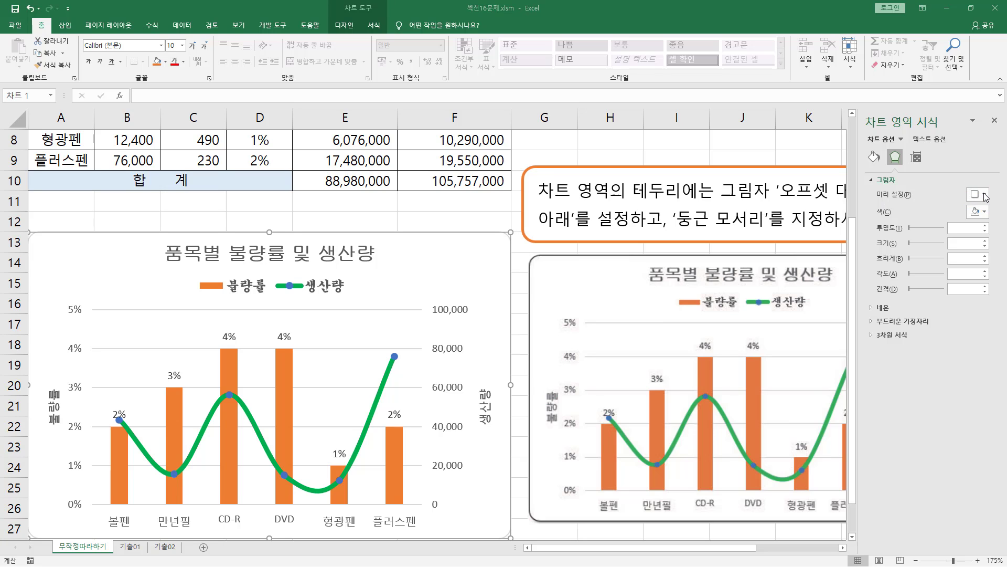
pyautogui.click(984, 195)
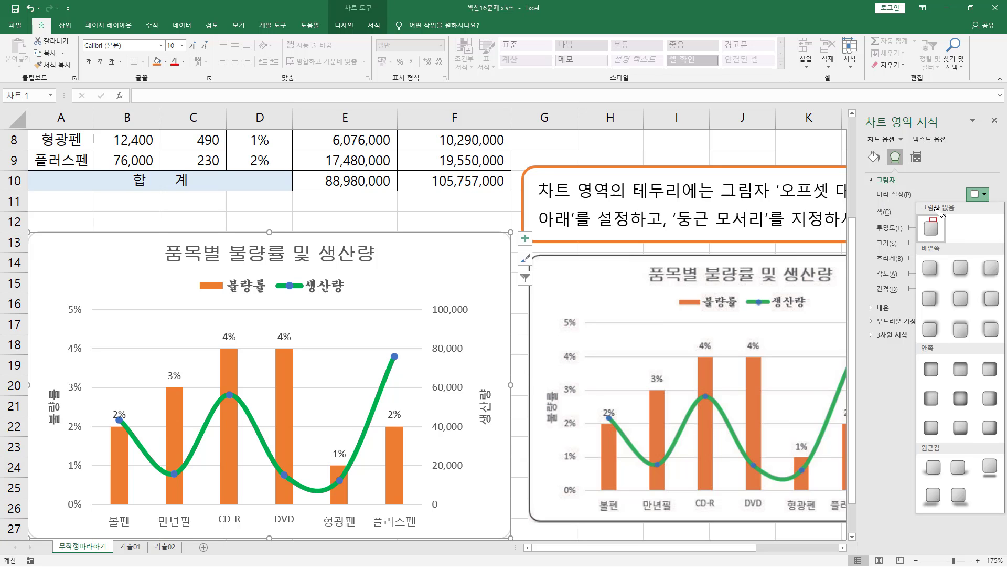
pyautogui.click(932, 270)
pyautogui.click(980, 194)
pyautogui.click(939, 274)
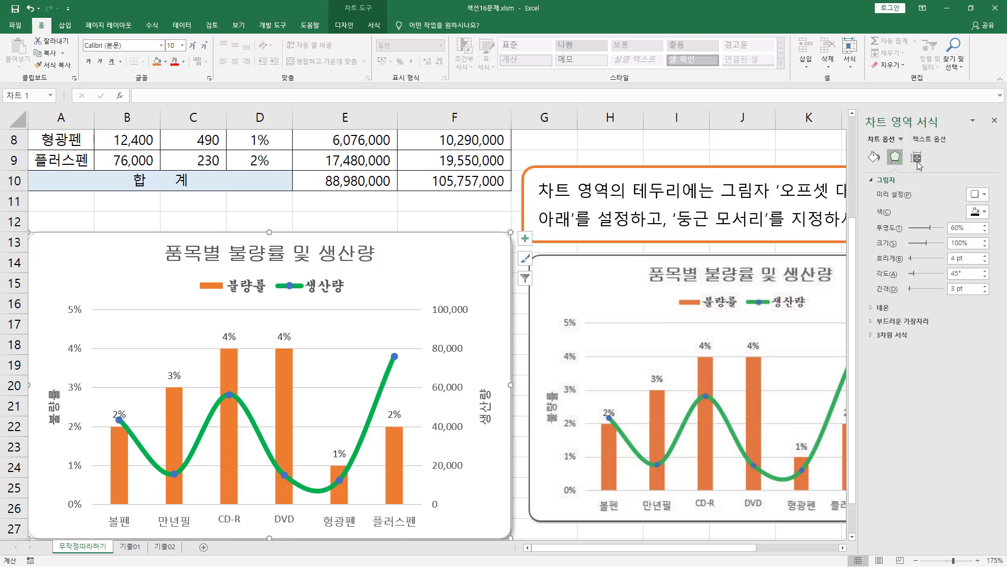
pyautogui.click(995, 120)
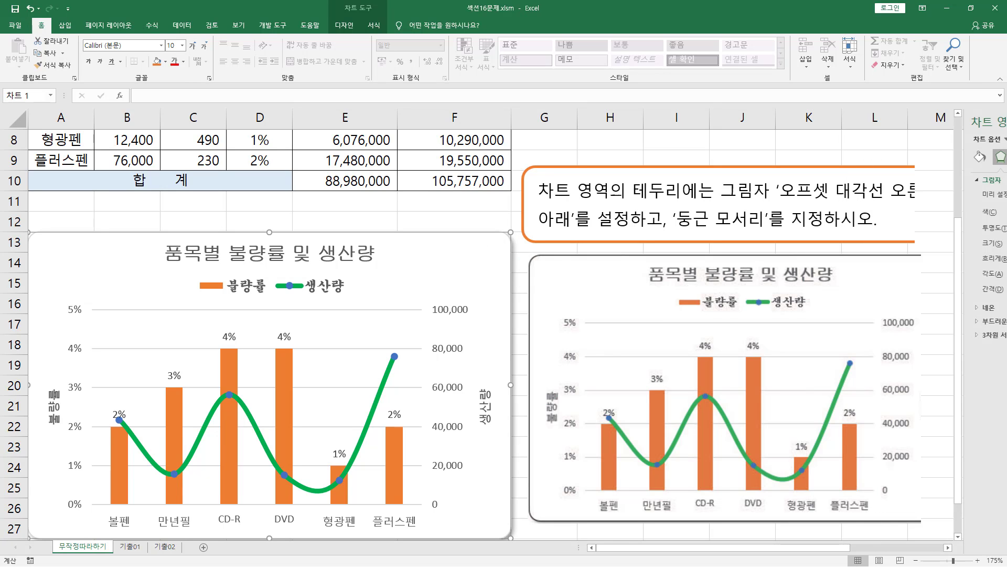